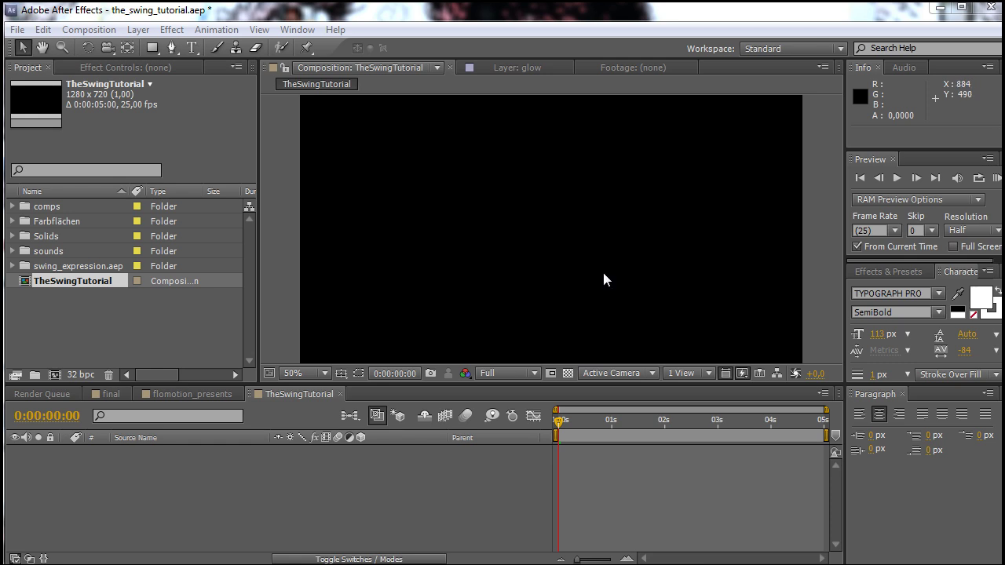
- Examine the swinging text in the flomotion_presents composition from several camera angles and at different times
left_click(194, 395)
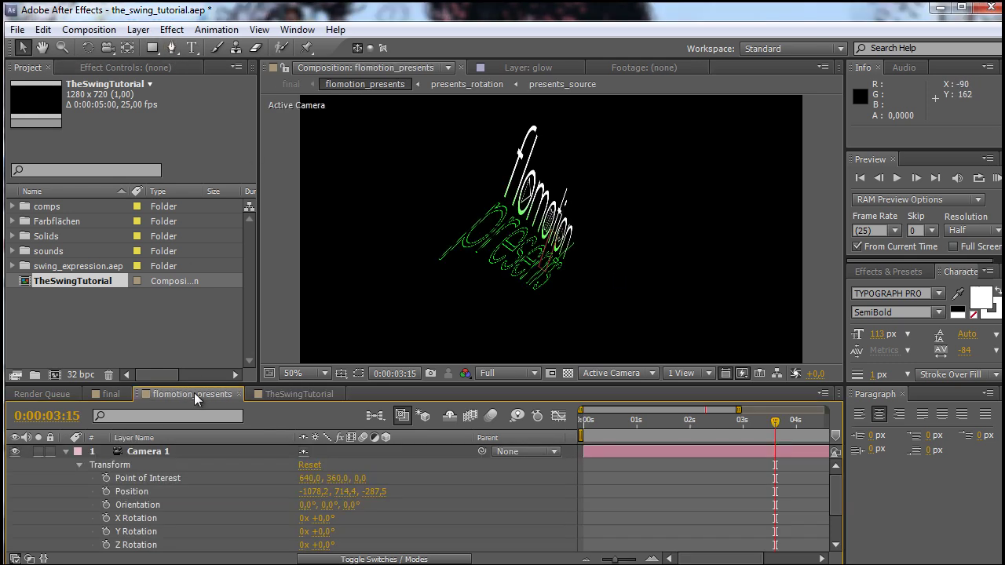
left_click_drag(774, 426, 740, 425)
left_click(139, 456)
key("c")
left_click_drag(550, 337, 632, 357)
mouse_move(740, 424)
left_mouse_down()
mouse_move(702, 433)
mouse_move(747, 435)
mouse_move(730, 437)
left_mouse_up()
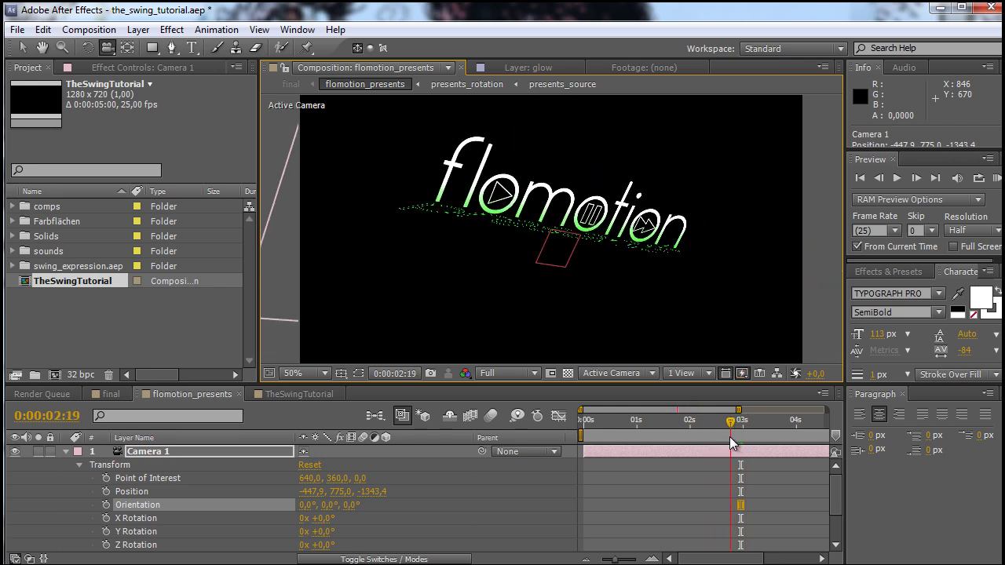
left_click_drag(474, 240, 514, 284)
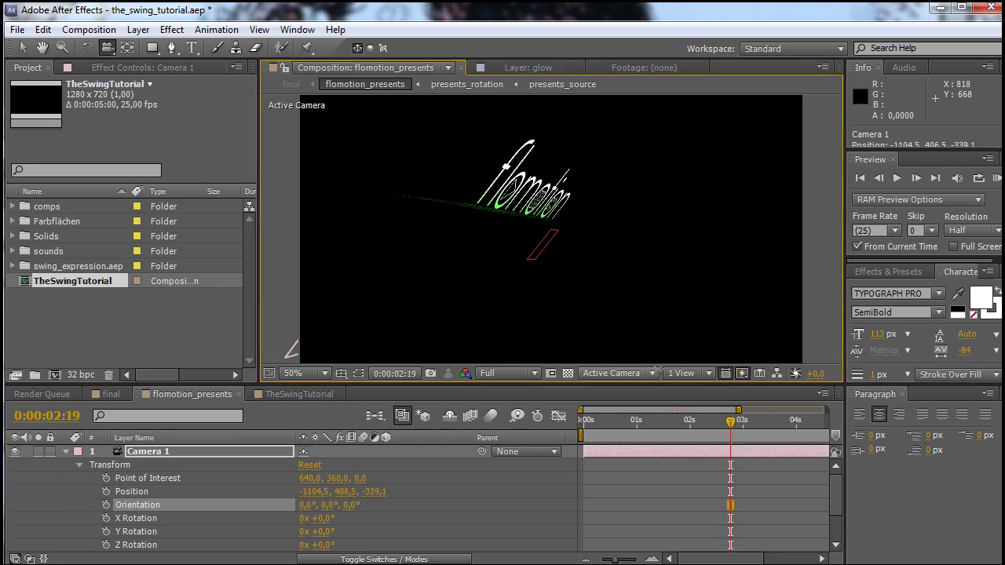
mouse_move(732, 425)
left_mouse_down()
mouse_move(707, 428)
mouse_move(720, 428)
left_mouse_up()
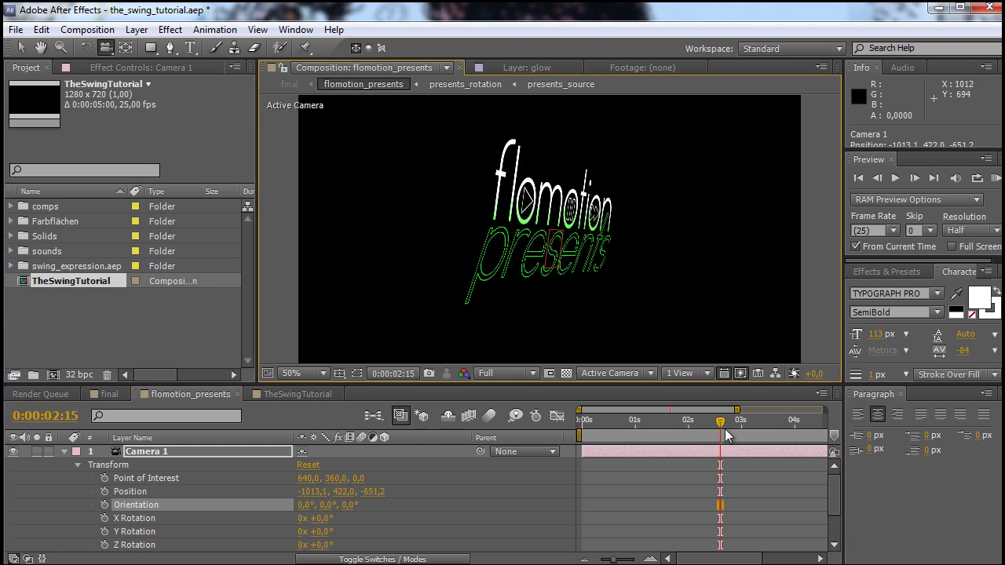
left_click_drag(720, 425, 673, 416)
- Create a null object in the TheSwingTutorial composition and make it a 3D layer
left_click(288, 395)
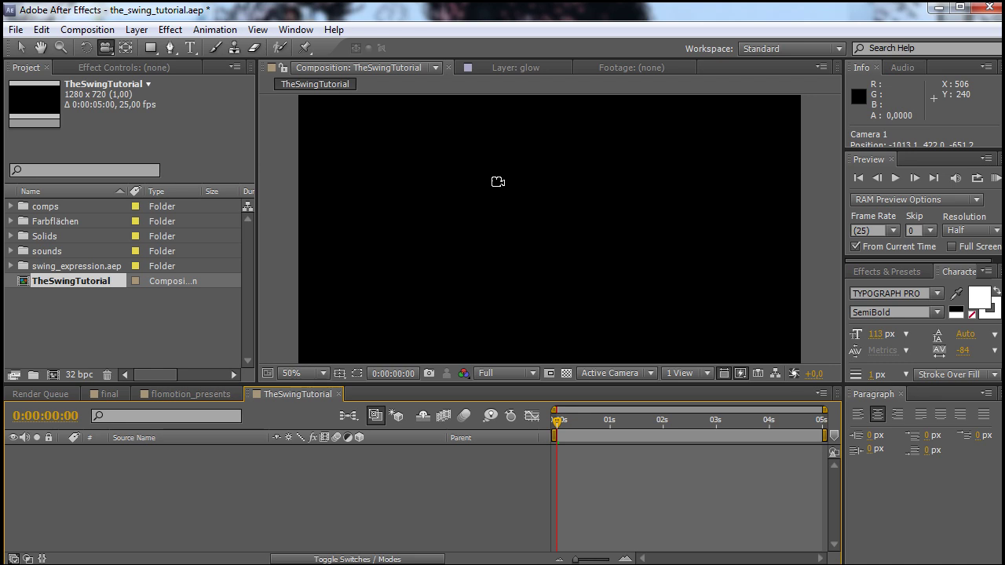
left_click(144, 31)
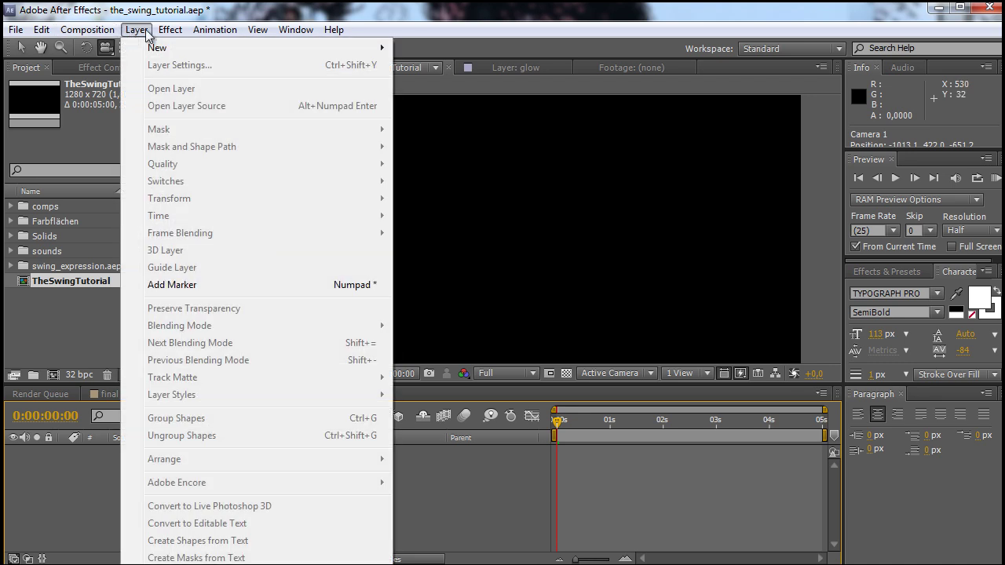
left_click(137, 29)
left_click(136, 30)
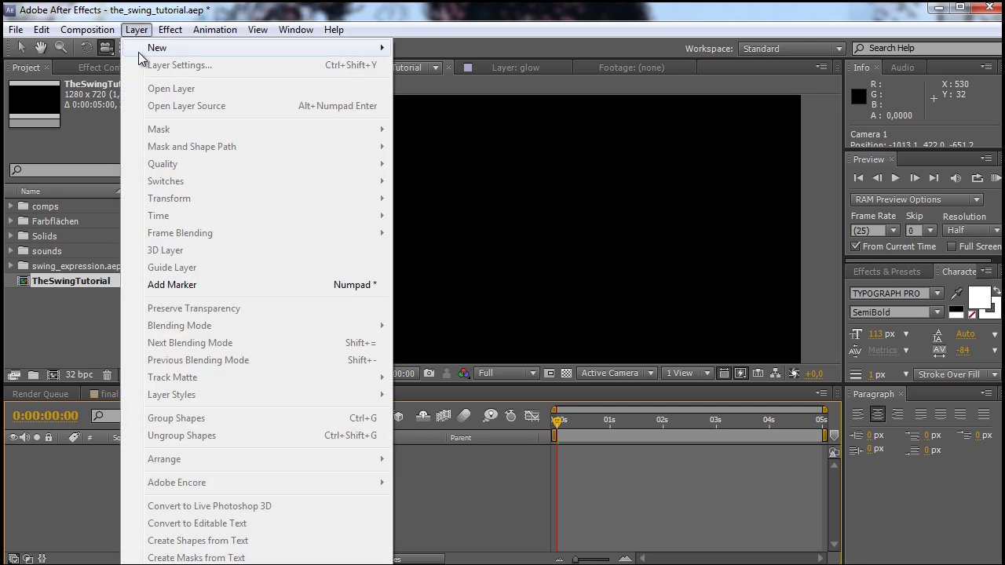
mouse_move(301, 49)
left_click(451, 117)
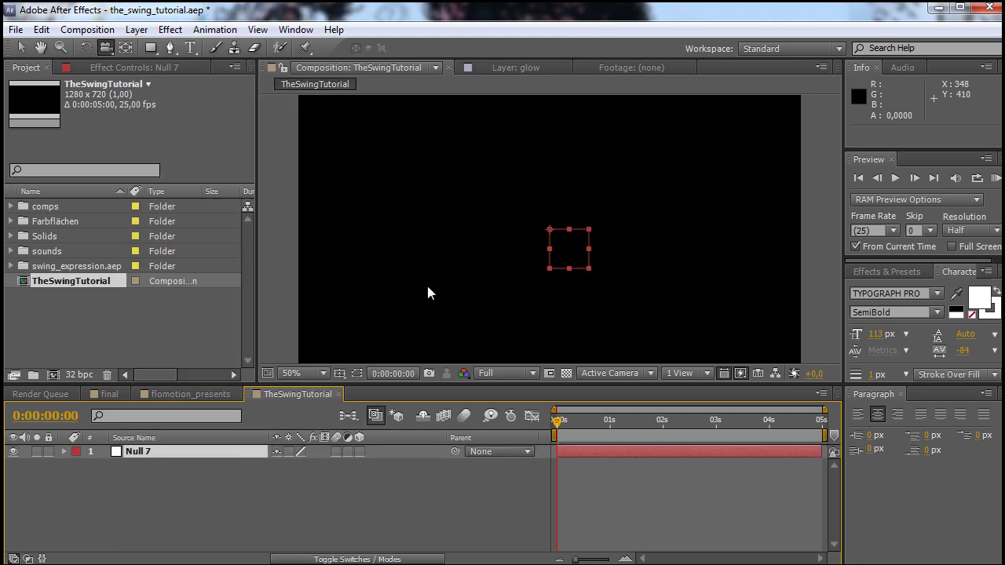
left_click(359, 451)
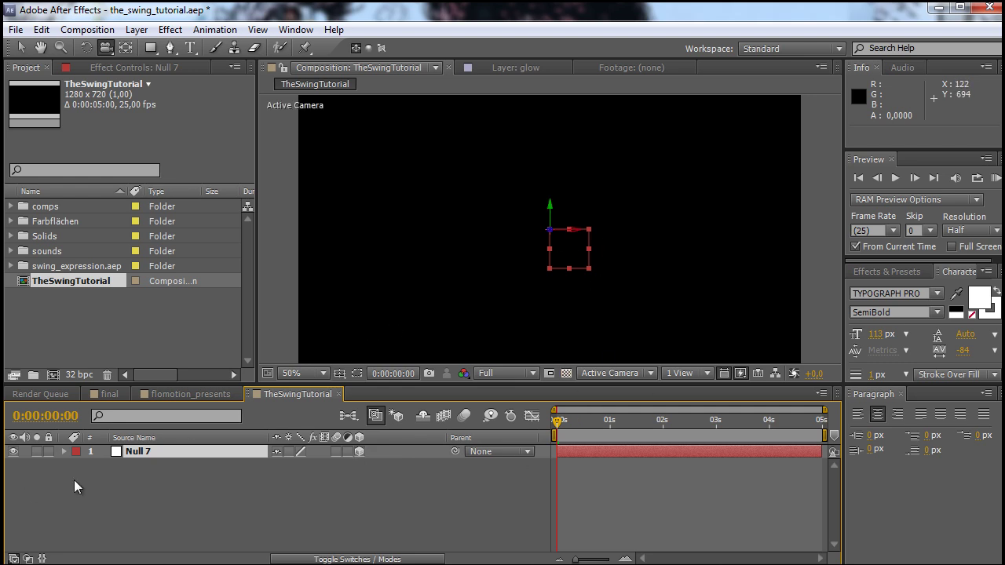
- Enable X Rotation keyframing on the null at 0:00:00:00 and set its starting value to -90°
left_click(64, 452)
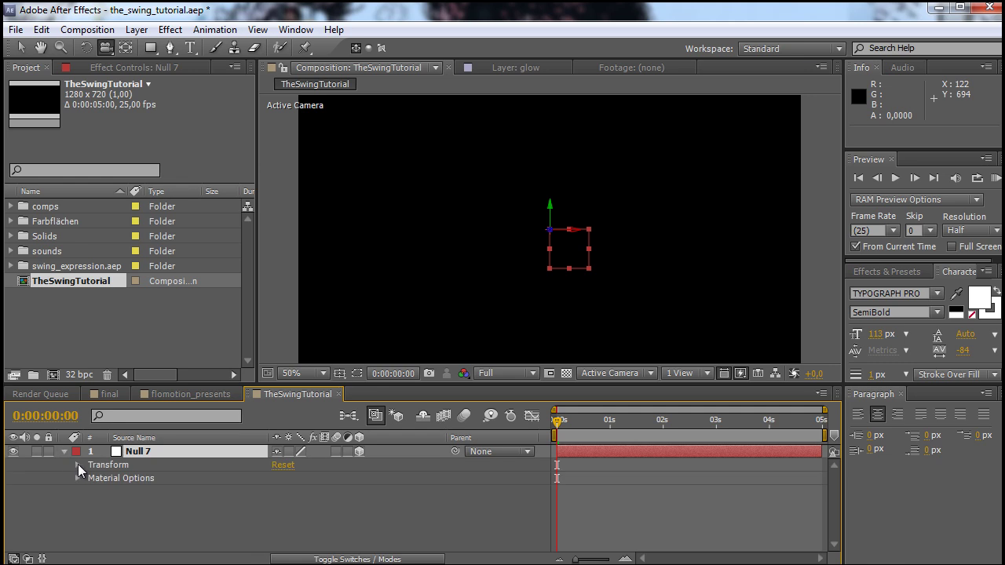
left_click(78, 464)
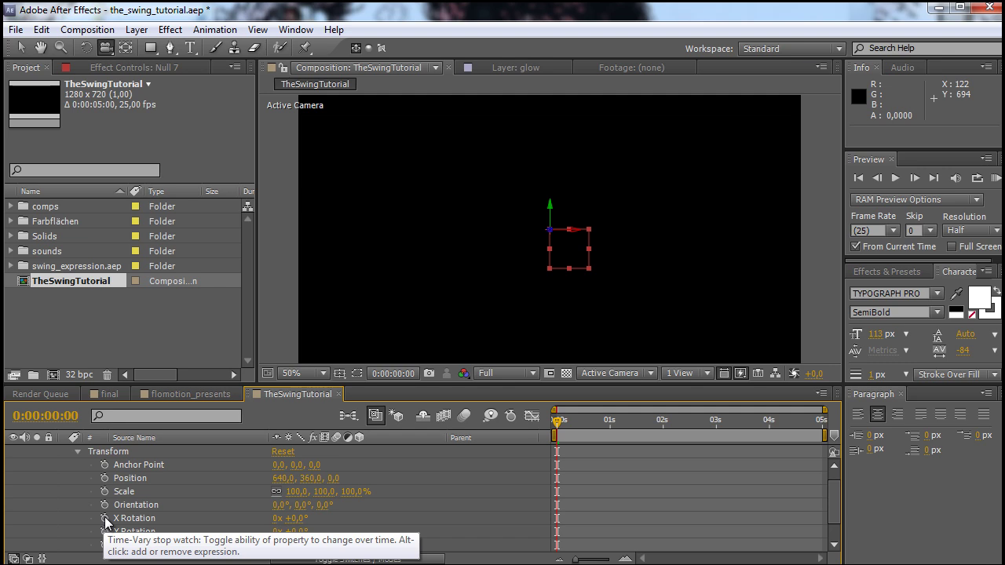
left_click(105, 518)
left_click(295, 519)
type("-90")
key("Return")
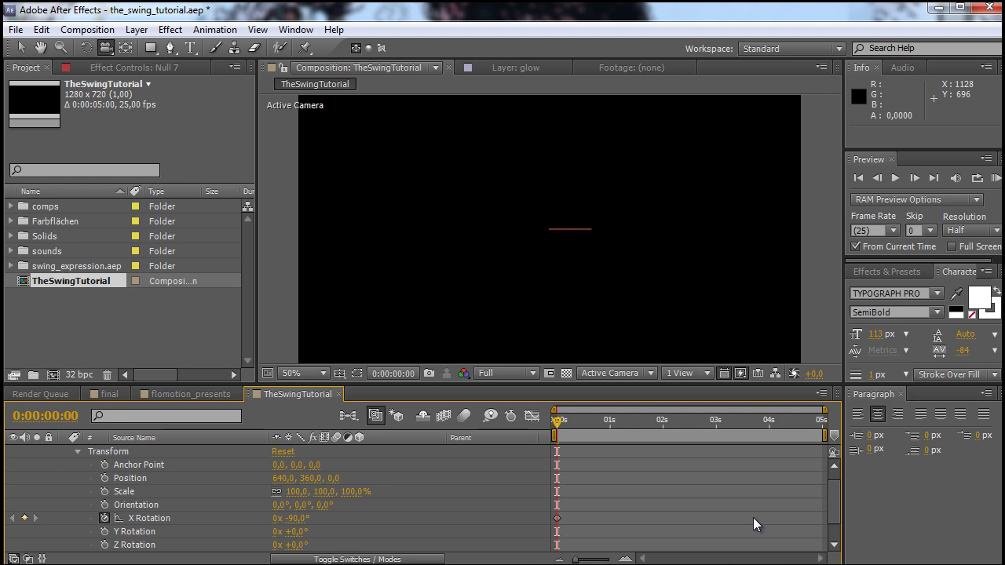
- Add an X Rotation keyframe of 80° to the null at 0:00:00:09
key("space")
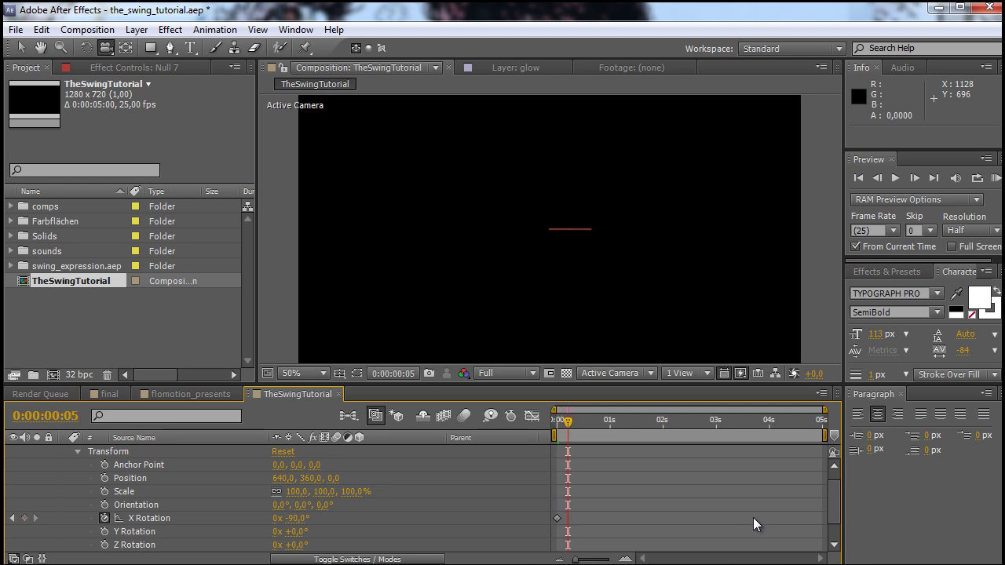
left_click(295, 519)
type("80")
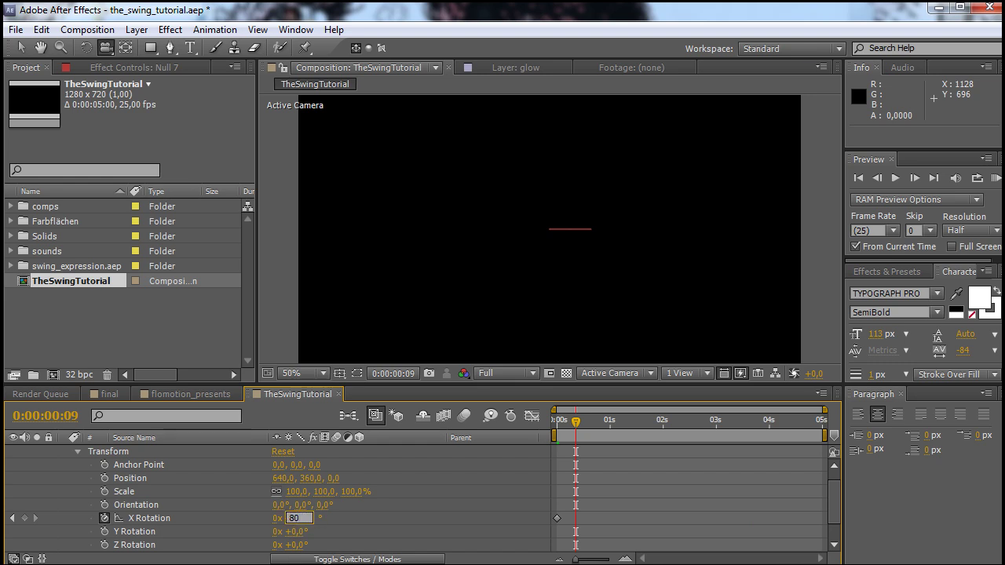
key("Return")
- Add an X Rotation keyframe of -70° to the null at 0:00:00:17
key("Page_Down")
key("Page_Down")
key("Page_Down")
key("Page_Down")
key("Page_Down")
key("Page_Down")
key("Page_Down")
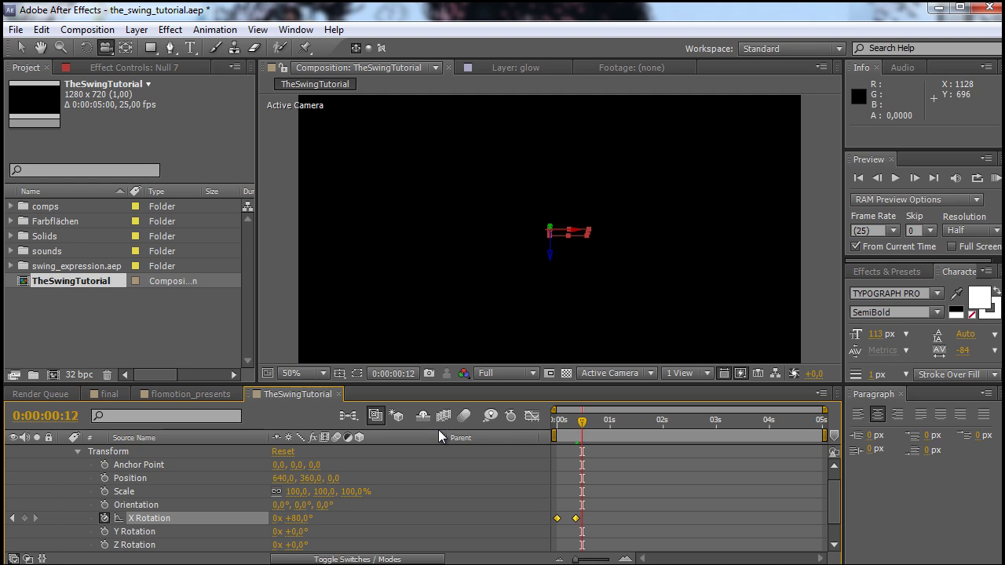
key("Page_Down")
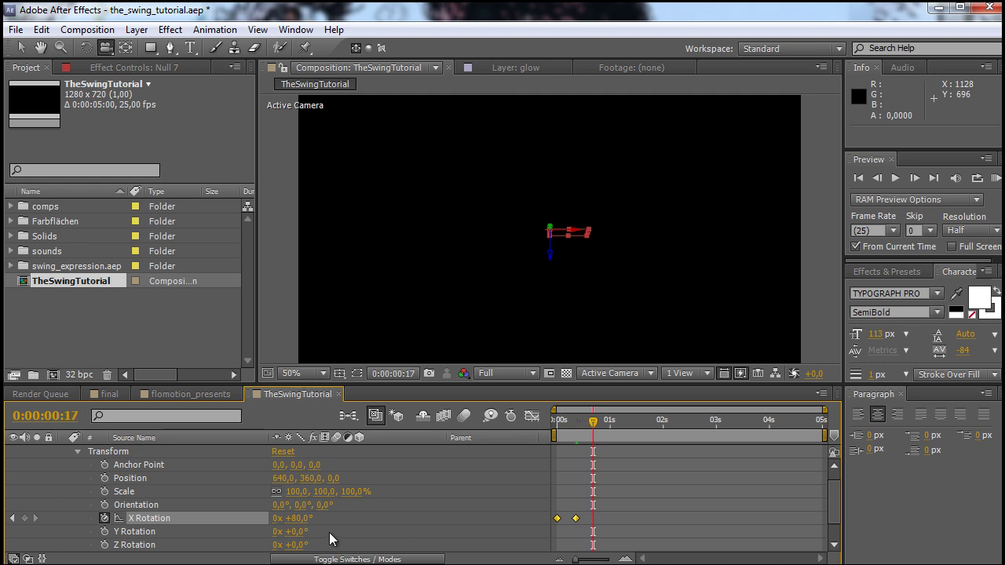
left_click(293, 518)
type("-70")
left_click(487, 513)
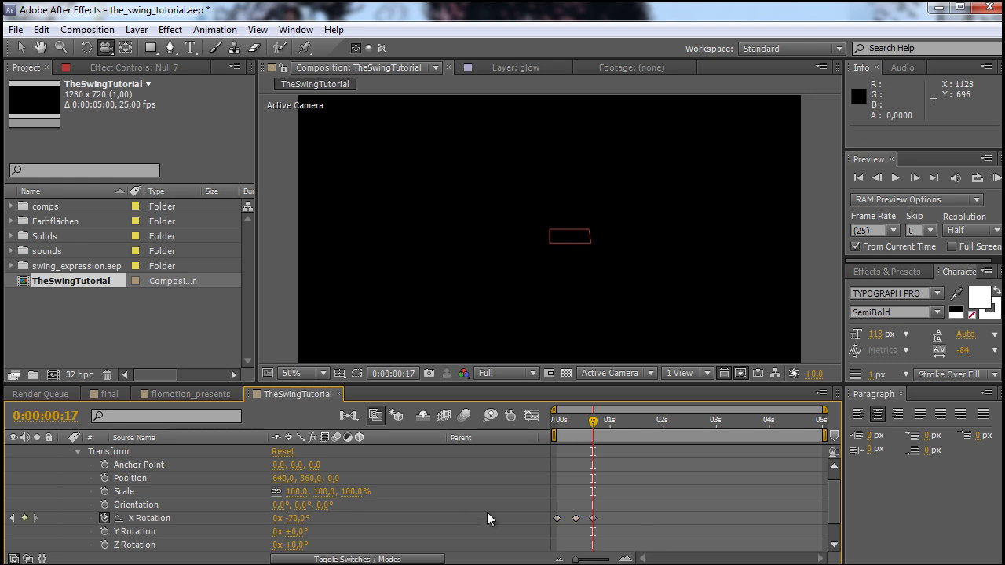
- Advance seven frames and key the null's X Rotation at 60°, just before the one-second mark
key("Page_Down")
key("Page_Down")
key("Page_Down")
key("Page_Down")
key("Page_Down")
key("Page_Down")
key("Page_Down")
left_click(295, 519)
type("60")
left_click(482, 503)
- Key the null's X Rotation at -50° at about 0:00:01:05
key("Page_Down")
key("Page_Down")
key("Page_Down")
key("Page_Down")
key("Page_Down")
key("Page_Down")
key("Page_Down")
key("Page_Down")
left_click(292, 518)
type("-50")
left_click(461, 520)
- Key the null's X Rotation at 40° at about 0:00:01:10
key("Page_Down")
key("Page_Down")
key("Page_Down")
key("Page_Down")
left_click(292, 518)
type("40")
left_click(462, 532)
- Key the null's X Rotation at -30° at about 0:00:01:14
key("Page_Down")
key("Page_Down")
key("Page_Down")
left_click(292, 518)
type("-30")
left_click(464, 540)
- Advance three frames and key the null's X Rotation at 20°
key("Page_Down")
key("Page_Down")
key("Page_Down")
left_click(292, 518)
type("20")
left_click(415, 511)
- Advance two frames and key the null's X Rotation at a small negative angle for the last backward swing
key("Page_Down")
key("Page_Down")
left_click(299, 518)
type("0")
left_click(366, 519)
- Bring the null to rest with an X Rotation keyframe of 0° at 0:00:01:23
key("Page_Down")
key("Page_Down")
key("Page_Down")
key("Page_Down")
left_click(292, 519)
type("0")
left_click(441, 506)
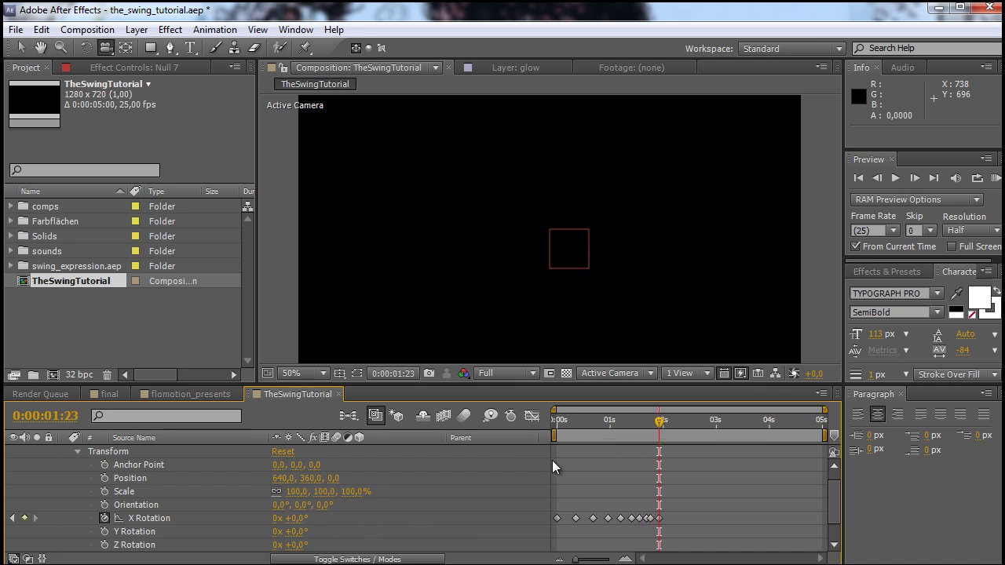
- Preview the null's swing animation from the start of the composition
key("Home")
key("h")
key("KP_0")
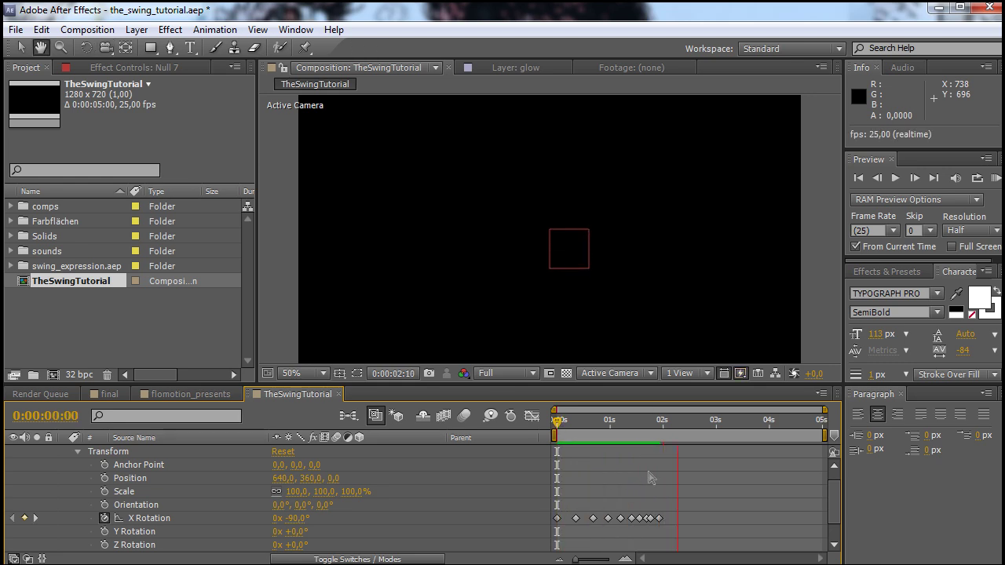
key("y")
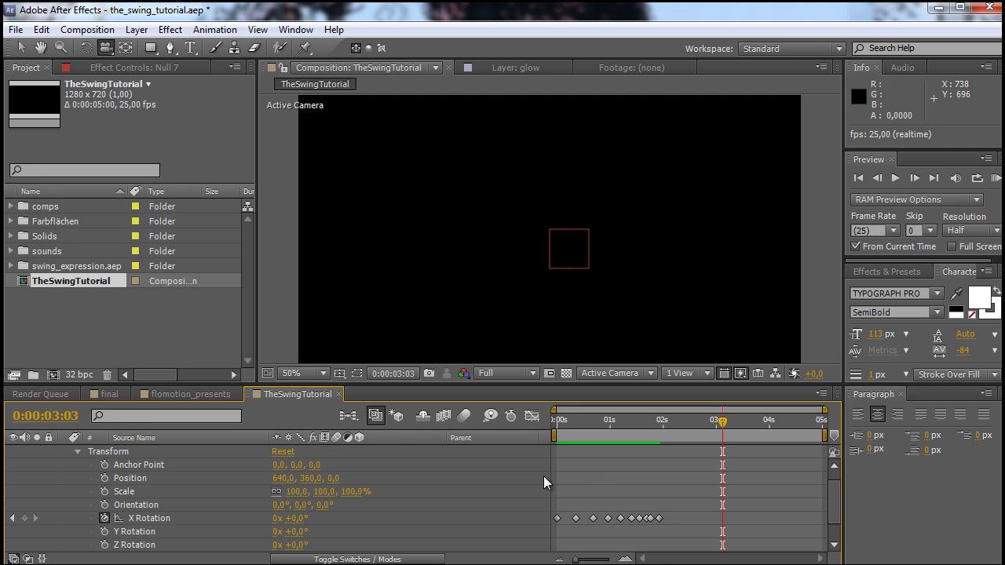
- Inspect the X Rotation curve in the Graph Editor with the visible time range narrowed to about two seconds
left_click(533, 417)
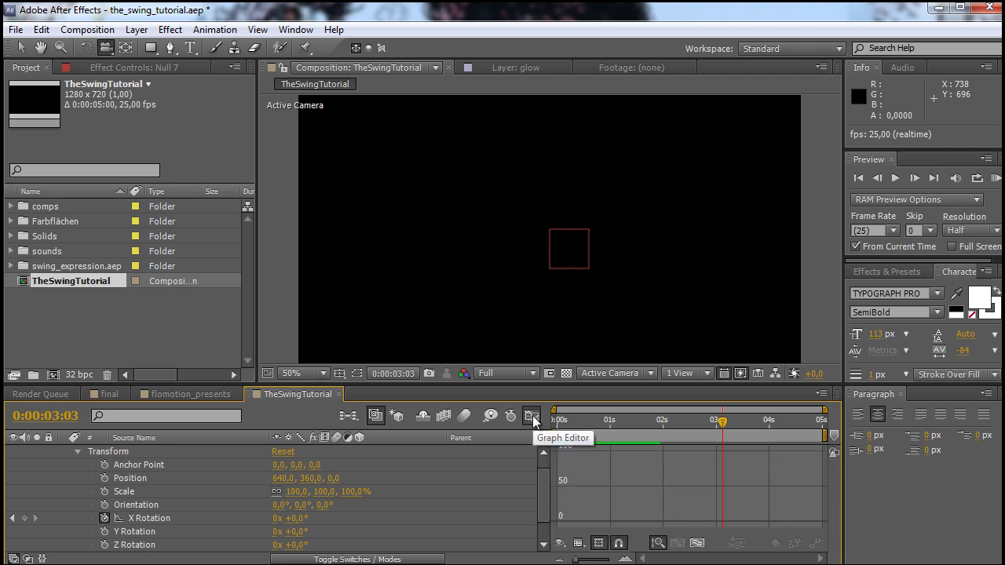
left_click(163, 515)
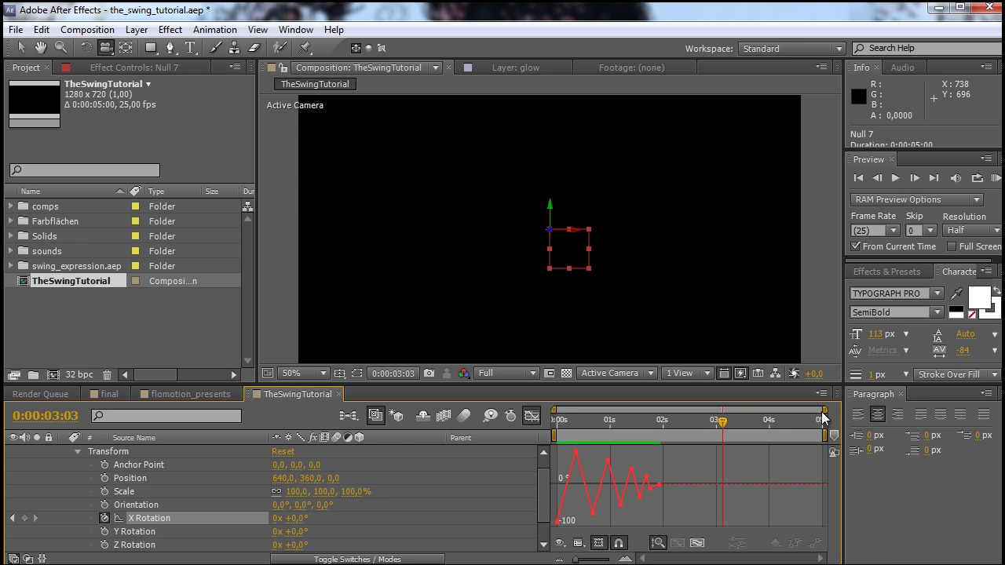
left_click_drag(824, 410, 671, 411)
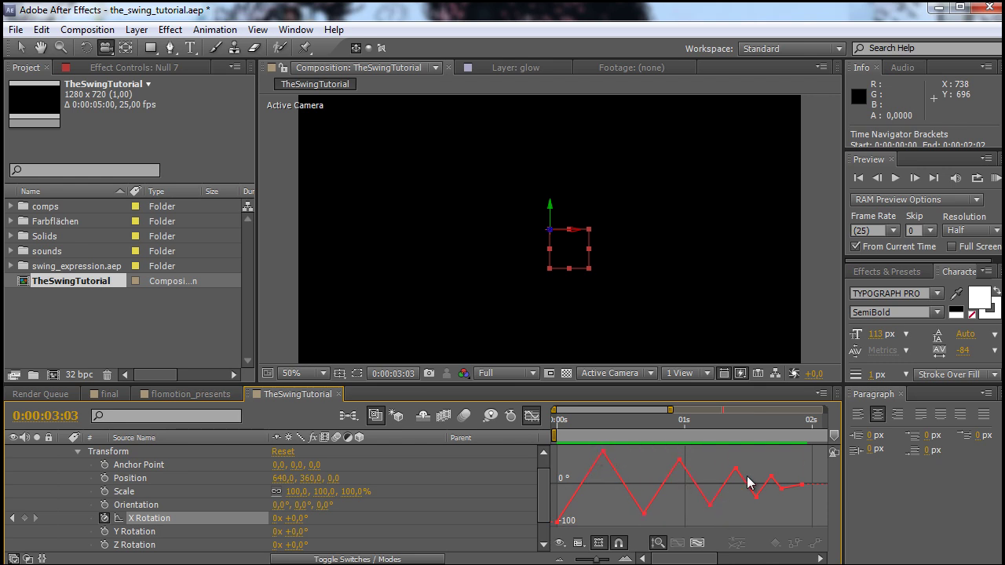
left_click(532, 416)
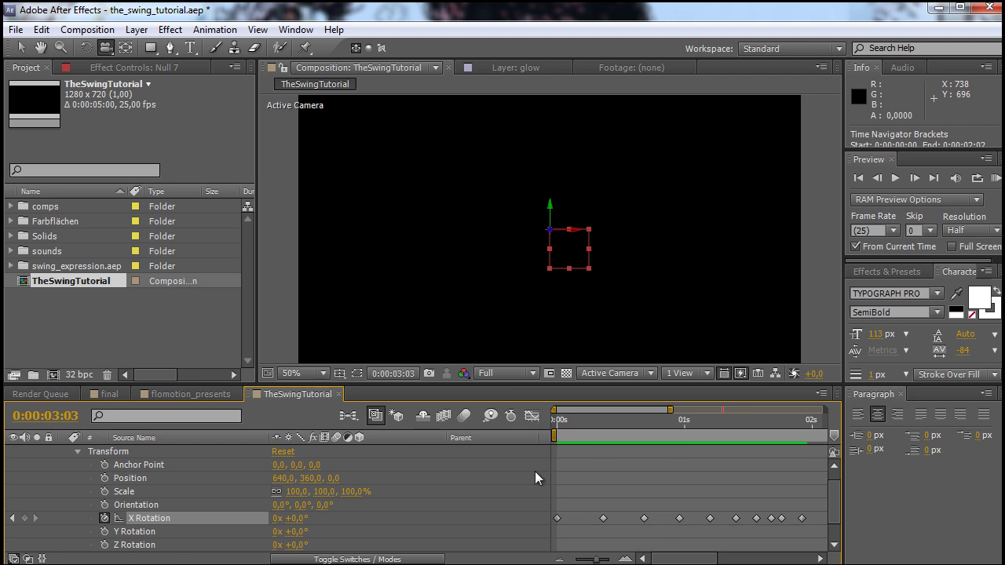
- Apply Easy Ease to all of the null's X Rotation keyframes and return the playhead to 0:00:00:00
left_click_drag(807, 545, 556, 492)
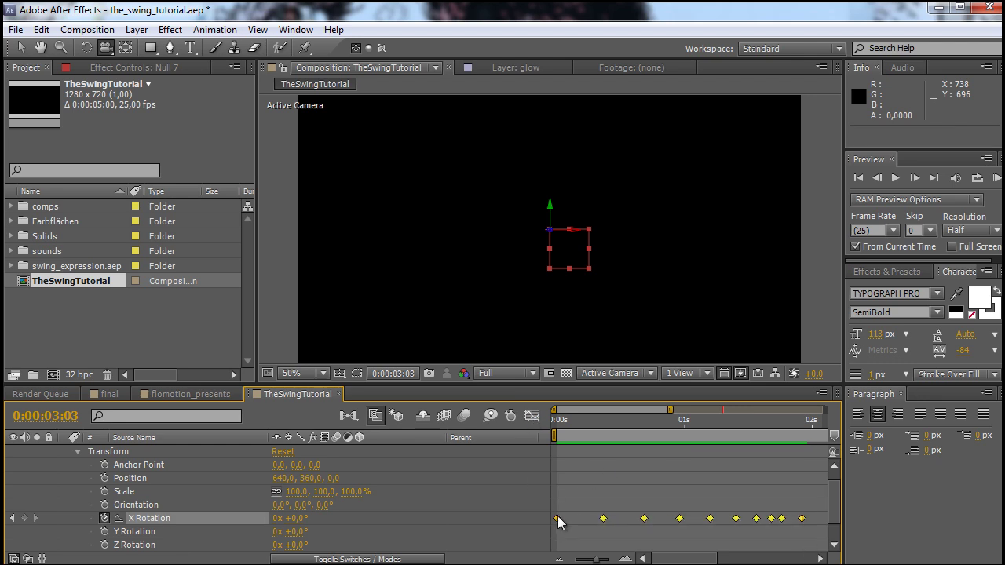
right_click(558, 516)
mouse_move(584, 509)
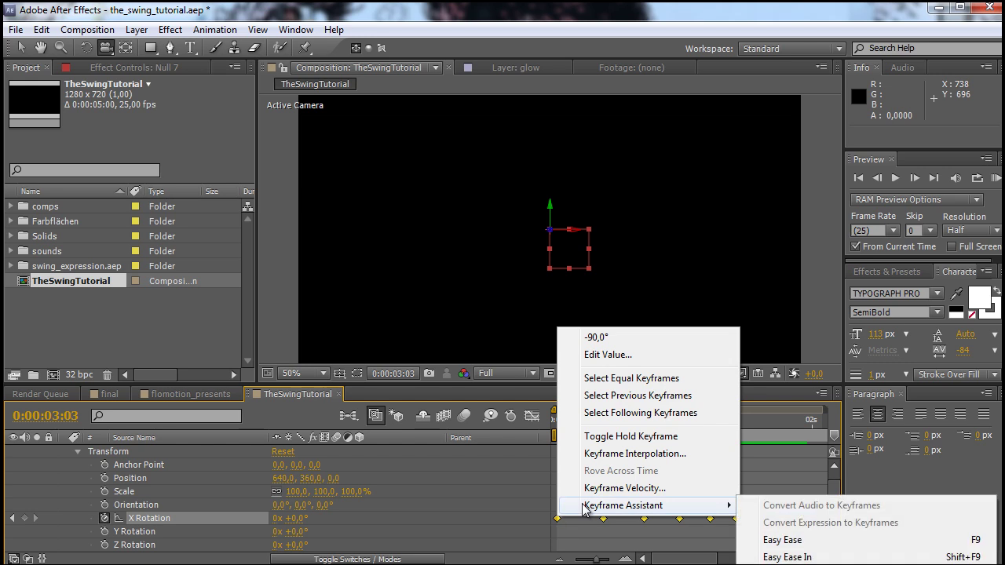
left_click(781, 540)
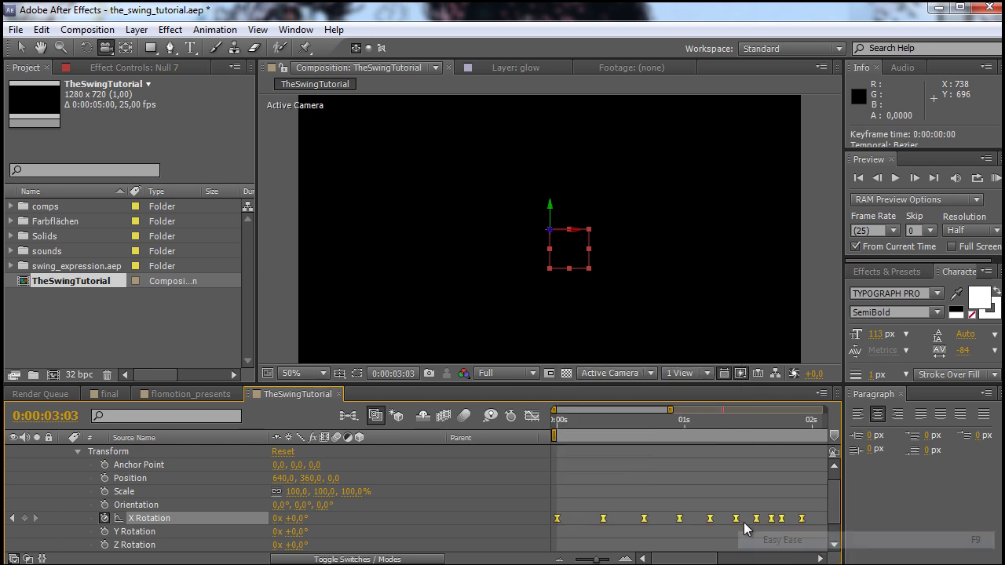
left_click(568, 445)
left_click(556, 420)
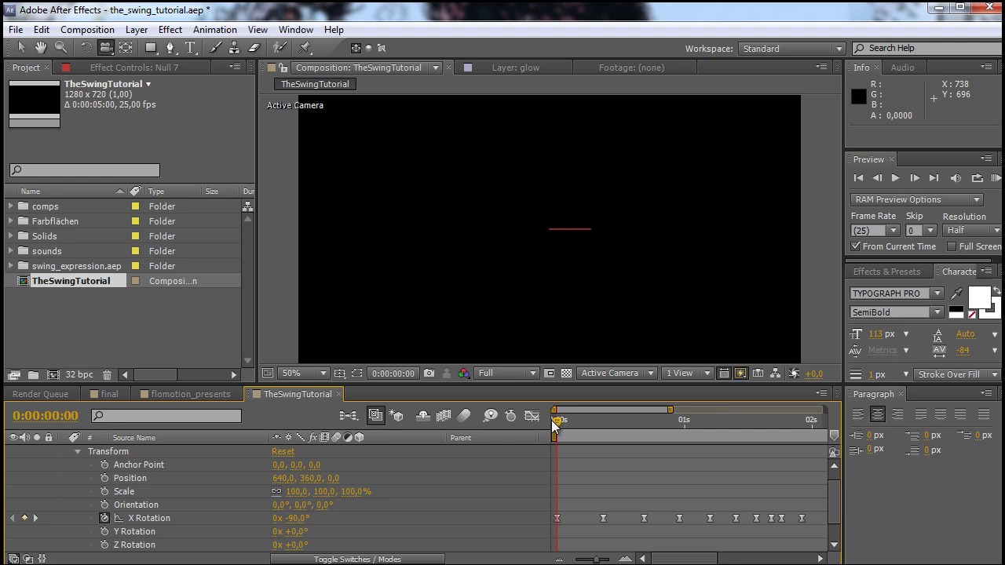
mouse_move(556, 422)
left_mouse_down()
mouse_move(602, 424)
mouse_move(556, 438)
left_mouse_up()
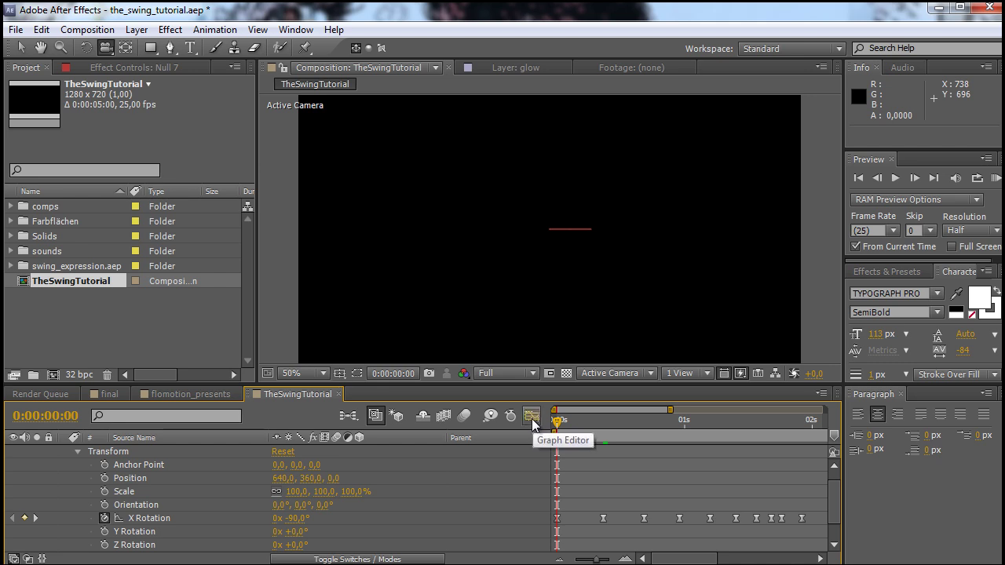
- Move the final X Rotation keyframe to about 0:00:01:24 in the Graph Editor
left_click(532, 418)
left_click(136, 516)
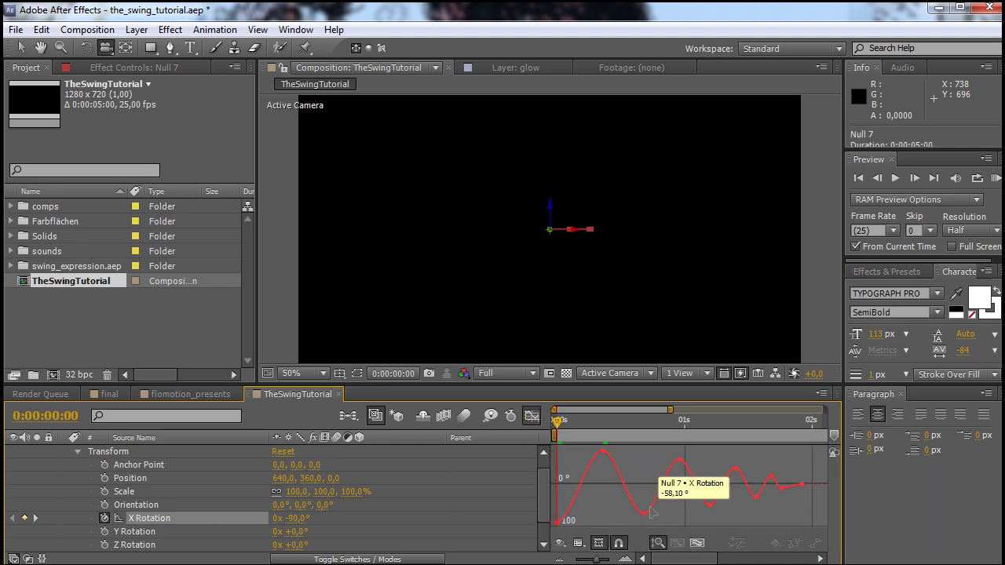
left_click(806, 485)
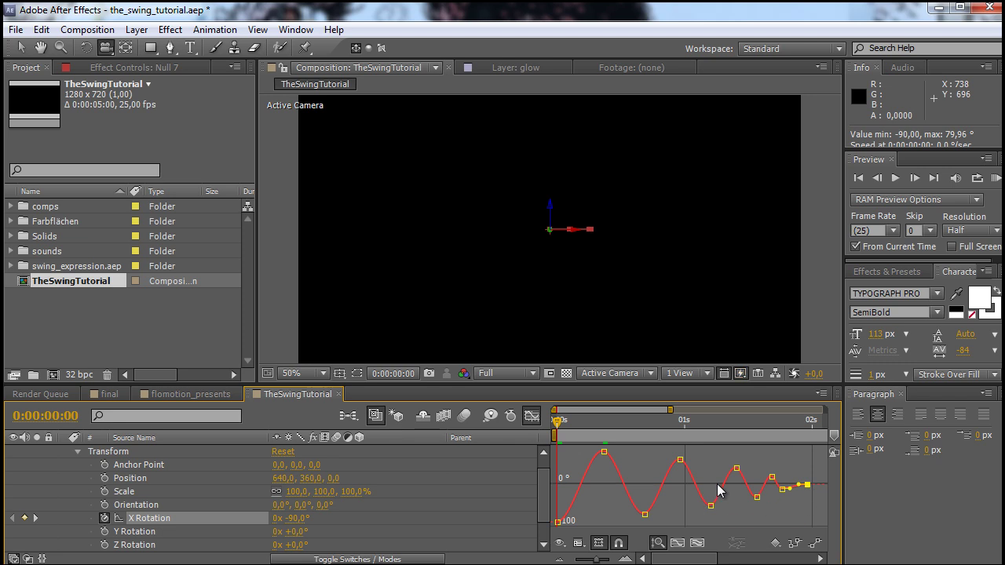
left_click(794, 505)
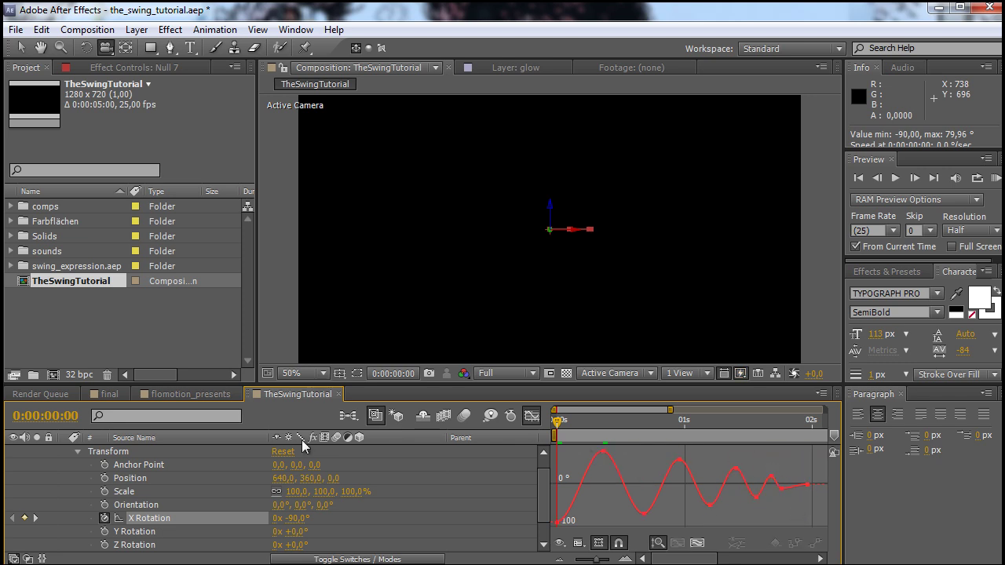
- Leave the Graph Editor and preview the eased swing from the beginning
left_click(532, 416)
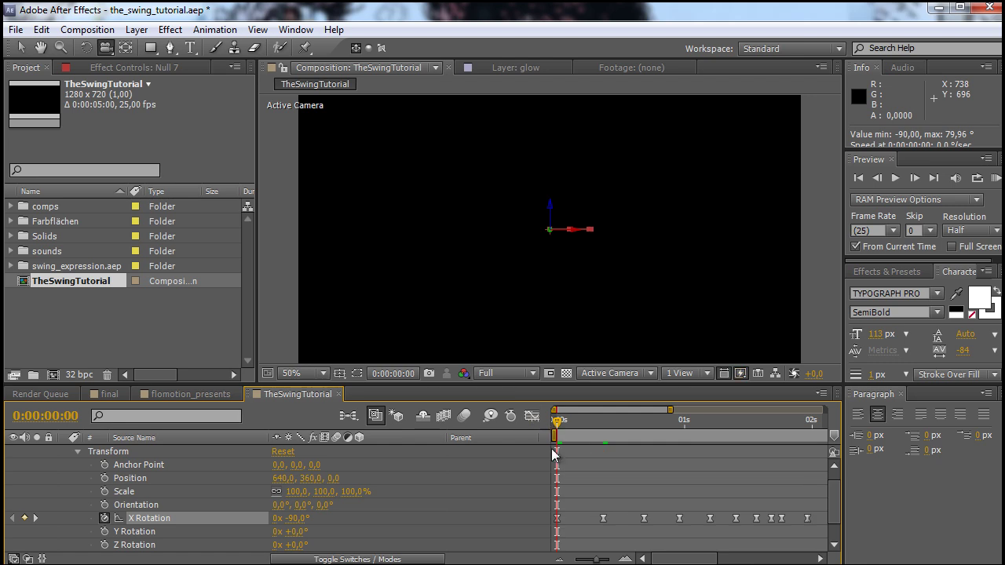
key("space")
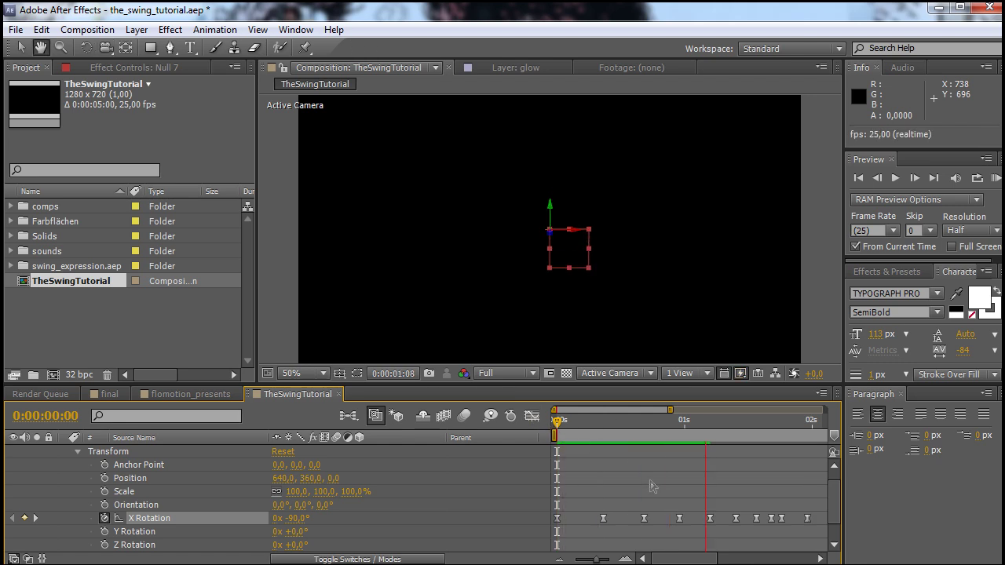
key("space")
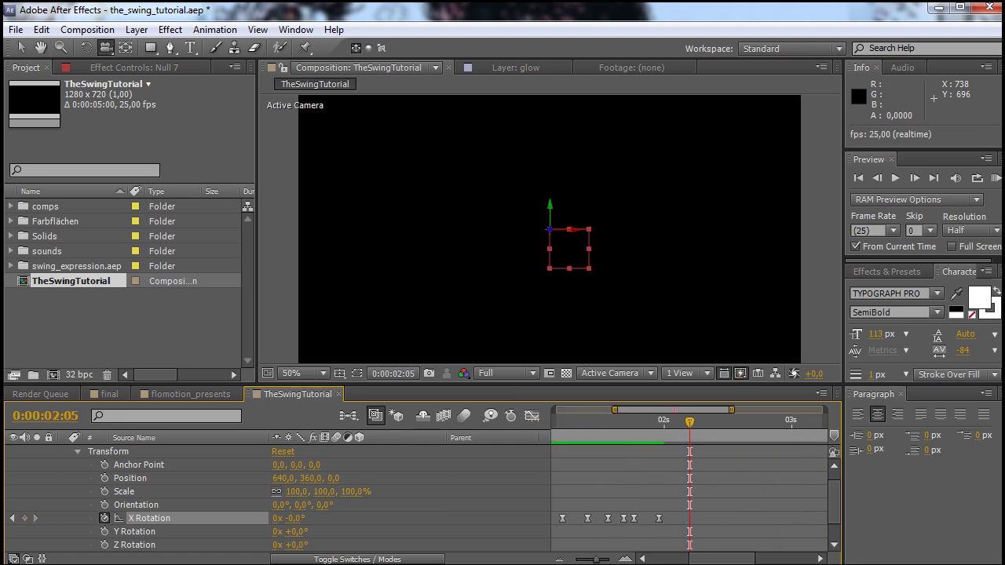
- Collapse the null layer's properties and rename the layer as TheAnimator
left_click(78, 453)
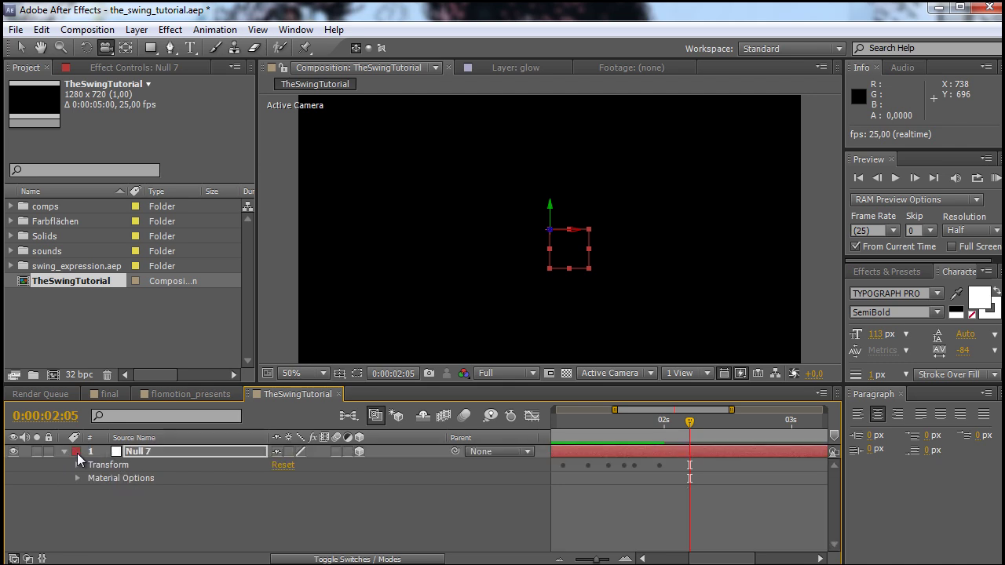
left_click(64, 452)
left_click(131, 465)
left_click(134, 453)
key("Return")
type("TheAnimato")
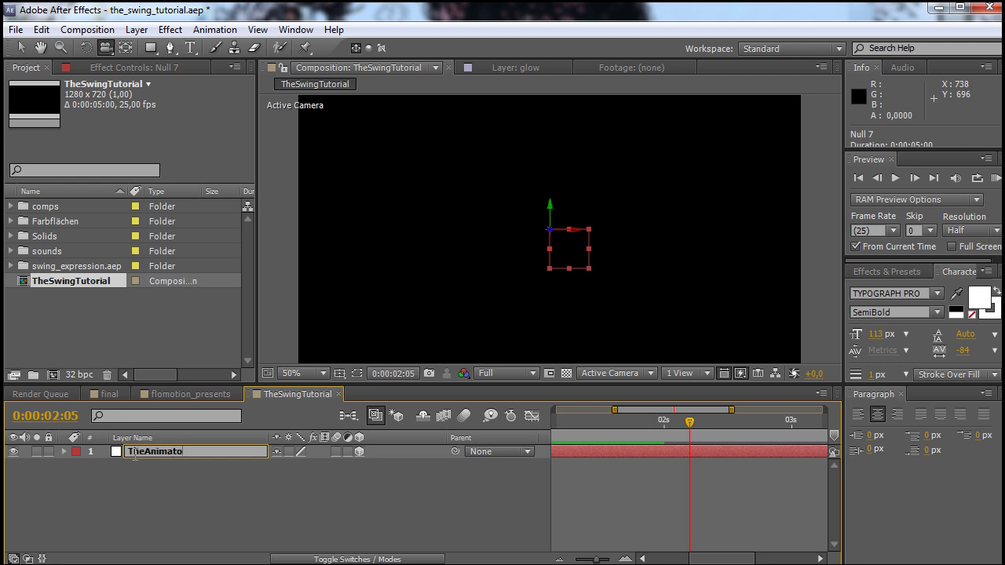
type("r")
left_click(126, 494)
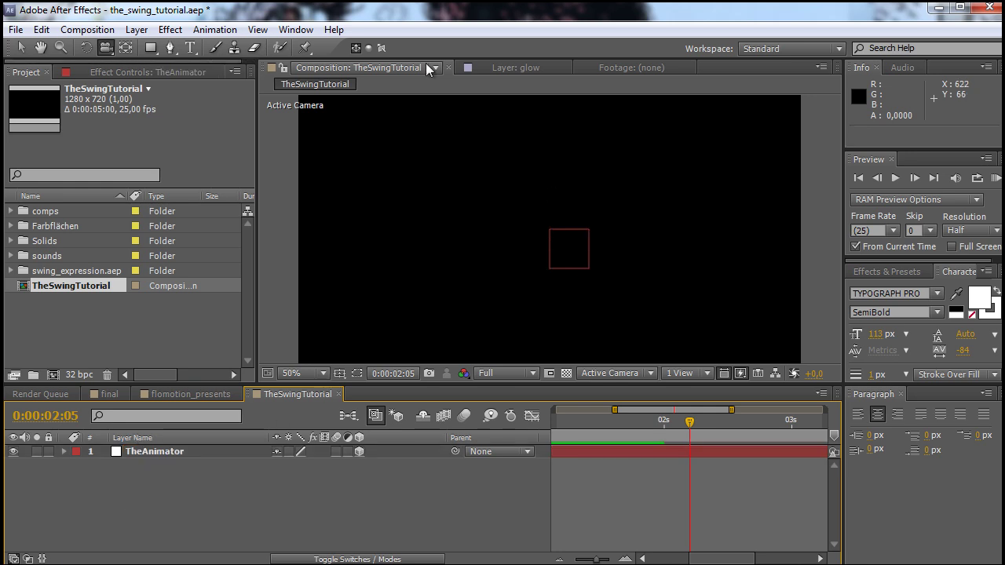
- Create a text layer reading "I am" and place it centred above the null at about 654, 264
left_click(190, 48)
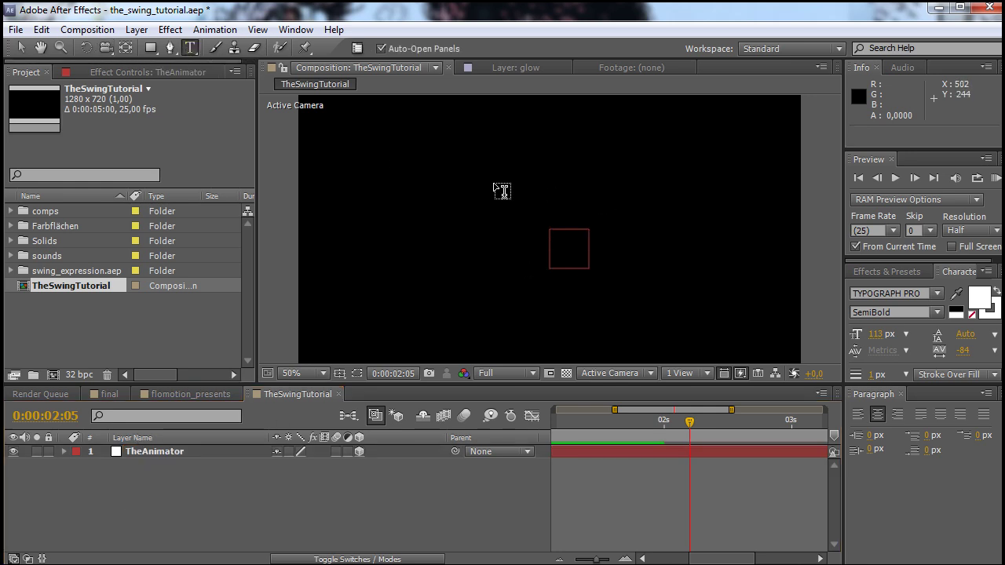
left_click(466, 177)
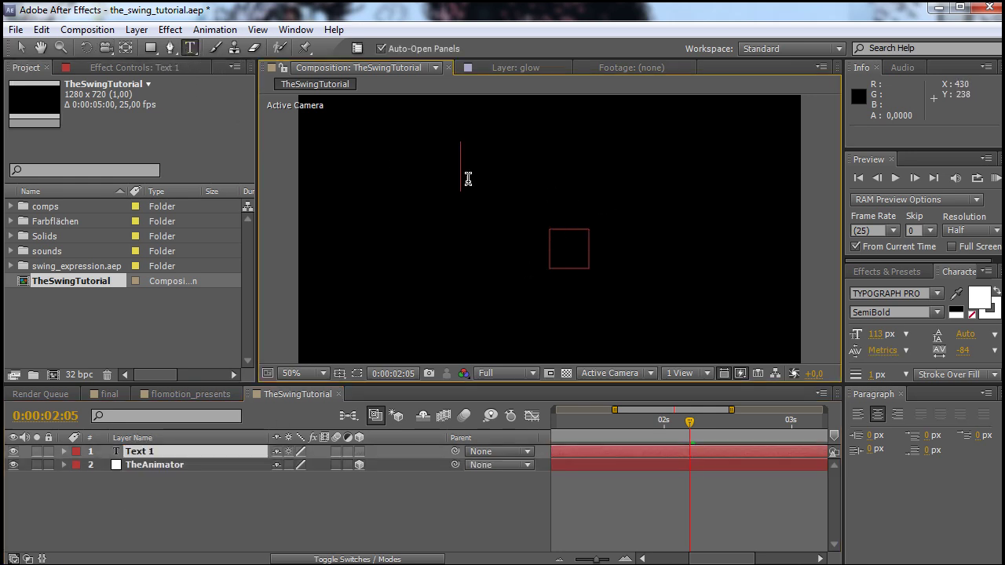
type("I am")
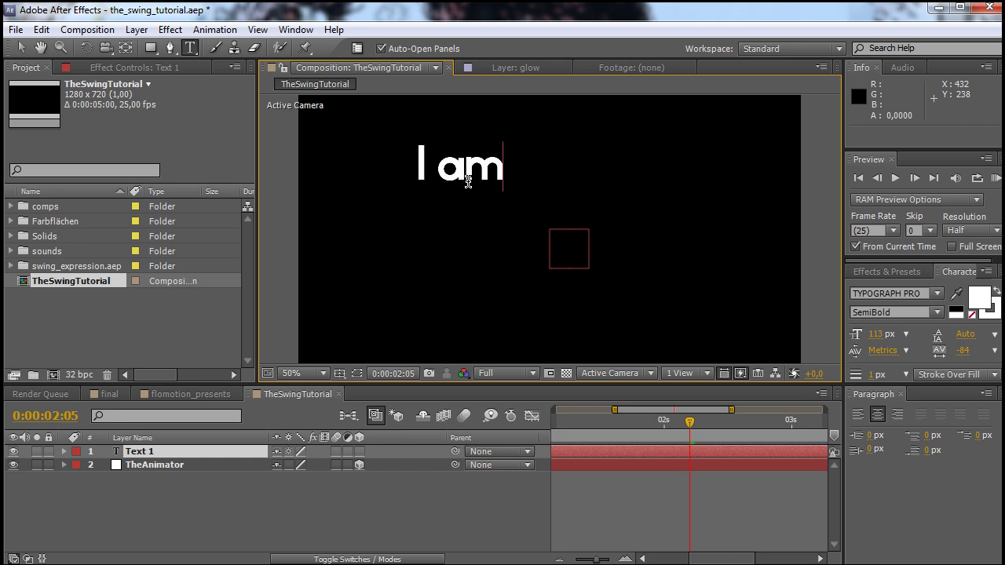
left_click(21, 47)
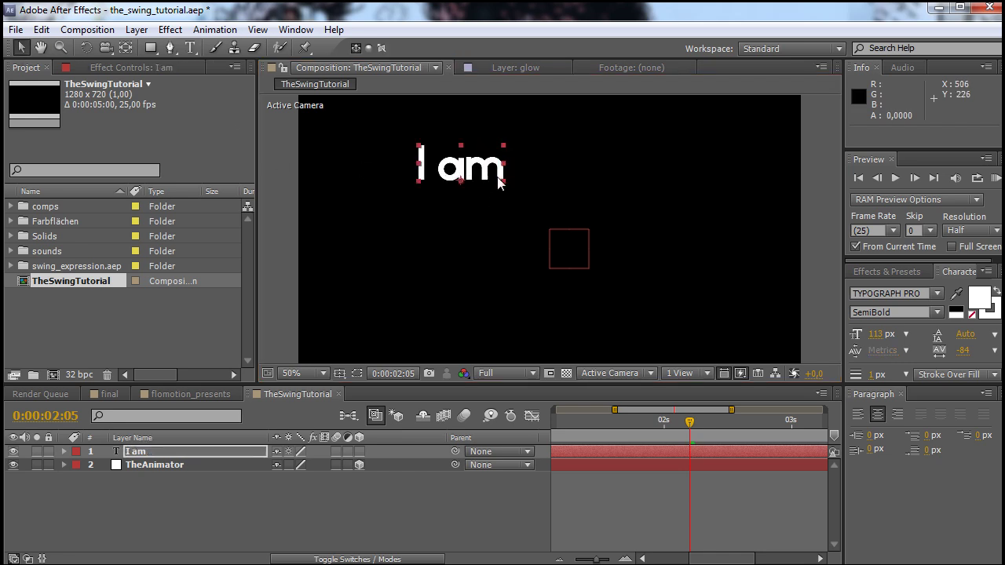
left_click_drag(470, 163, 565, 177)
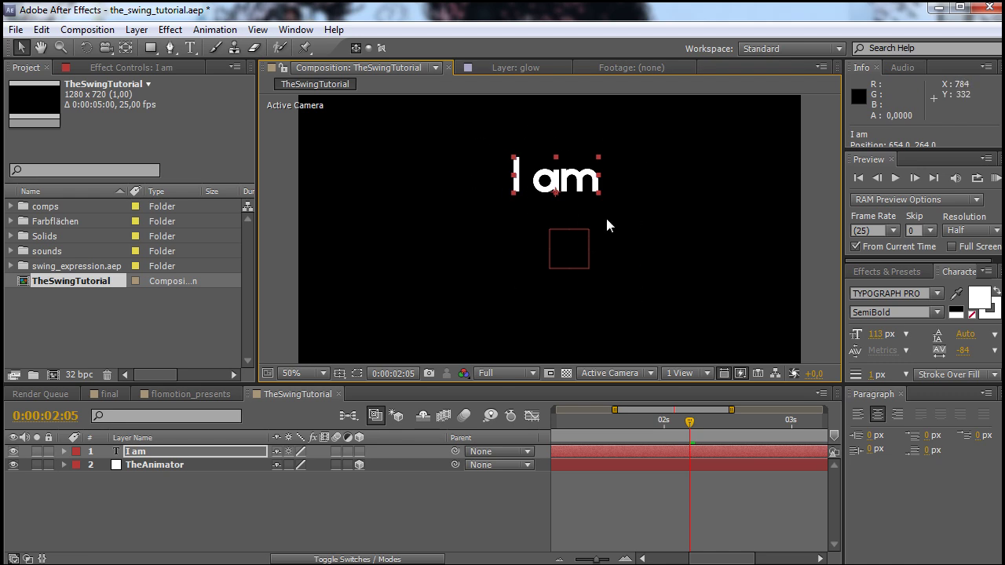
left_click(465, 510)
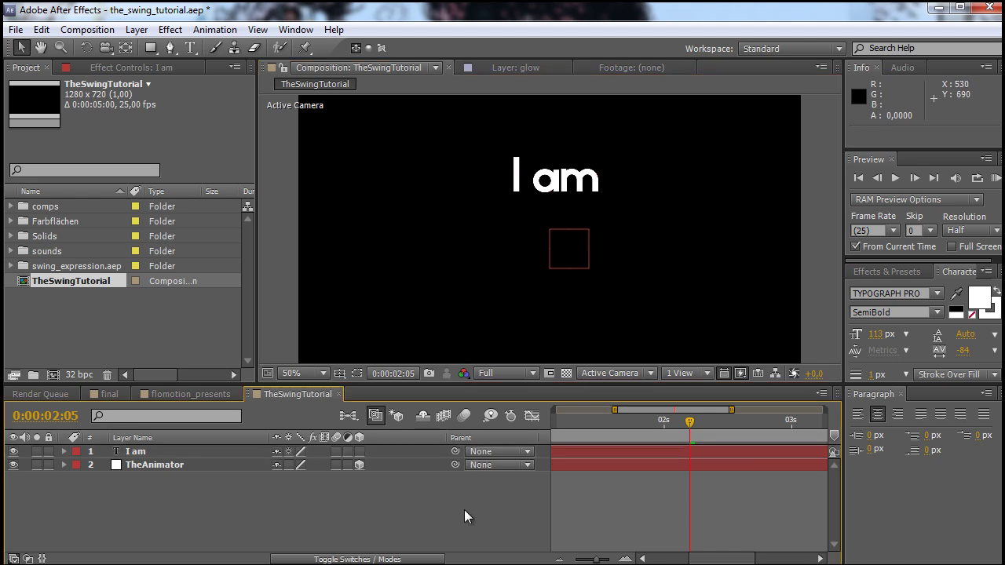
- Make the "I am" text layer 3D and arrange it beneath TheAnimator in the layer stack
left_click(360, 452)
left_click_drag(147, 457, 147, 468)
left_click(309, 504)
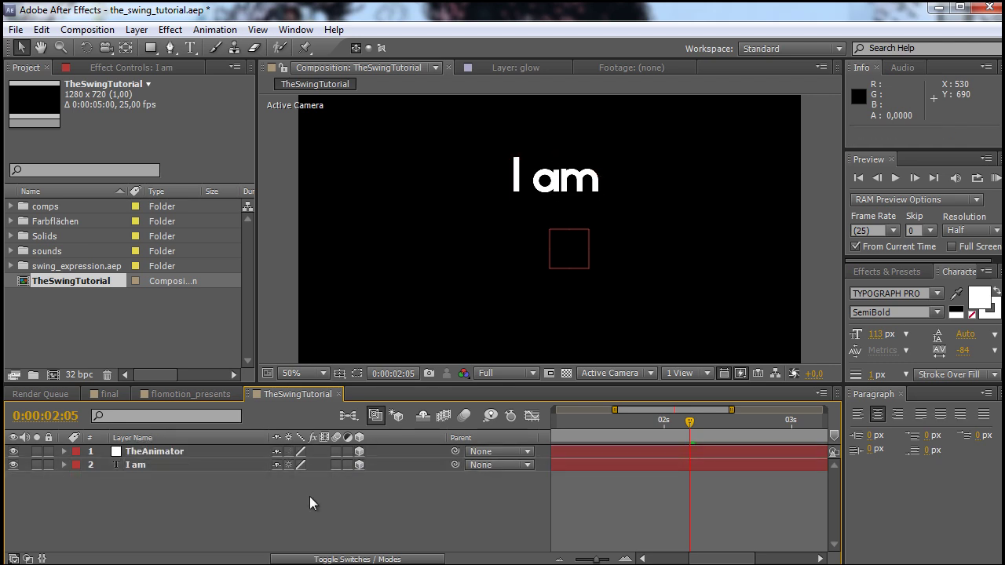
left_click(158, 451)
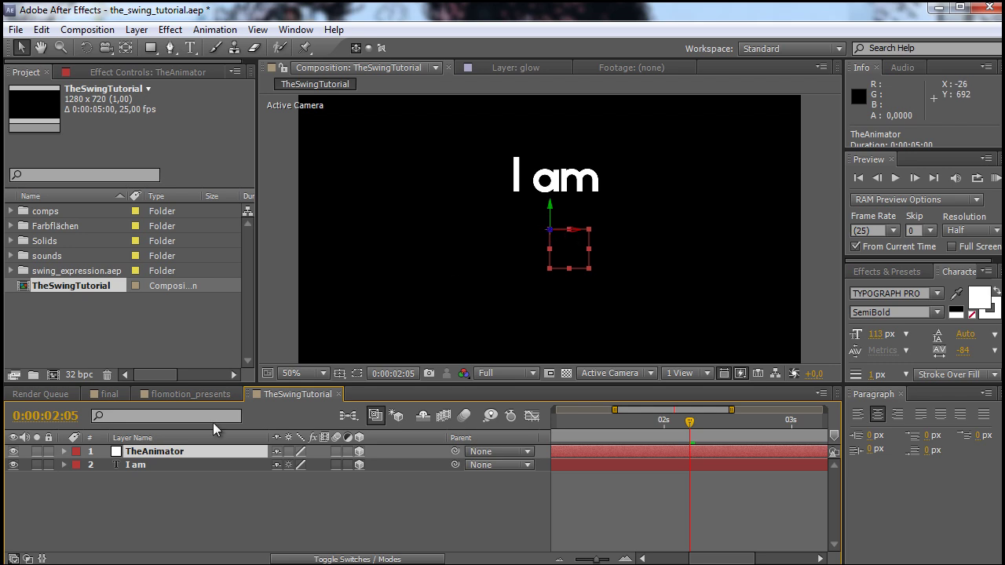
key("F2")
- Move the anchor point of the "I am" layer to the centre of the text's upper edge with the Pan Behind tool
left_click(129, 465)
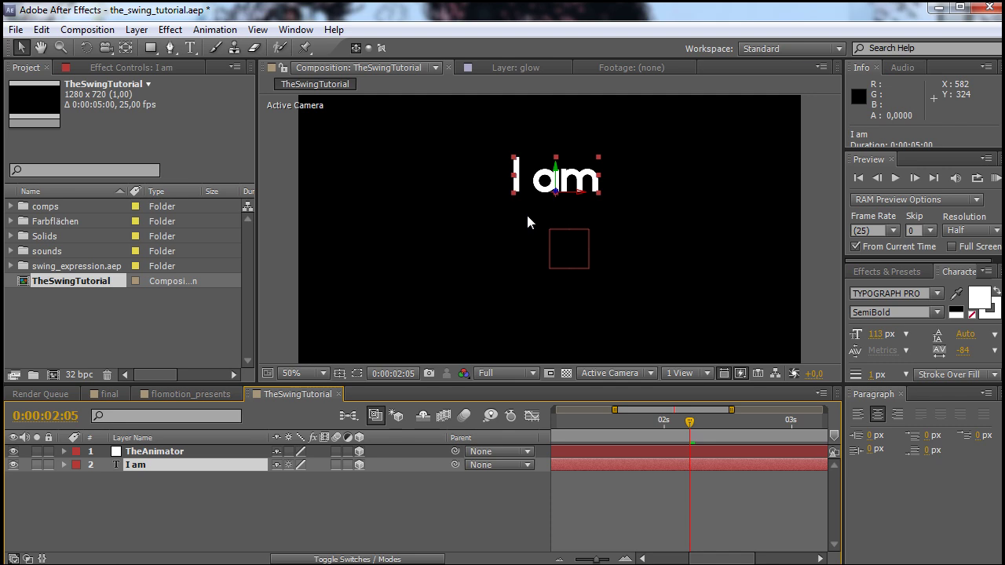
left_click(127, 48)
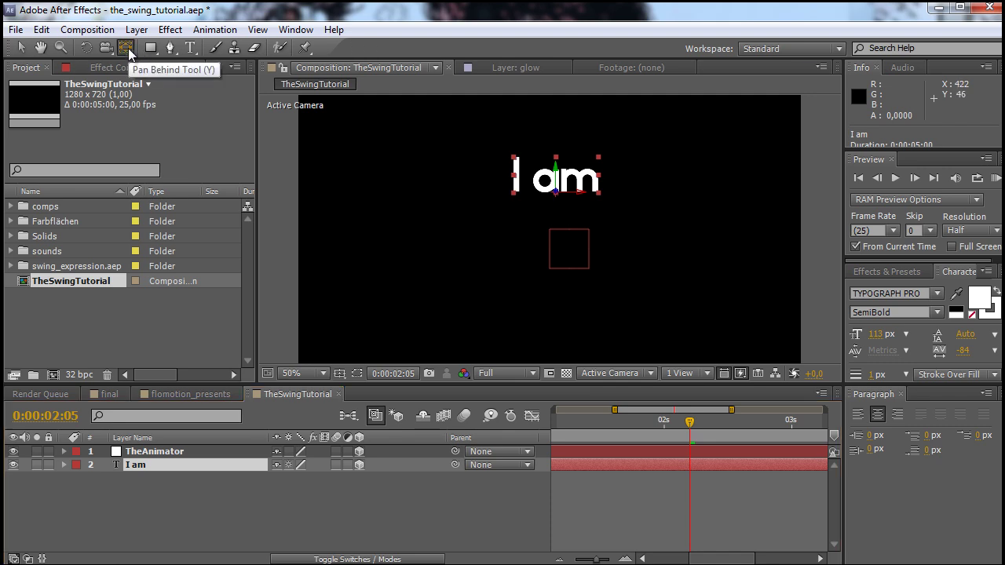
left_click_drag(556, 199, 553, 173)
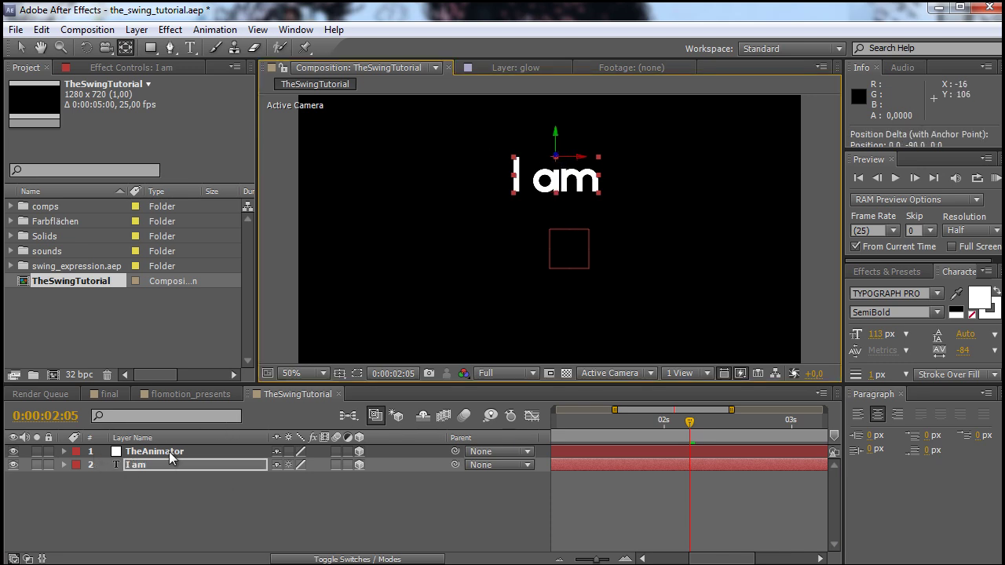
left_click(163, 486)
- Reveal the rotation properties of the "I am" and TheAnimator layers and enlarge the timeline area to show them all
left_click(133, 467)
left_click(139, 483)
left_click(133, 466)
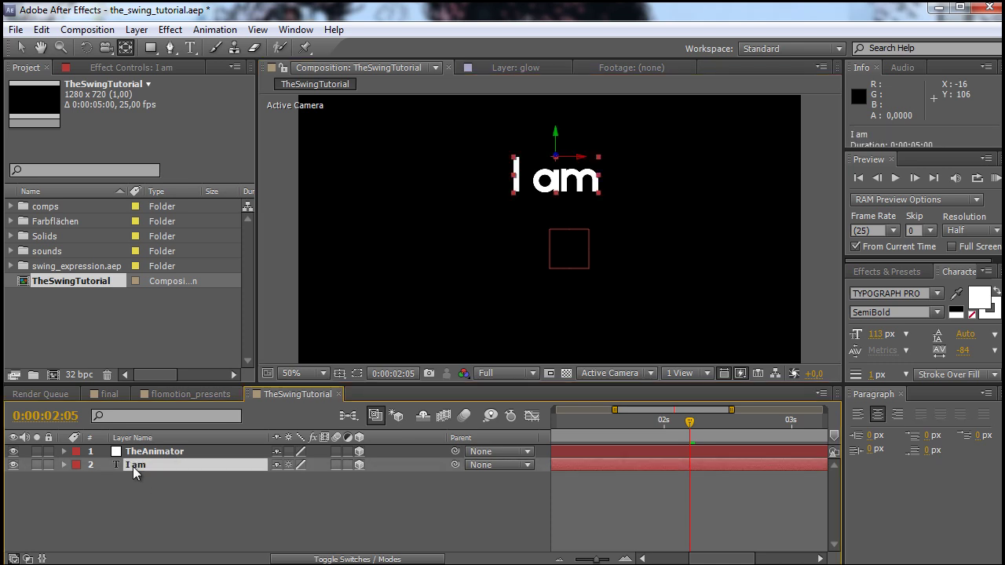
key("r")
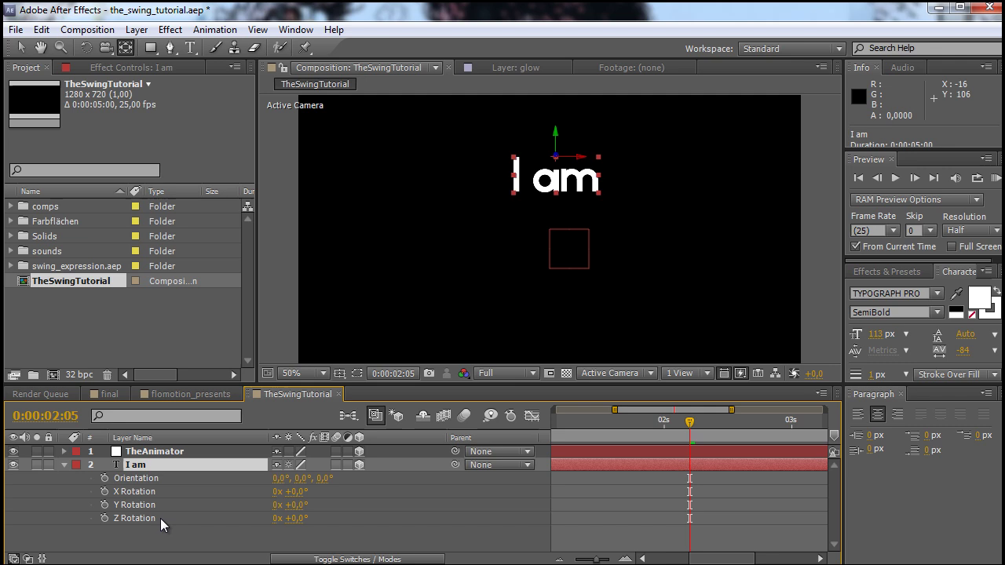
left_click(155, 452)
key("r")
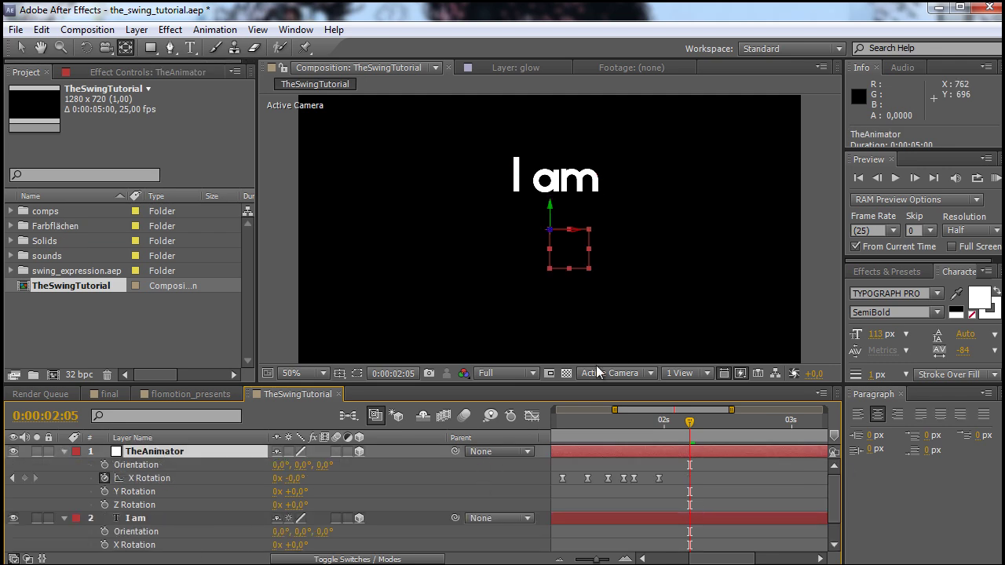
left_click_drag(594, 383, 594, 331)
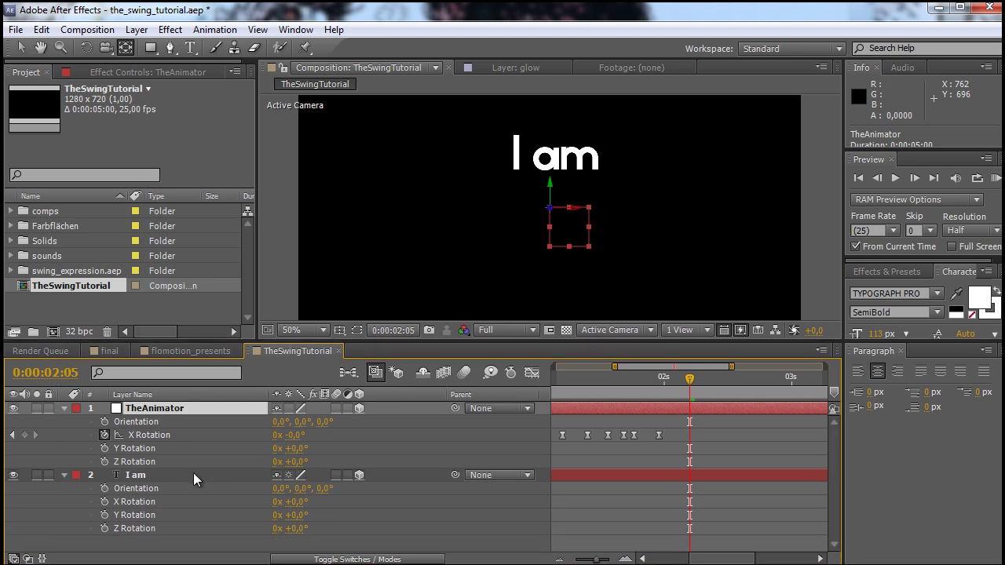
- Add an expression to the "I am" layer's X Rotation that links it to TheAnimator's X Rotation
left_click(104, 502, "alt")
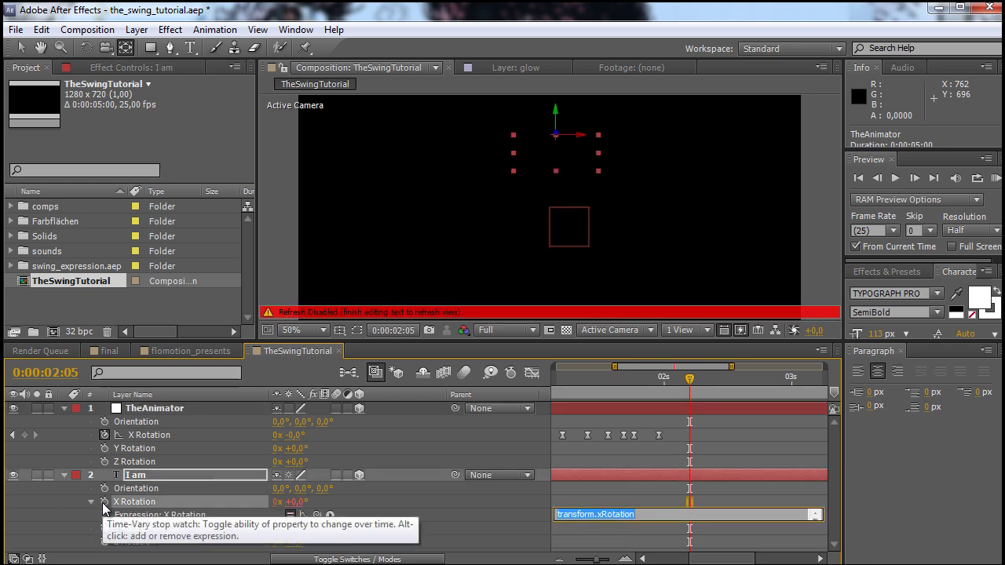
left_click_drag(317, 515, 153, 439)
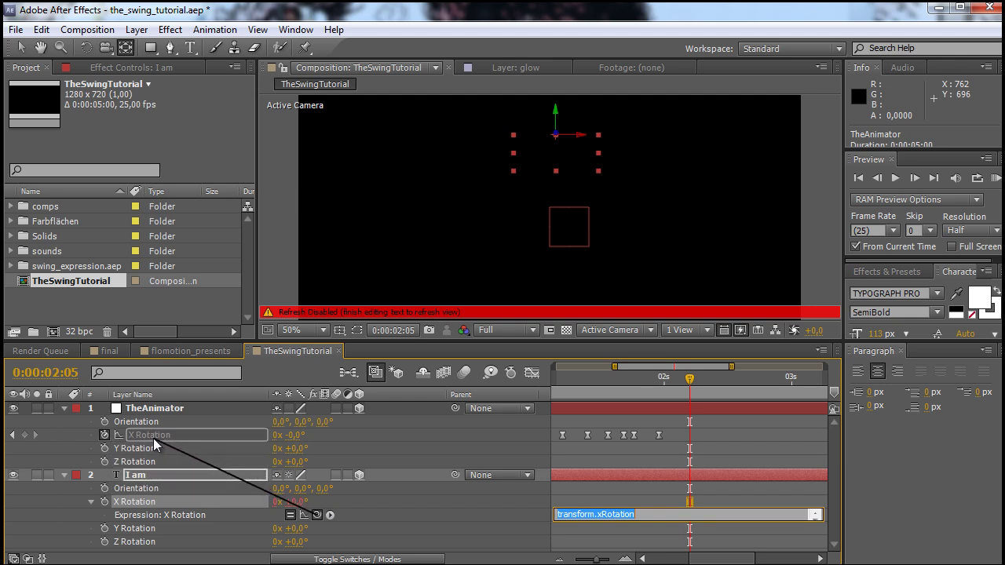
left_click_drag(153, 438, 153, 439)
left_click(447, 448)
- Preview the linked "I am" swing from the beginning, show the full five-second timeline, and return the playhead to 0:00:00:00
left_click_drag(681, 378, 597, 391)
key("space")
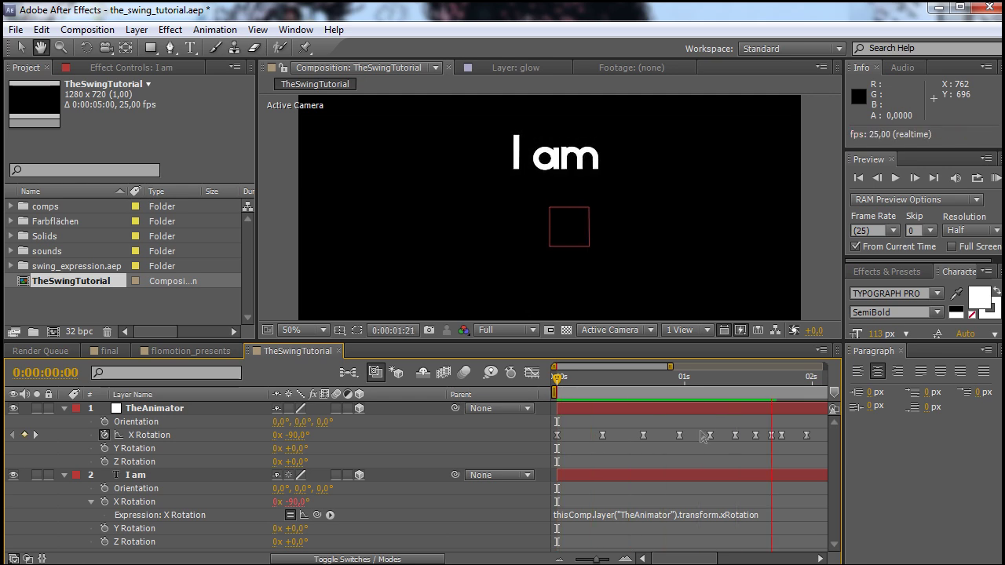
mouse_move(594, 387)
left_mouse_down()
mouse_move(516, 385)
mouse_move(581, 381)
mouse_move(650, 394)
mouse_move(590, 399)
left_mouse_up()
key("minus")
key("minus")
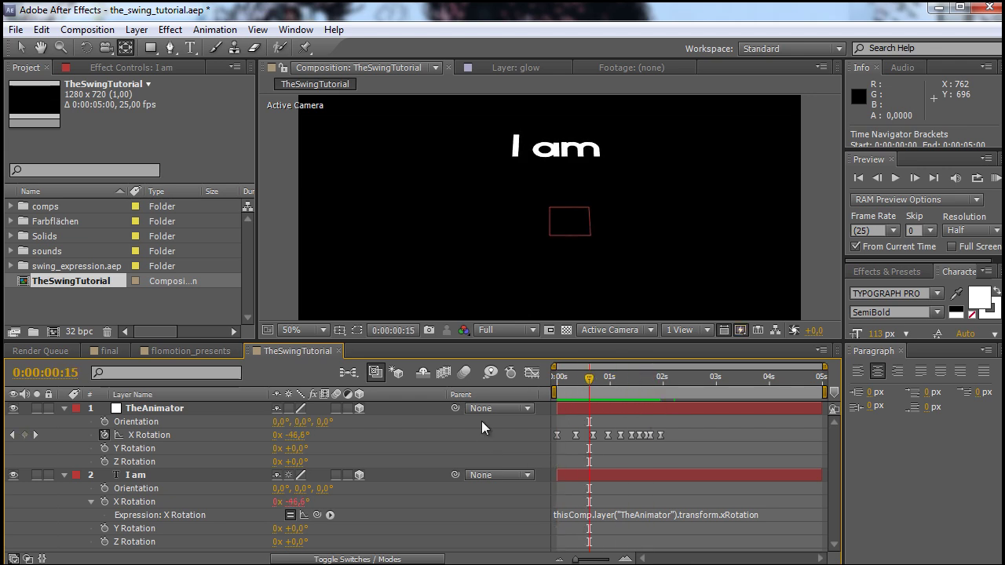
left_click_drag(595, 391, 557, 389)
- Collapse the properties of the "I am" and TheAnimator layers
left_click(182, 409)
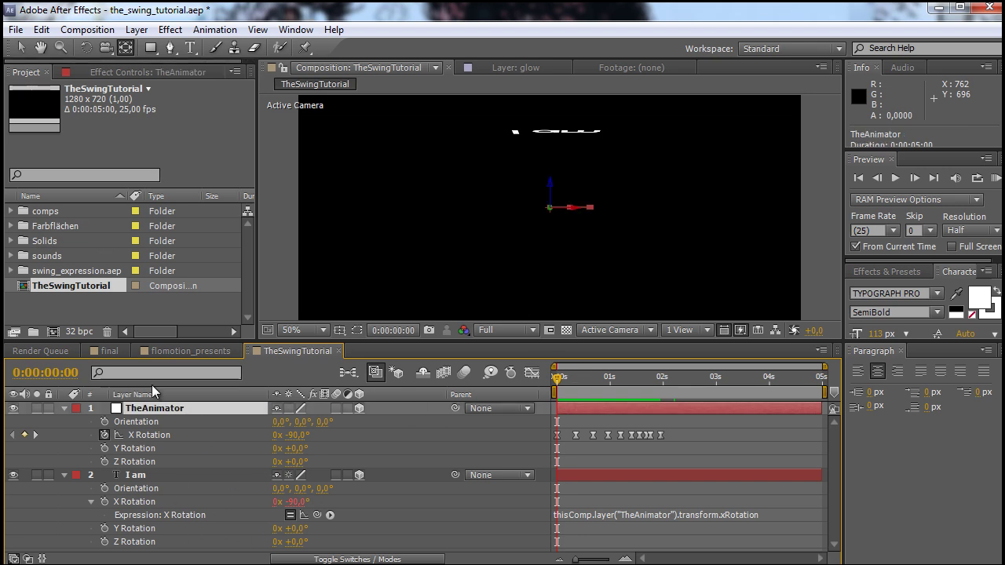
left_click(65, 476)
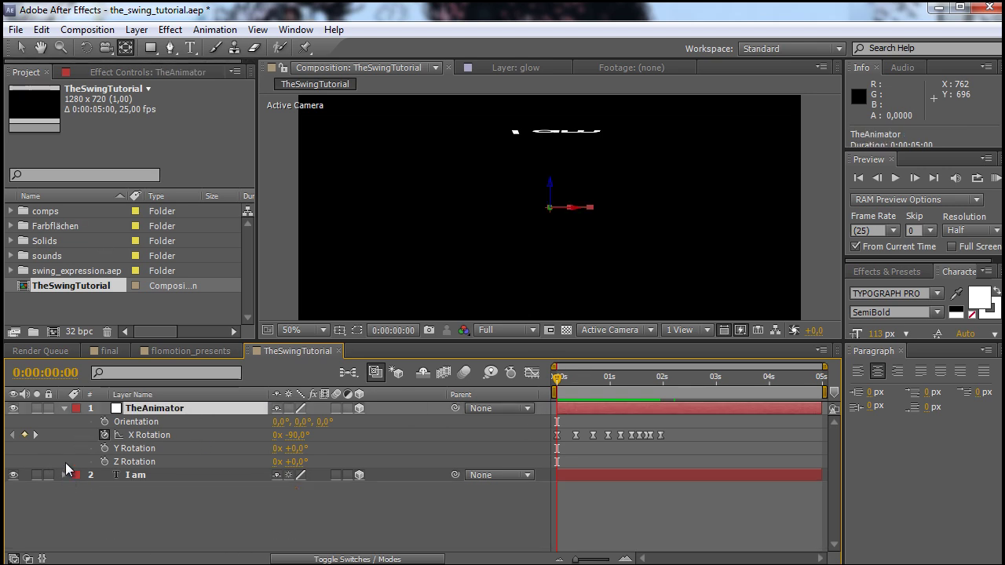
left_click(61, 405)
left_click(102, 485)
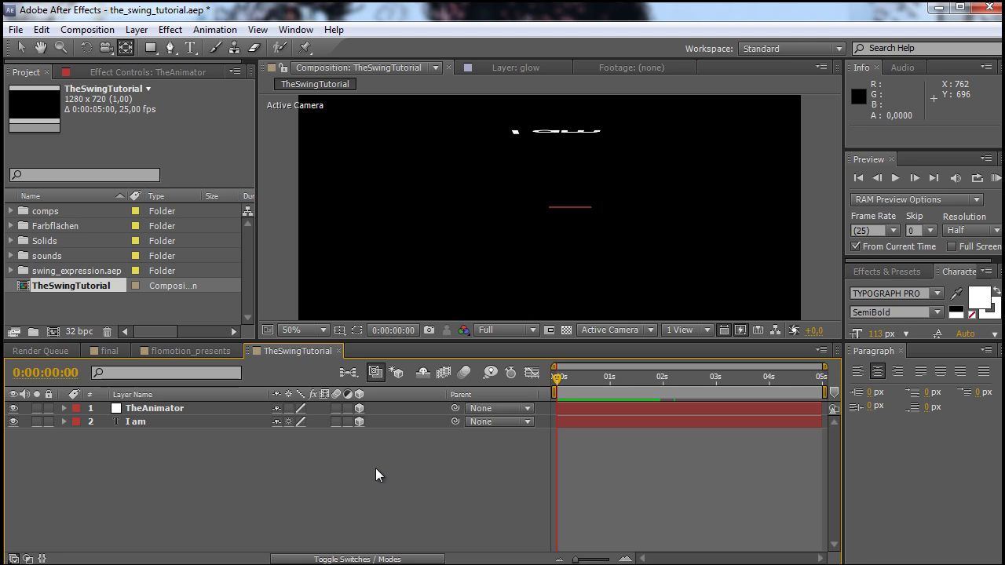
- Create a 3D text layer reading "swinging" and arrange it beneath the "I am" layer
left_click_drag(565, 377, 584, 390)
left_click(137, 29)
mouse_move(157, 47)
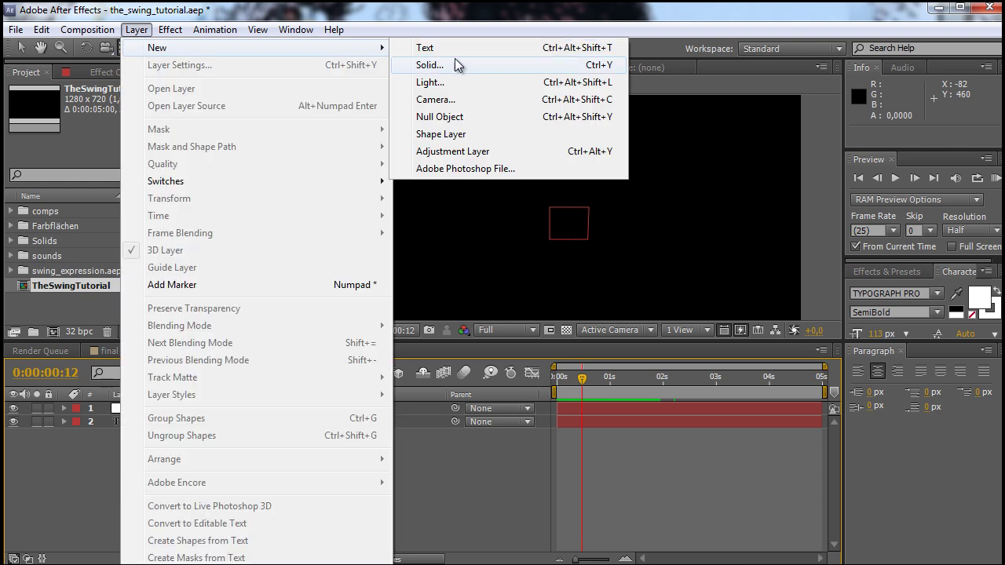
left_click(425, 48)
type("swinging")
left_click_drag(145, 409, 69, 432)
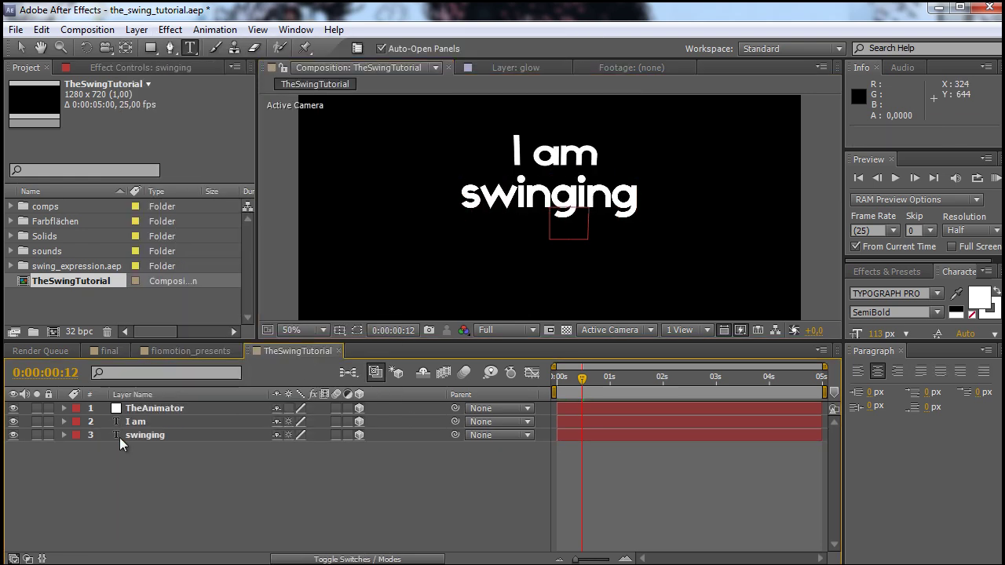
- Position the "swinging" text directly under "I am" at about 632, 258
left_click(70, 432)
key("v")
left_click_drag(550, 212, 502, 196)
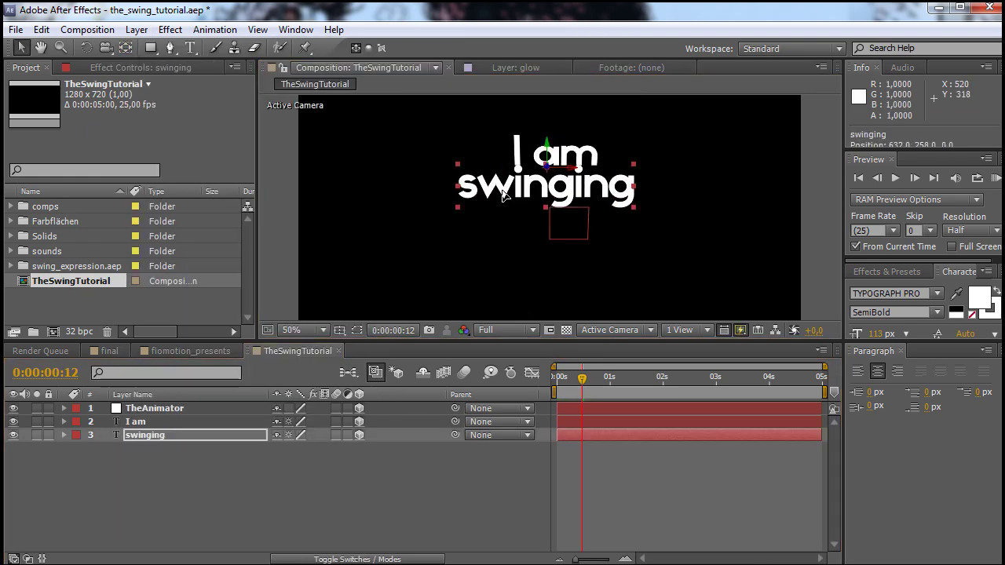
- Link the "swinging" layer's X Rotation to TheAnimator's X Rotation with an expression, and preview both texts from the beginning
key("r")
scroll(394, 448, "down", 2)
left_click(105, 518)
left_click(105, 518, "alt")
left_click_drag(292, 532, 149, 411)
left_click(65, 435)
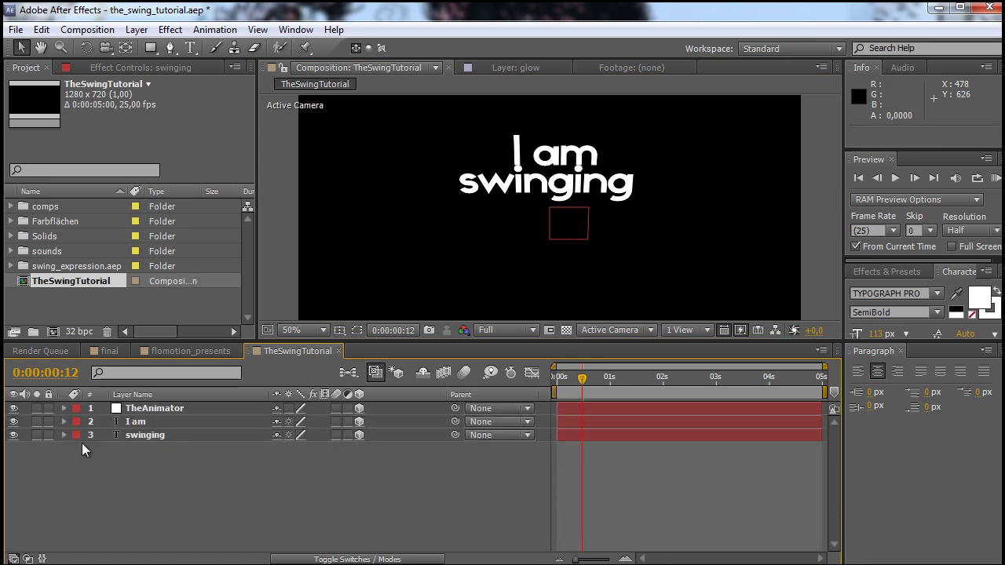
left_click_drag(596, 380, 556, 417)
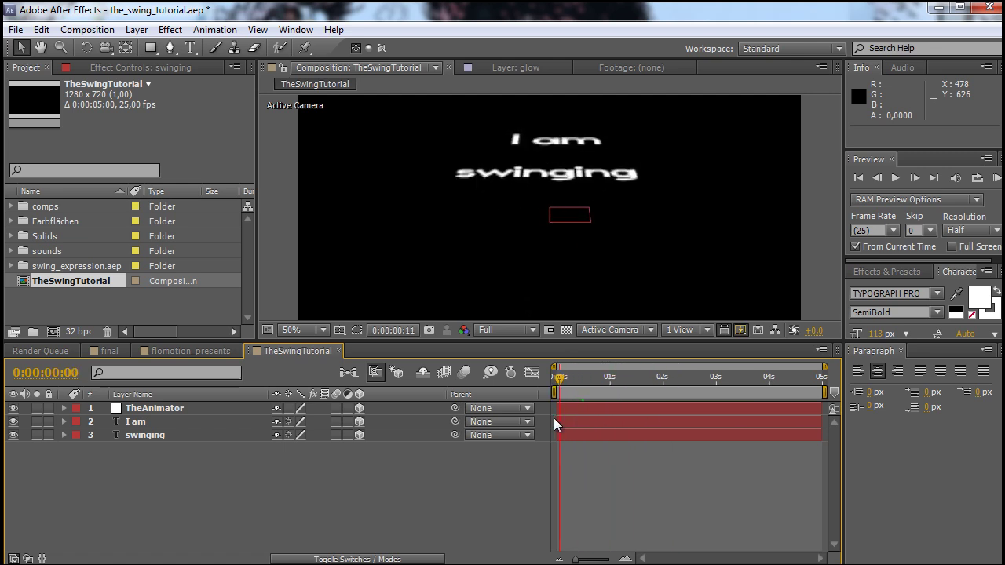
key("space")
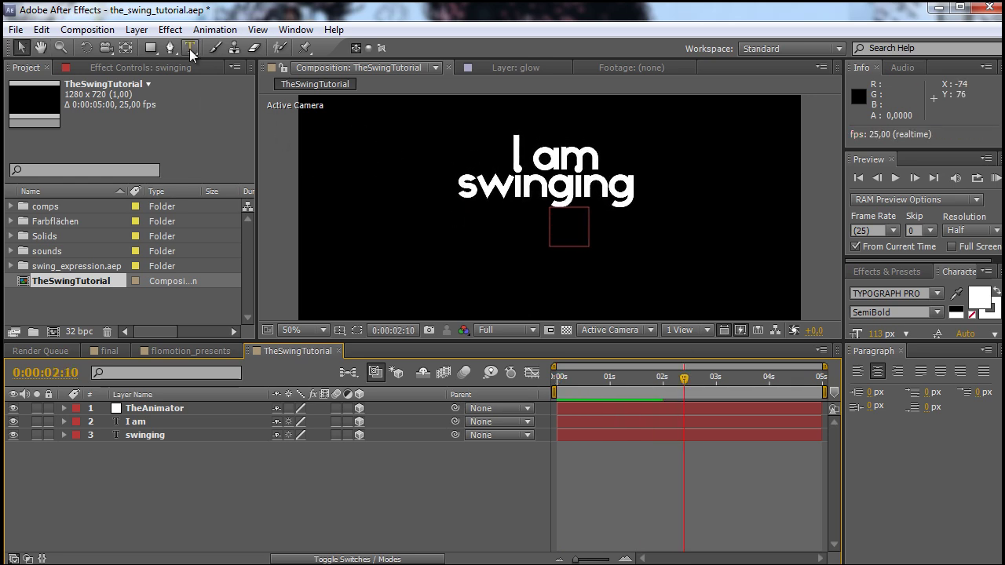
- Add a two-node camera with the 50mm preset to the composition
left_click(139, 31)
mouse_move(157, 48)
left_click(448, 99)
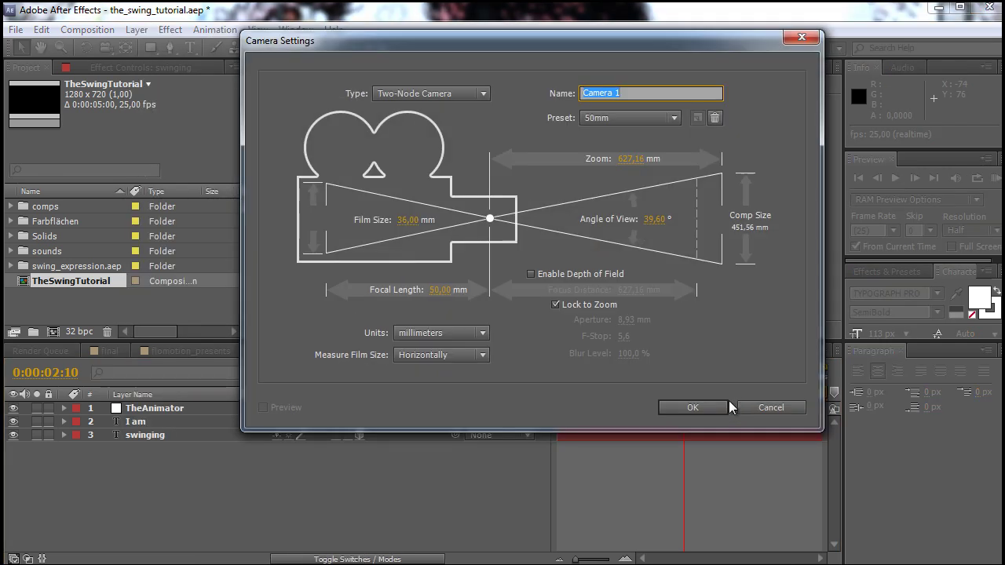
left_click(722, 406)
- Orbit the camera to examine the swinging text from the side around 0:00:01:03, and reset the camera's Transform properties
key("c")
left_click_drag(437, 253, 511, 253)
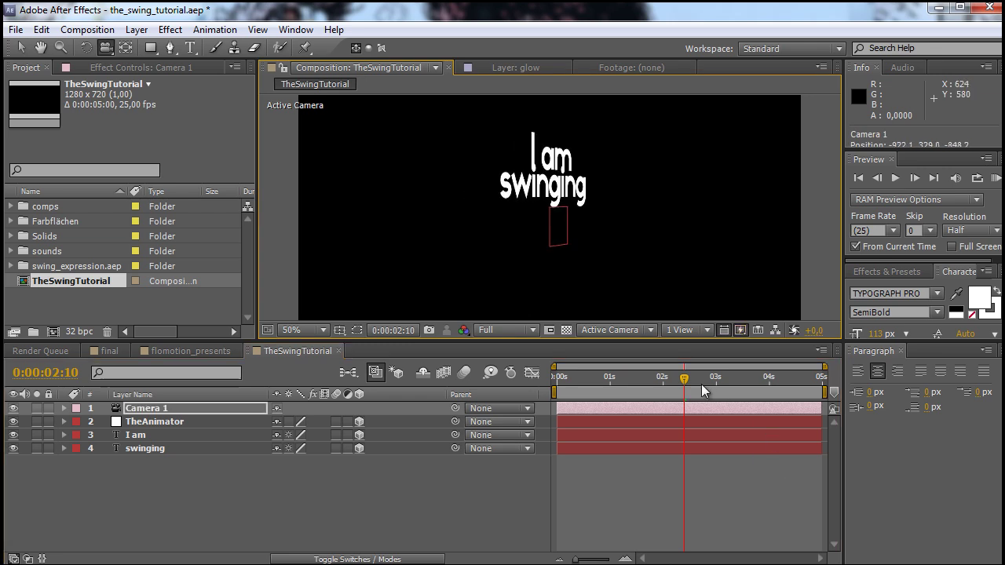
left_click_drag(684, 385, 617, 388)
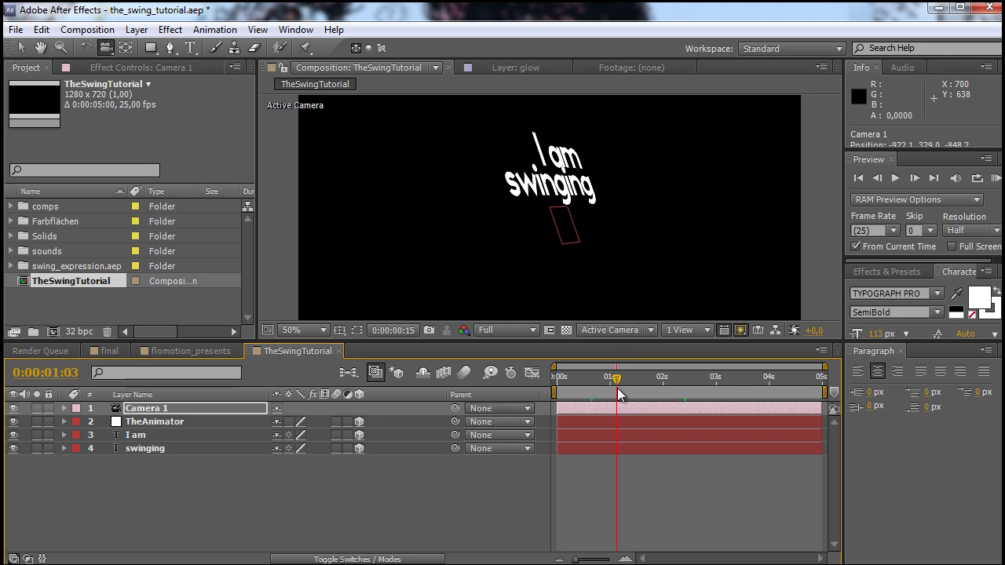
left_click(64, 408)
left_click(284, 422)
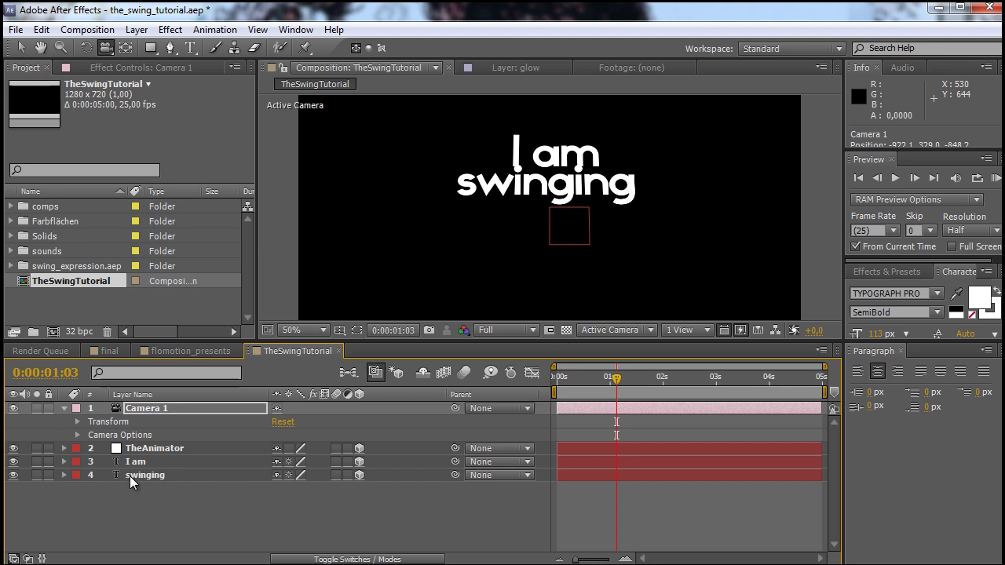
- Pre-compose the "swinging" text layer as FirstSwing, moving all attributes into the new composition
left_click(234, 513)
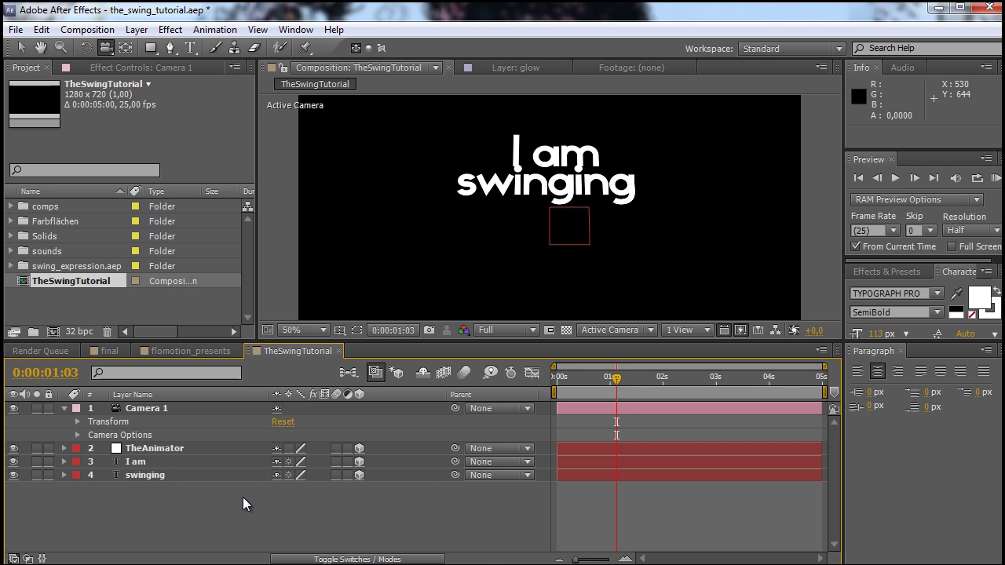
left_click(145, 476)
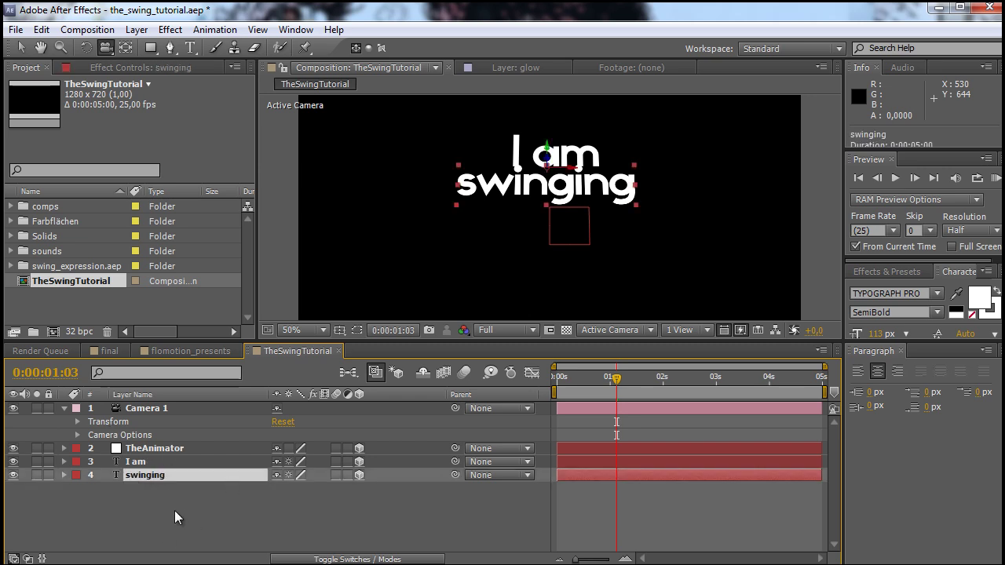
left_click(134, 30)
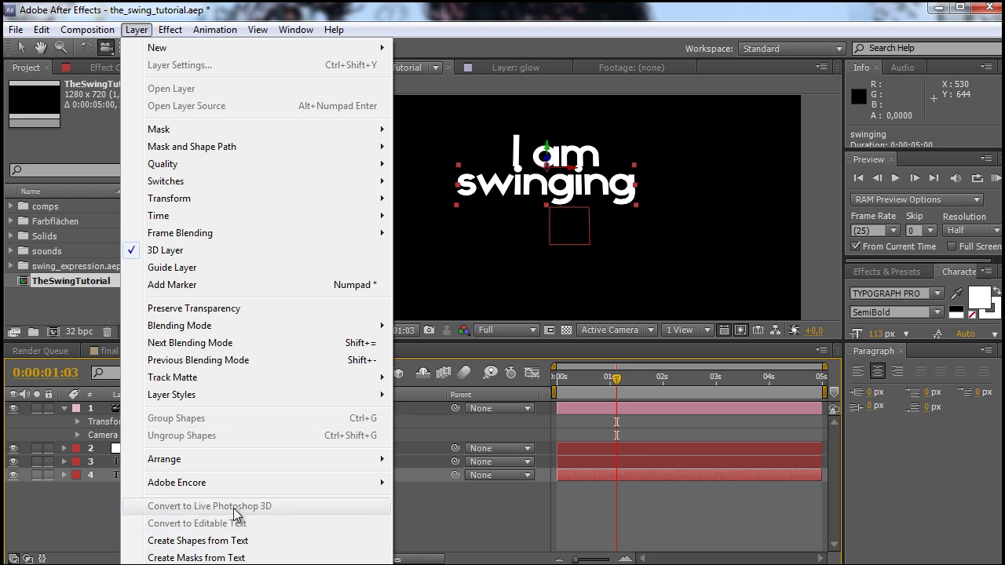
key("ctrl+shift+c")
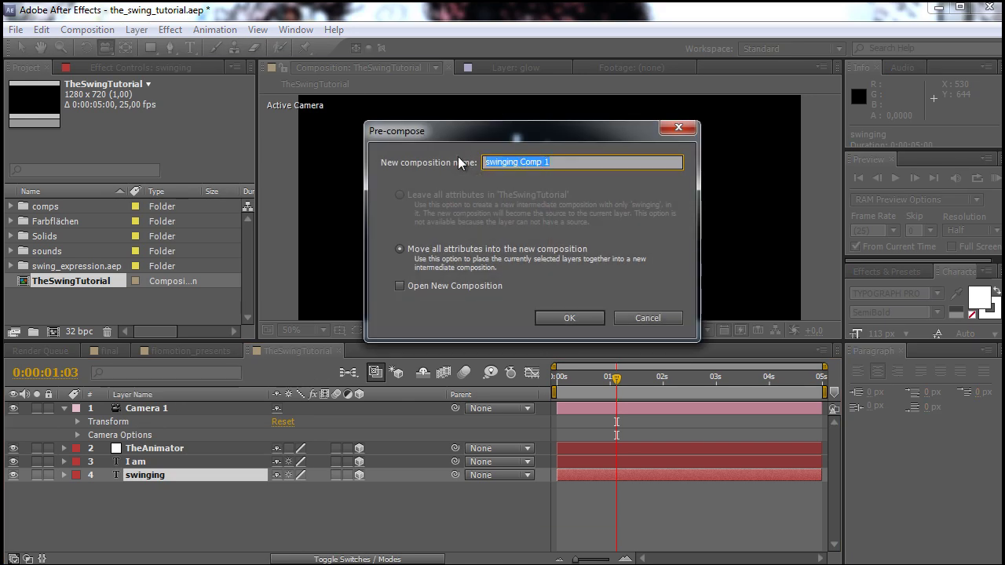
key("BackSpace")
type("FirstSwing")
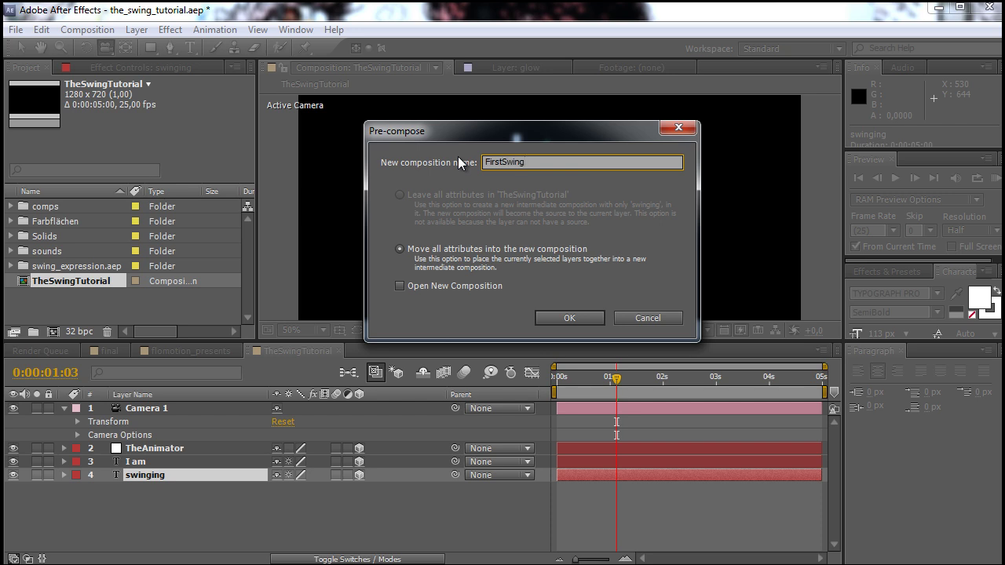
left_click(574, 314)
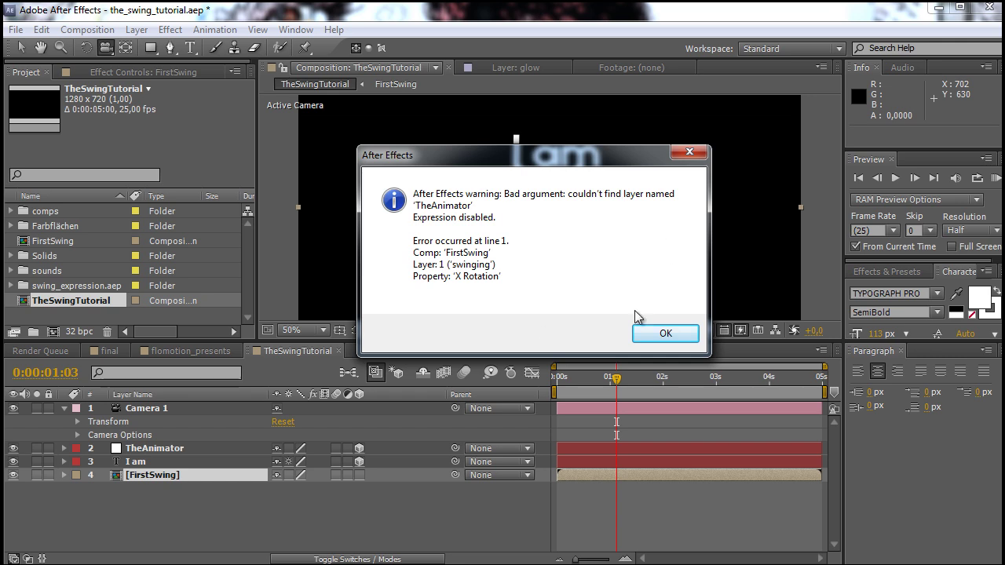
left_click(663, 336)
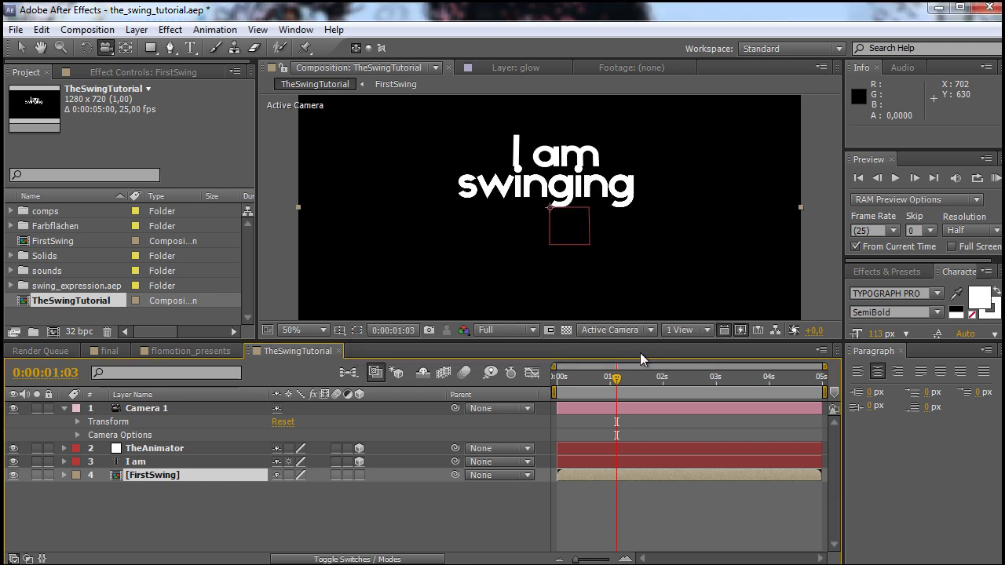
- Open the FirstSwing composition and inspect the X Rotation expression of its "swinging" layer
double_click(142, 475)
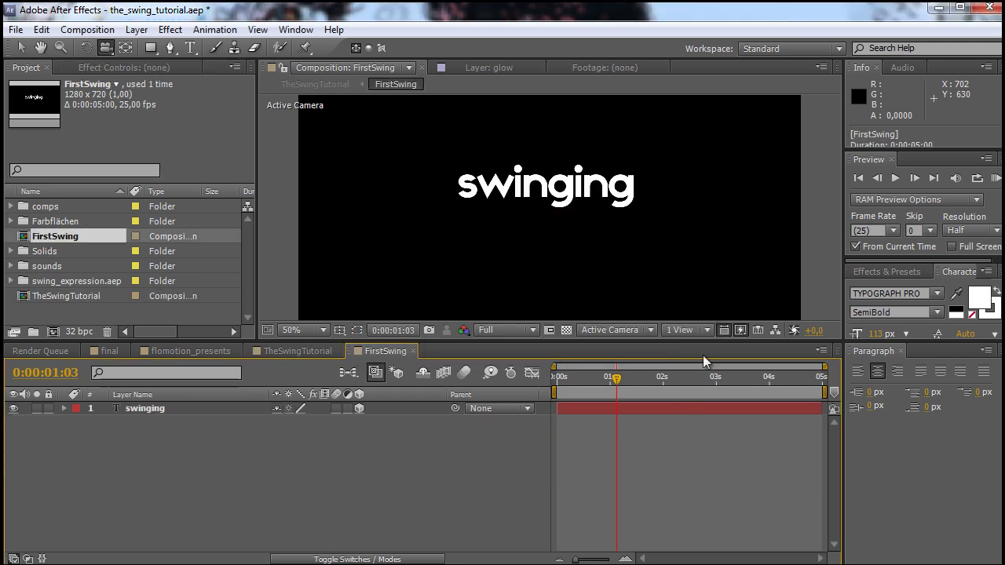
mouse_move(619, 391)
left_mouse_down()
mouse_move(599, 391)
mouse_move(612, 391)
left_mouse_up()
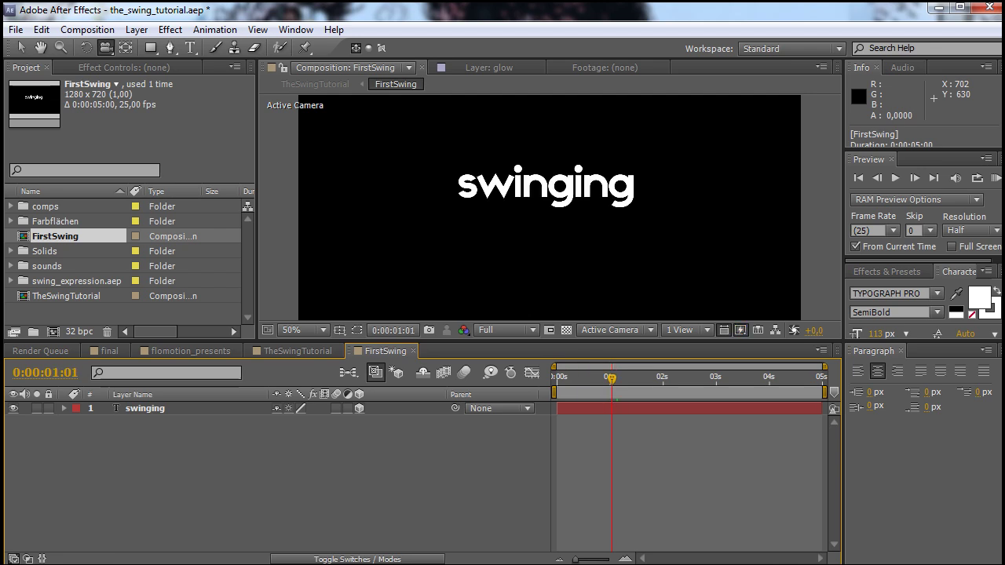
left_click(63, 408)
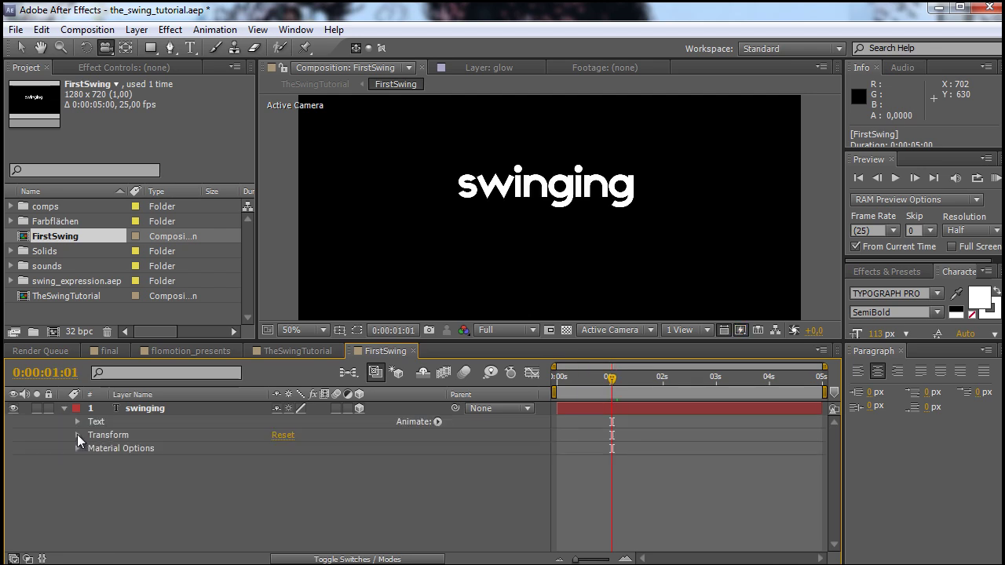
left_click(77, 435)
left_click(122, 498)
key("ctrl+v")
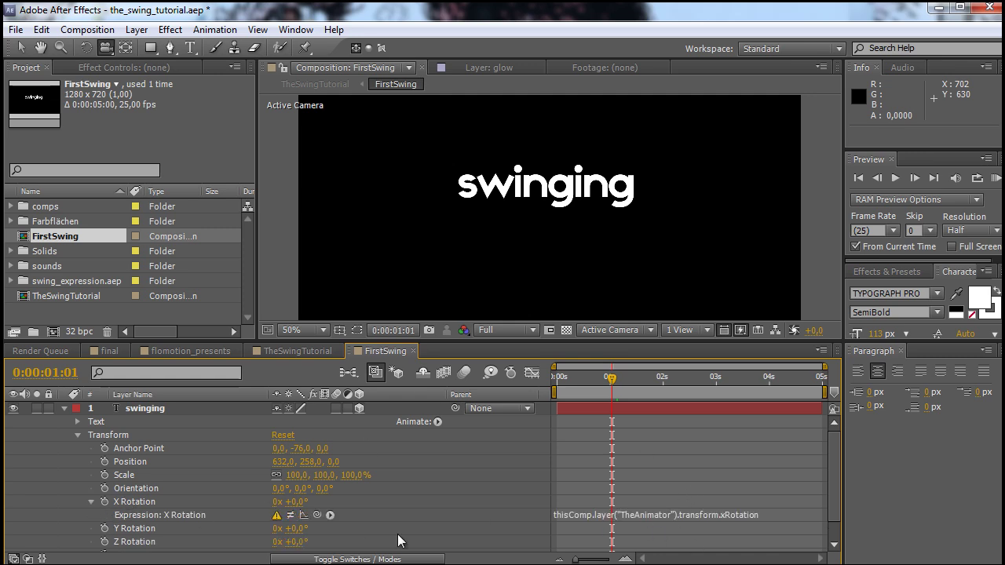
left_click(64, 408)
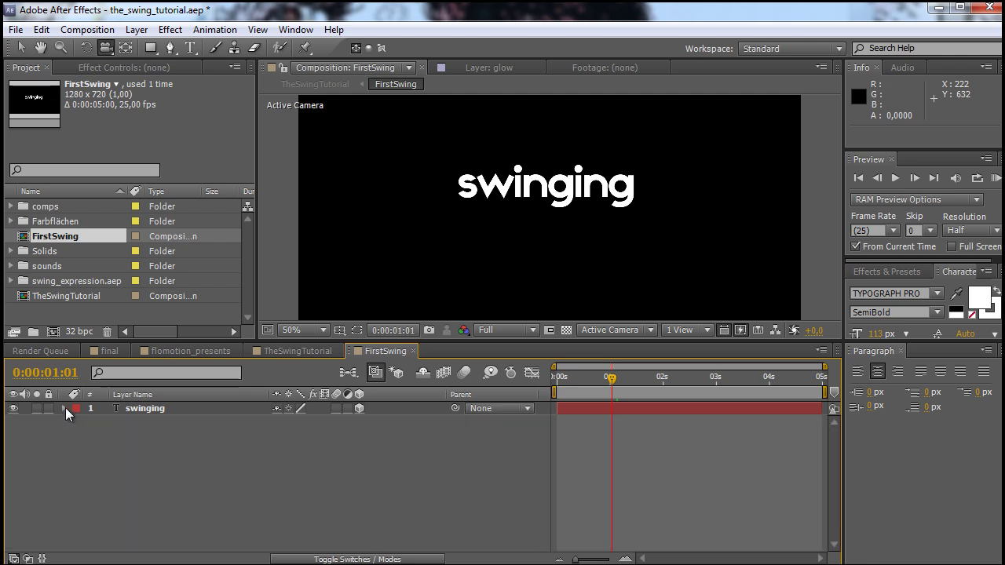
- Undock the FirstSwing timeline as a floating window above the TheSwingTutorial timeline, and shorten it so both are accessible
left_click(313, 350)
left_click(382, 351)
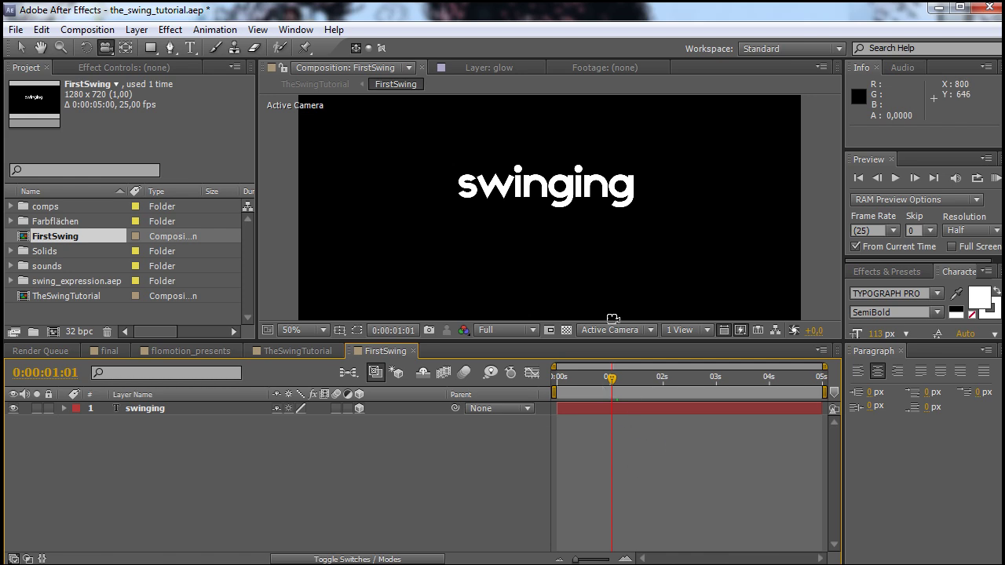
right_click(350, 357)
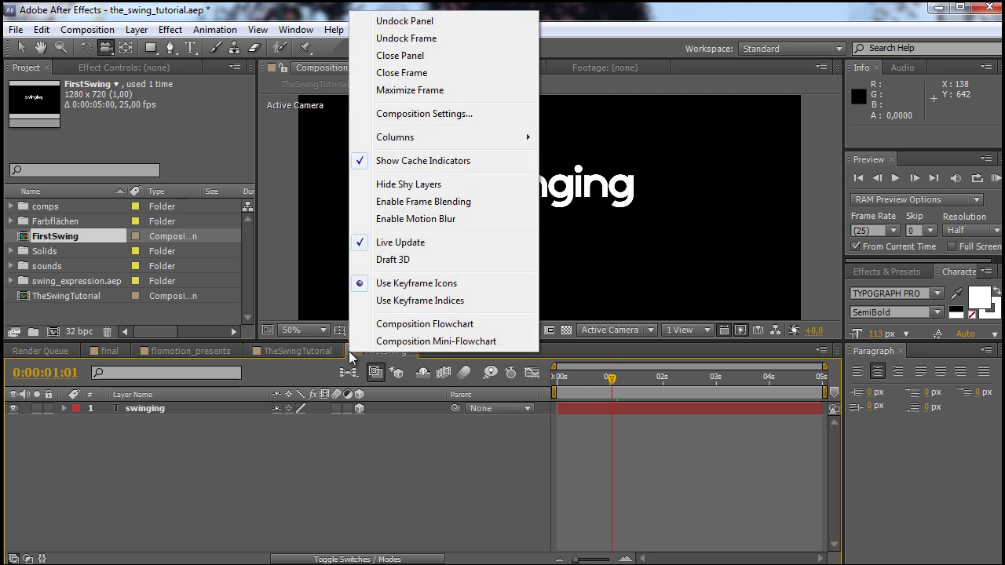
left_click(404, 22)
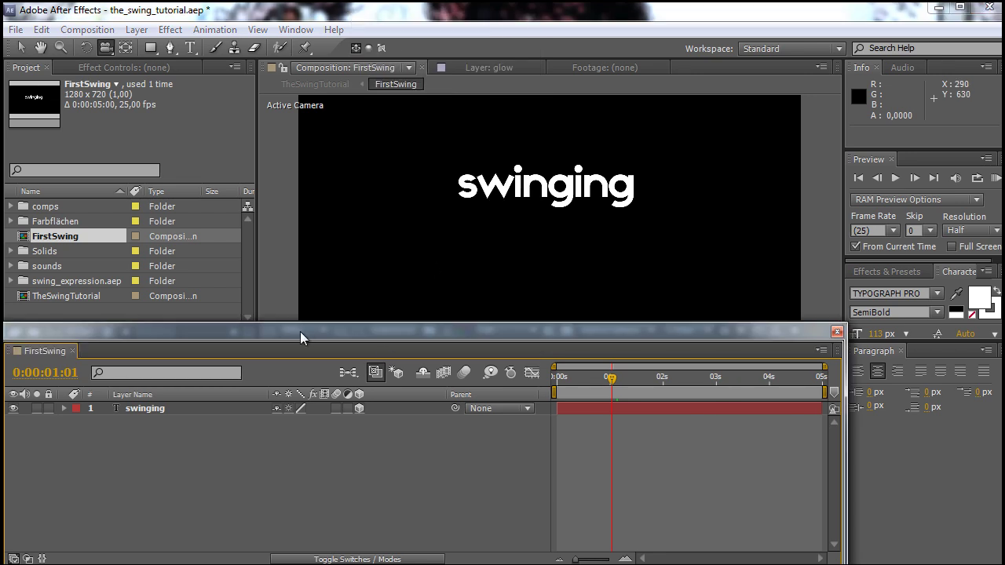
left_click_drag(308, 324, 363, 173)
left_click_drag(271, 271, 270, 293)
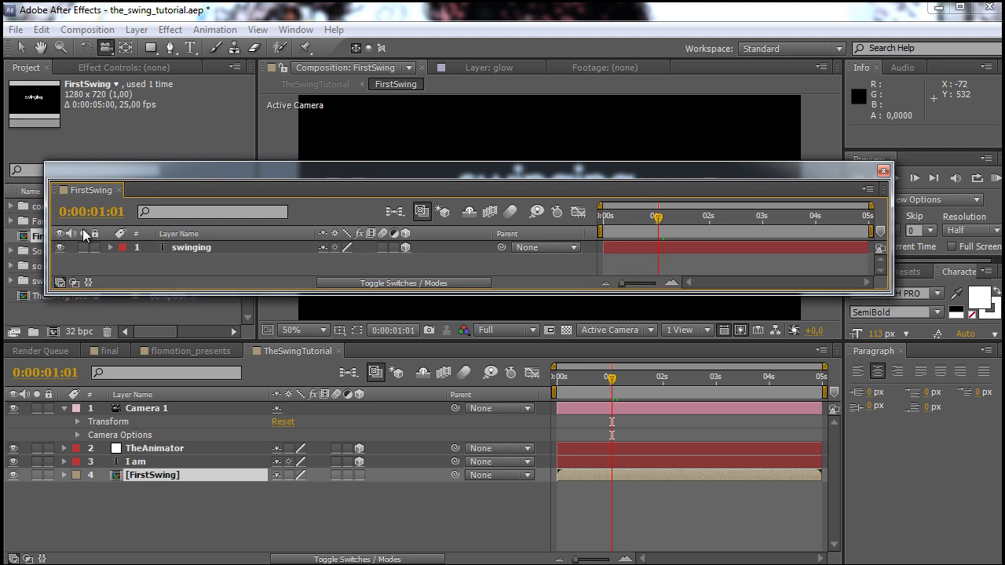
- Relink the X Rotation expression of "swinging" in FirstSwing to TheAnimator's X Rotation in TheSwingTutorial
left_click(109, 248)
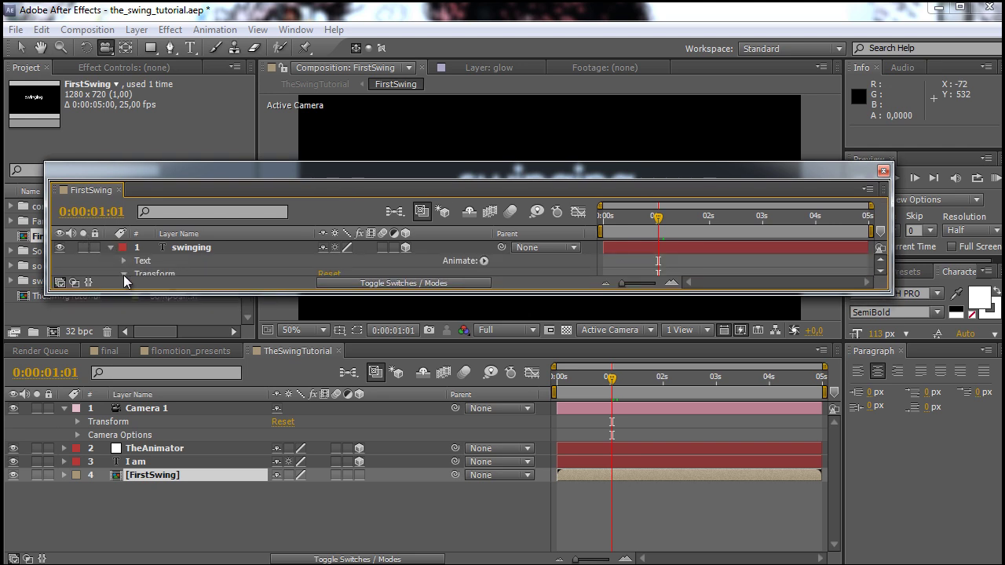
left_click_drag(162, 291, 161, 347)
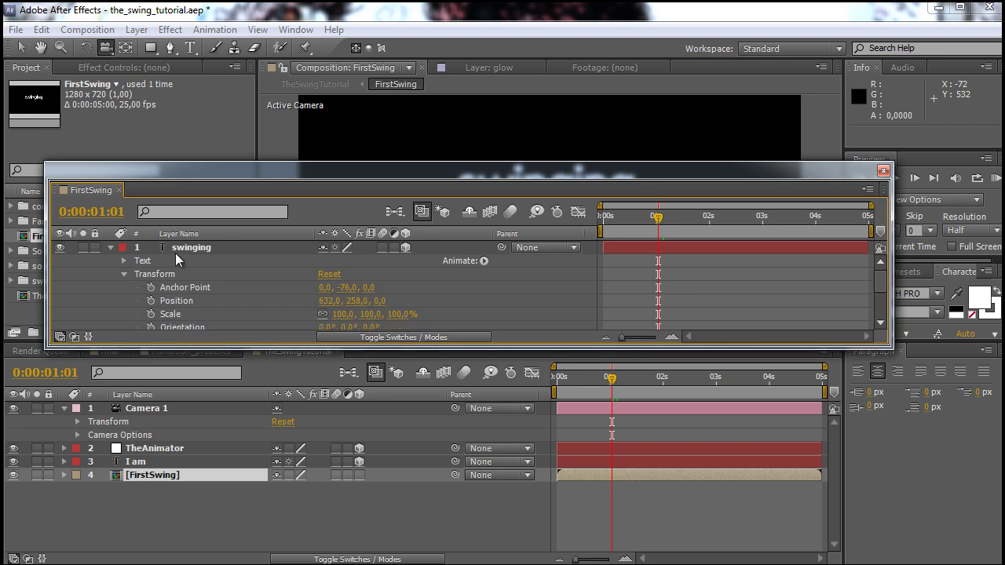
left_click(64, 449)
scroll(71, 457, "down", 1)
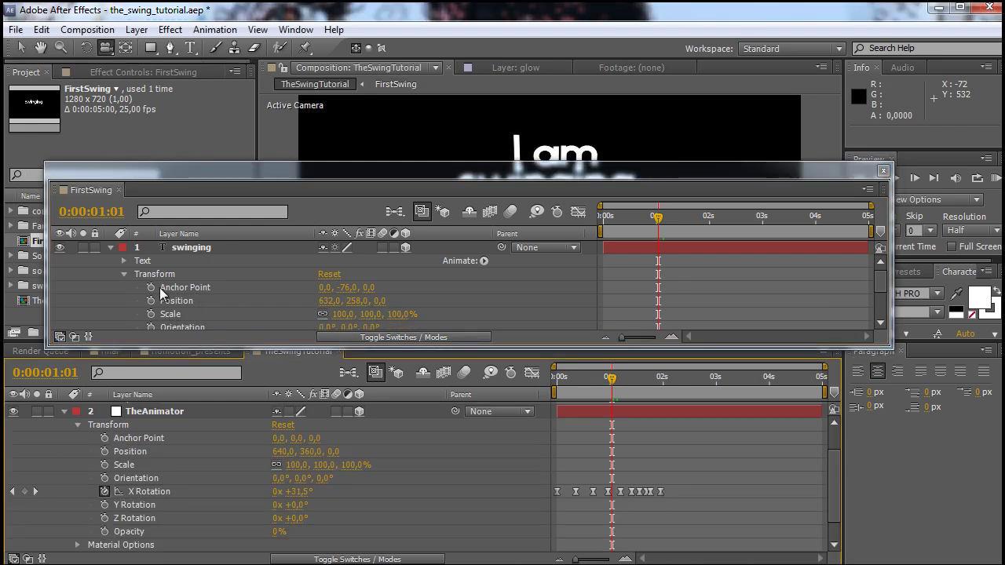
scroll(231, 279, "down", 1)
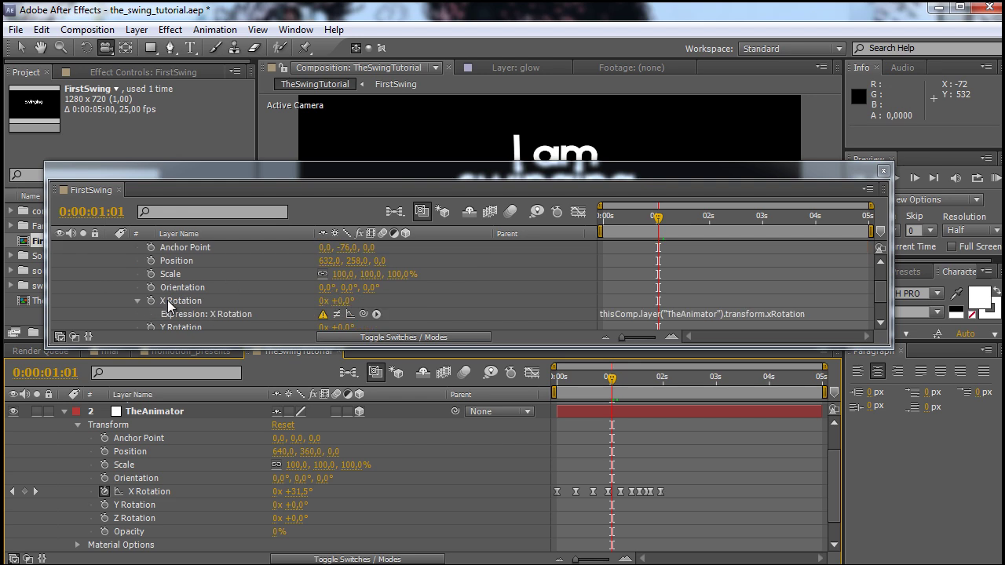
left_click_drag(364, 314, 148, 504)
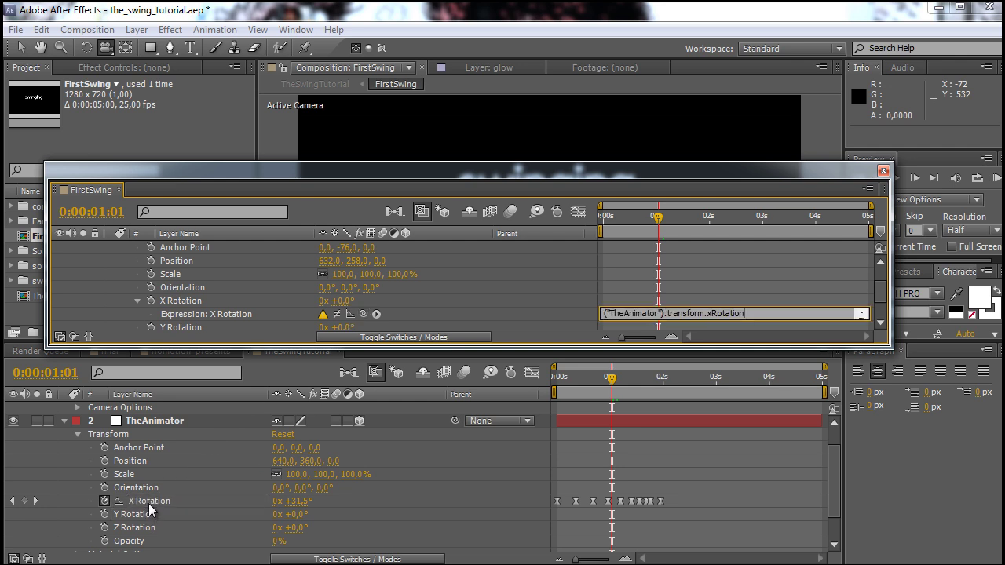
left_click(508, 306)
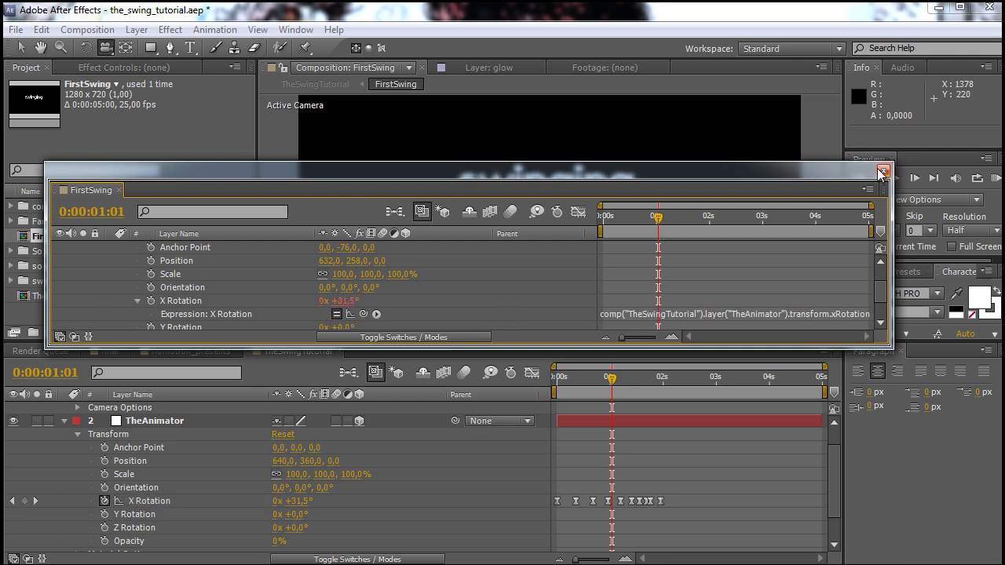
- Dock the FirstSwing timeline back beside TheSwingTutorial, and preview TheSwingTutorial from the beginning
left_click_drag(380, 173, 231, 135)
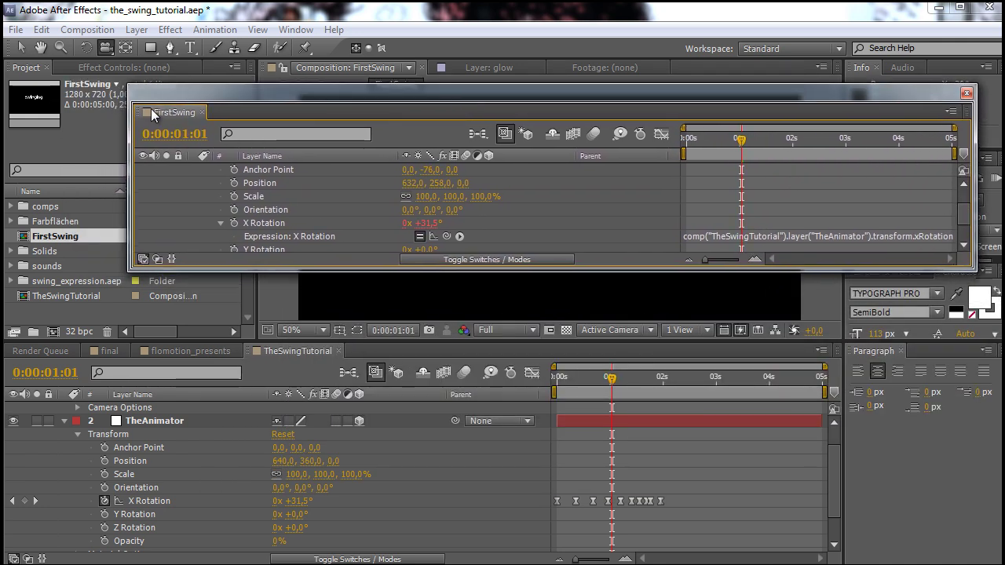
left_click_drag(136, 112, 377, 358)
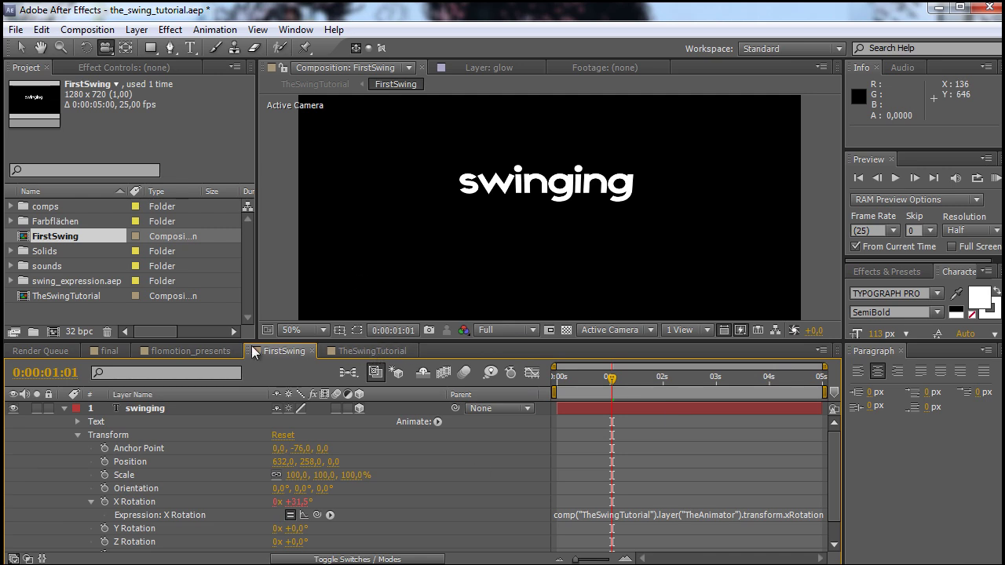
left_click(365, 352)
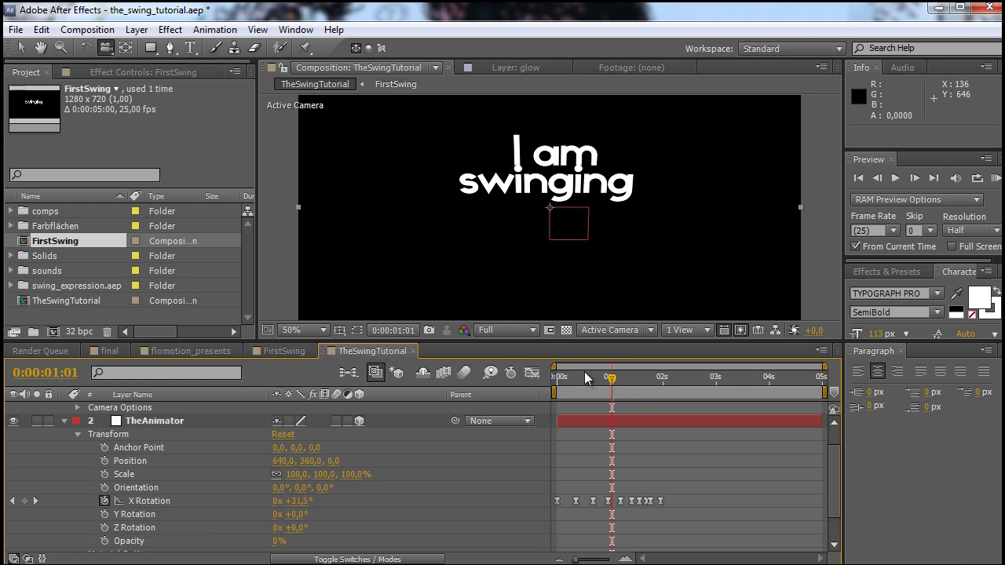
left_click_drag(611, 391, 565, 393)
key("KP_0")
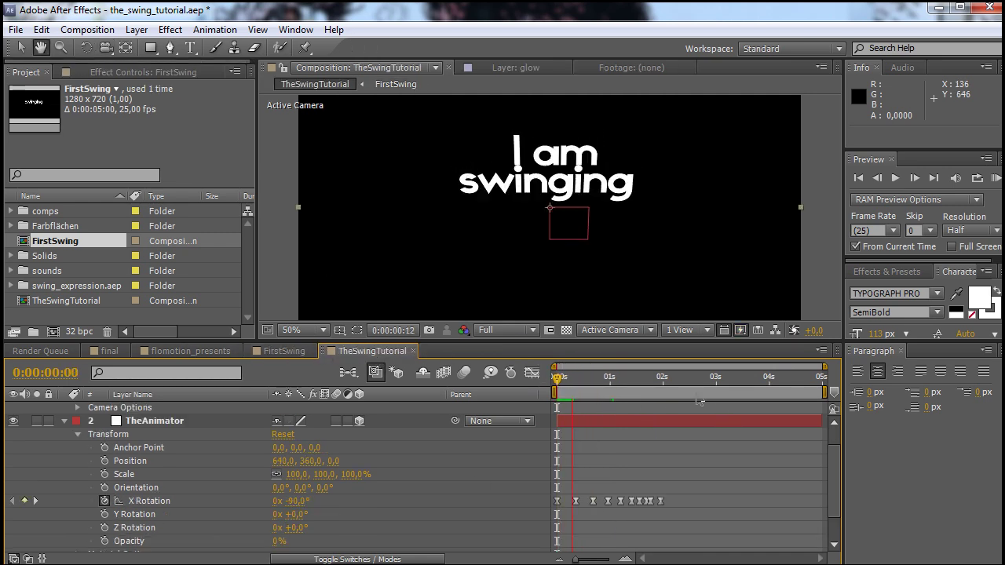
- Make the FirstSwing layer in TheSwingTutorial a 3D layer, and scrub the animation from the start to 0:00:01:16
scroll(480, 461, "up", 2)
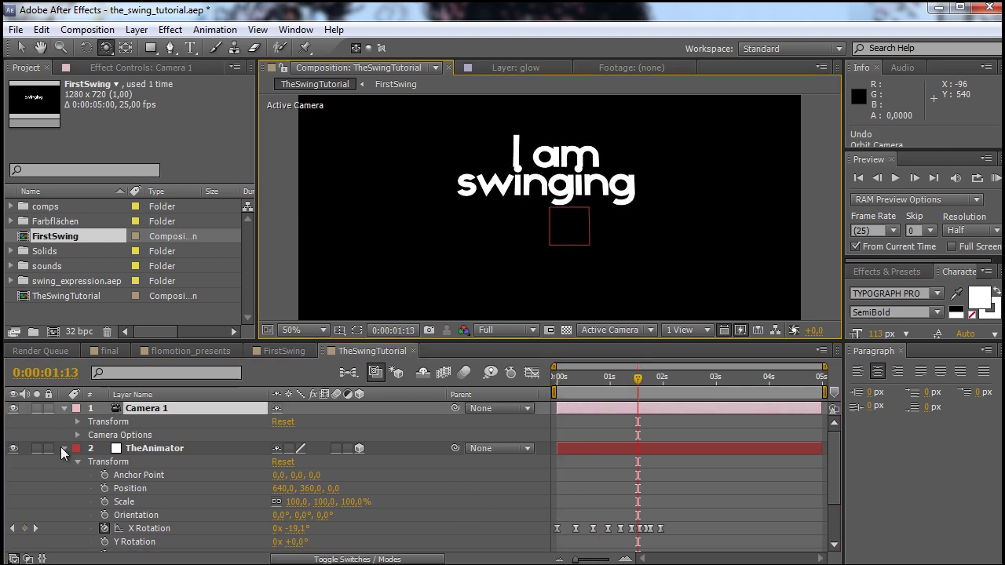
left_click(64, 448)
left_click(142, 476)
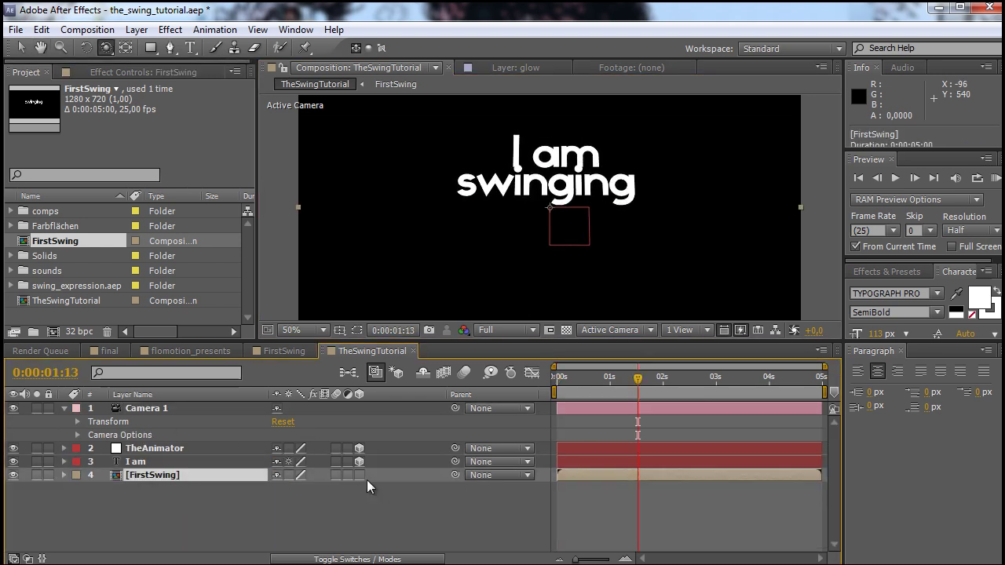
left_click(584, 379)
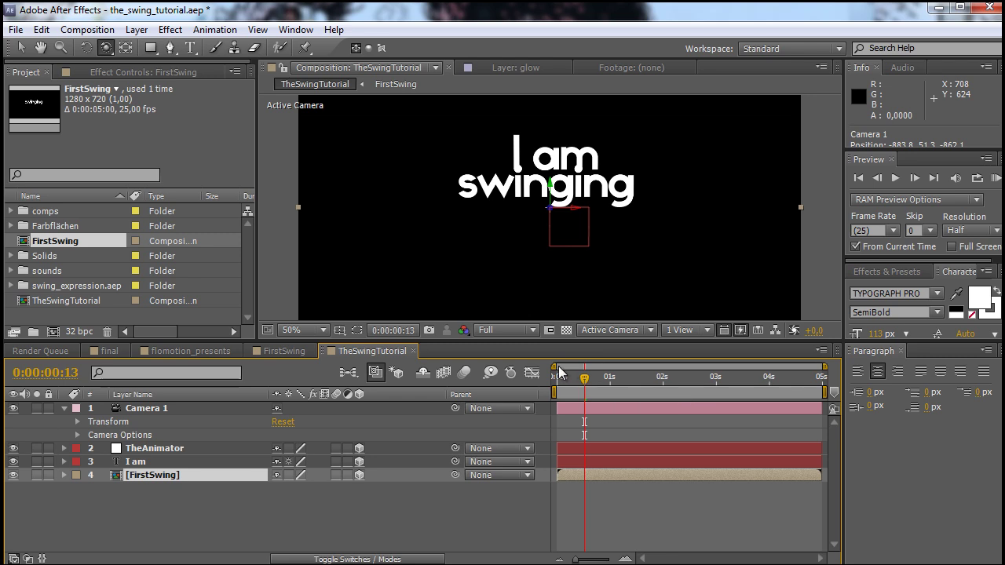
left_click(555, 379)
left_click_drag(621, 384, 644, 389)
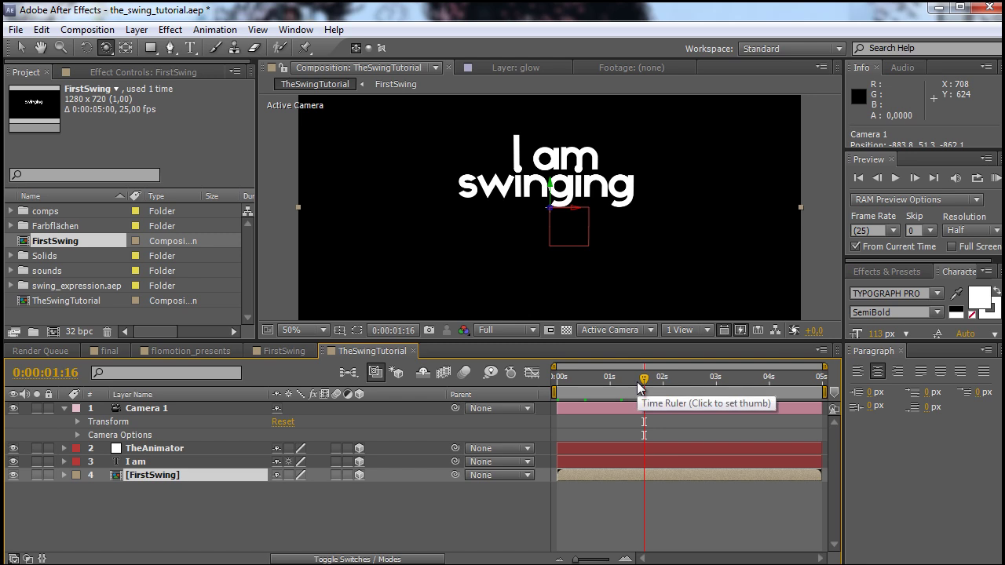
- Move the FirstSwing layer's anchor point about 86 px up to the upper edge of the "swinging" text with the Pan Behind tool
left_click(130, 53)
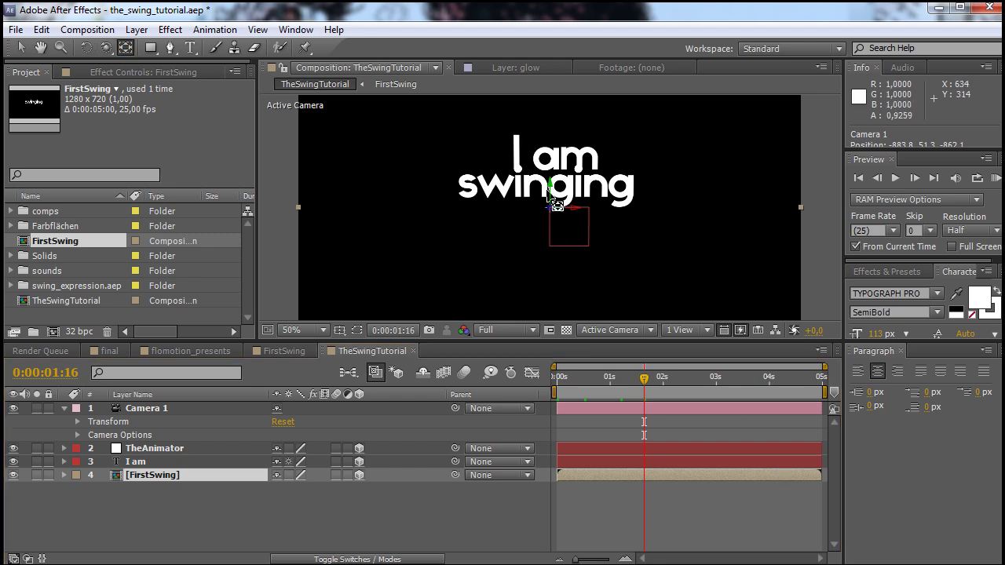
left_click_drag(552, 206, 553, 179)
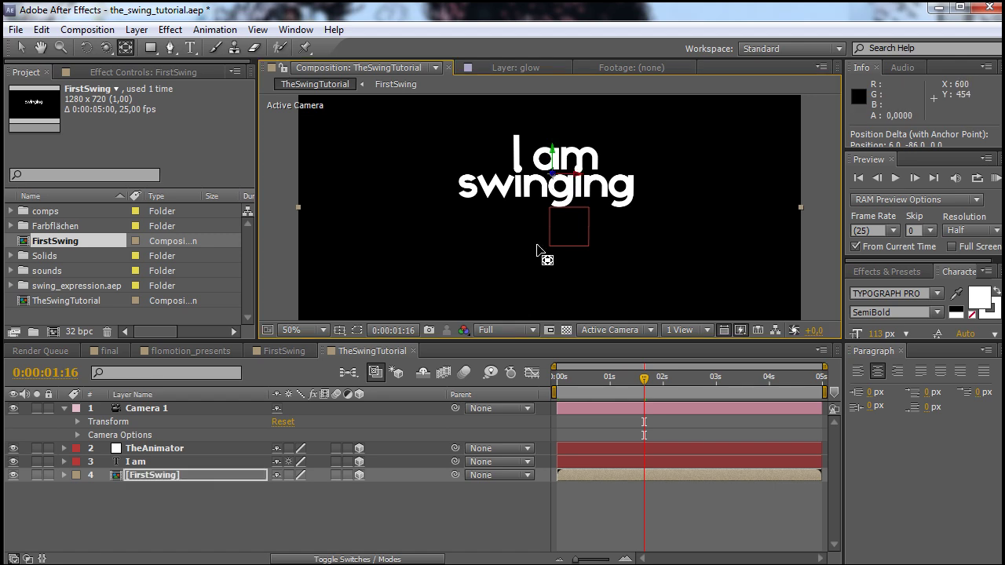
left_click_drag(673, 168, 667, 189)
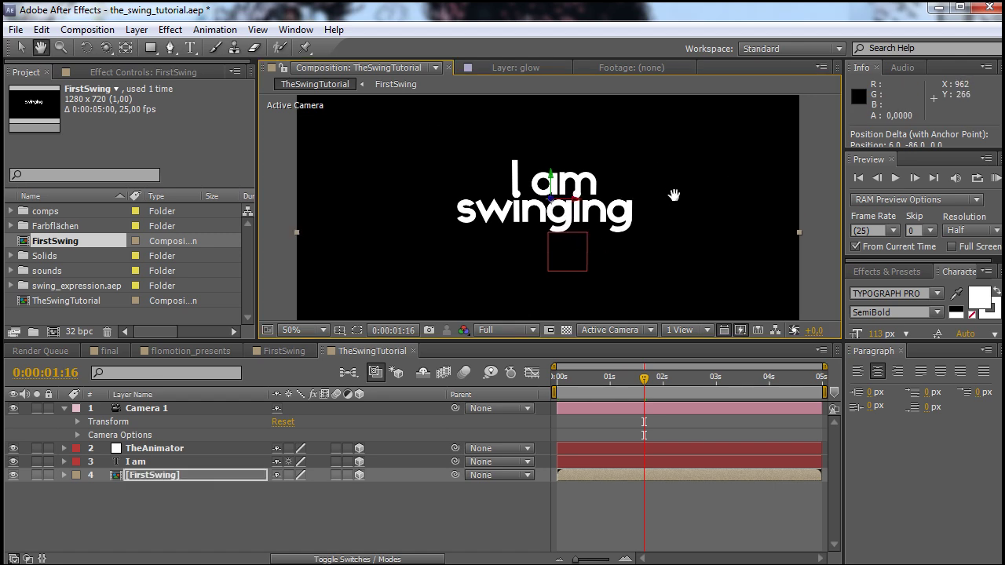
- Show the rulers and place a horizontal guide at 174 through the "I am" layer's anchor point
left_click(143, 463)
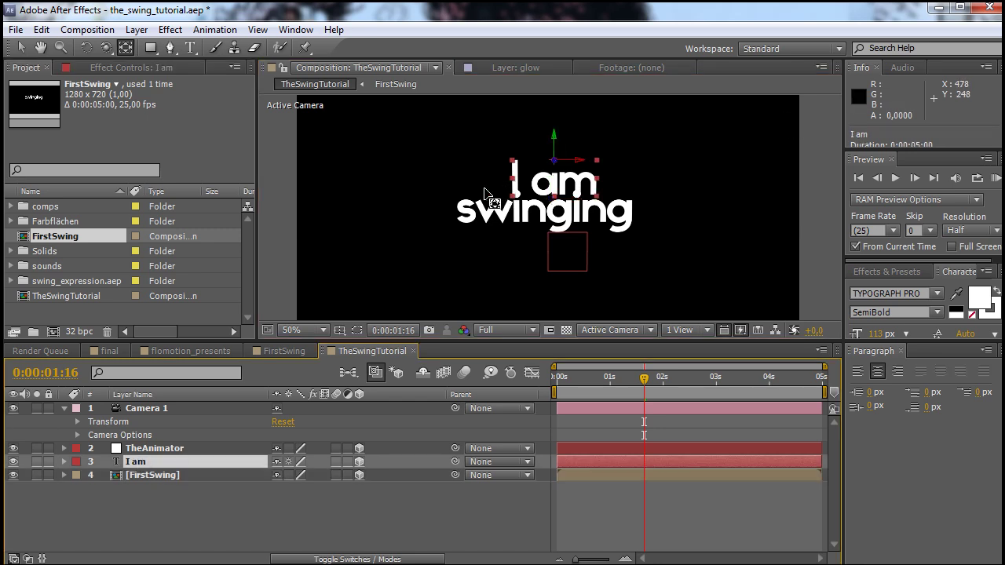
key("ctrl+r")
left_click_drag(487, 101, 479, 166)
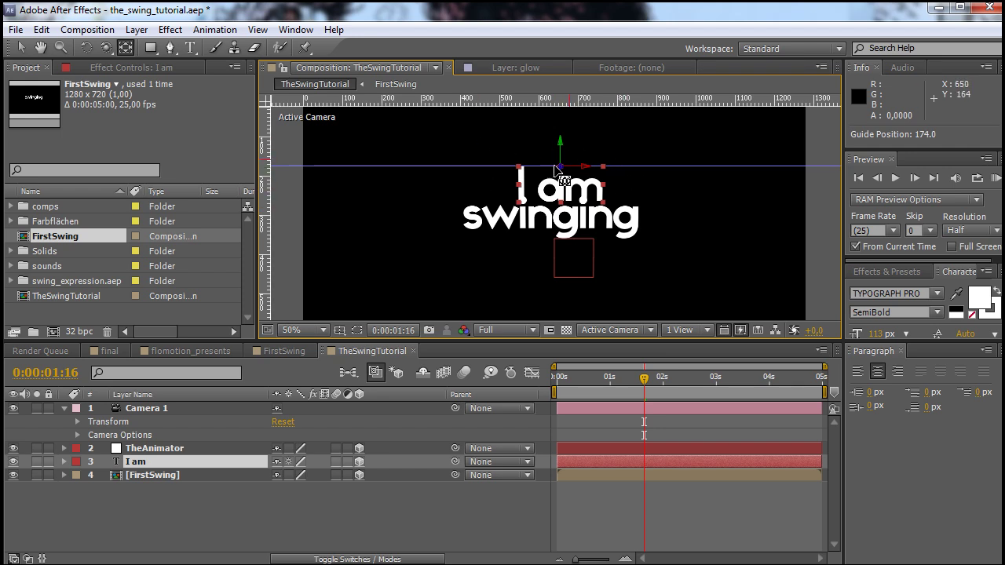
- Move the FirstSwing layer's anchor point up onto the horizontal guide at 174 with the Pan Behind tool
left_click(207, 485)
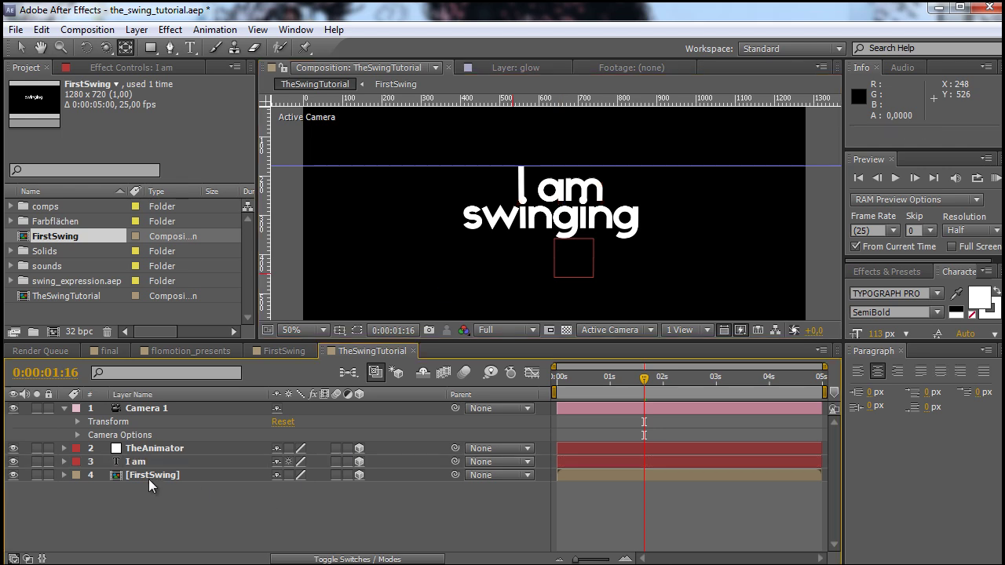
left_click(148, 477)
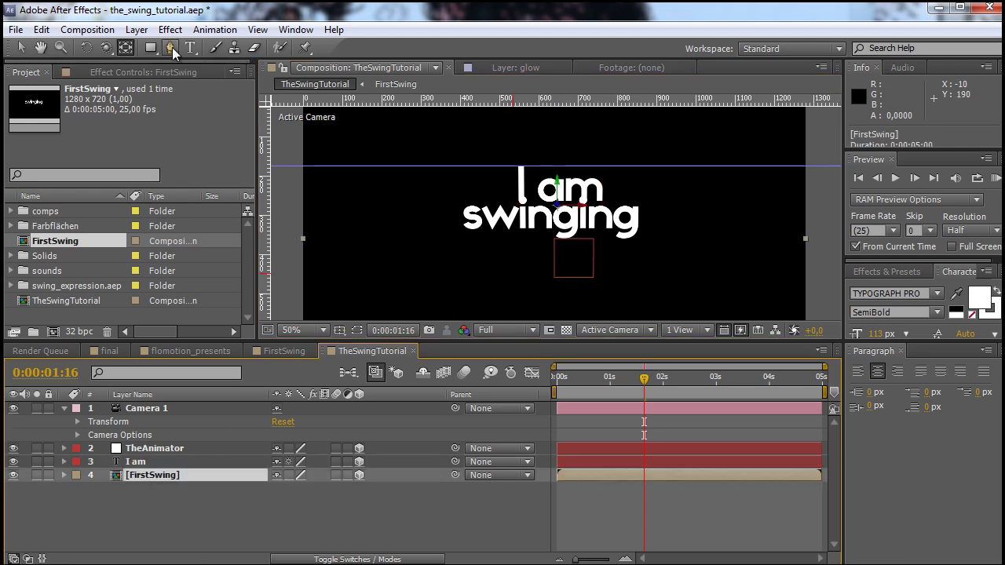
left_click_drag(561, 197, 574, 171)
left_click(236, 546)
- Add an expression to the FirstSwing layer's X Rotation that links it to TheAnimator's X Rotation
left_click(95, 479)
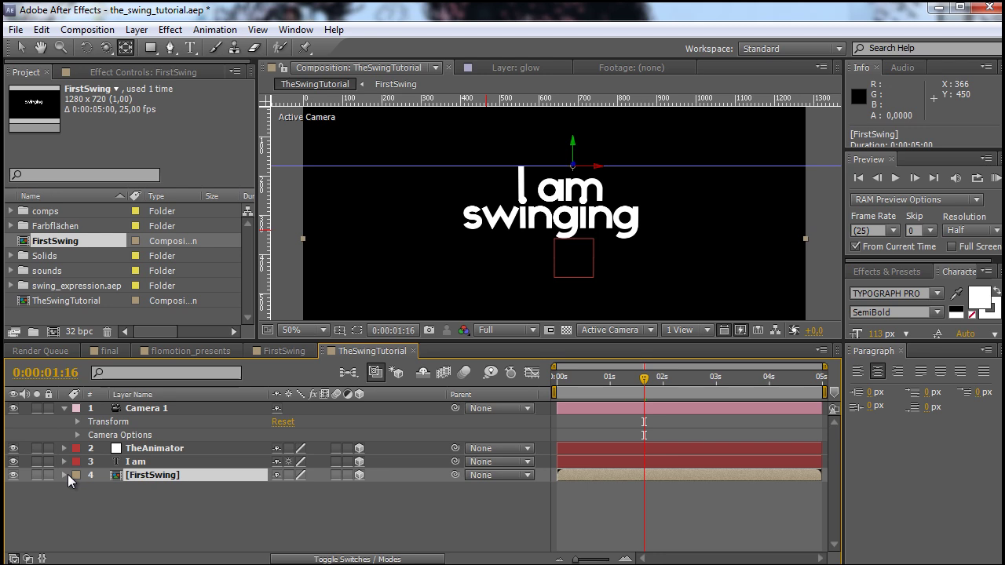
key("r")
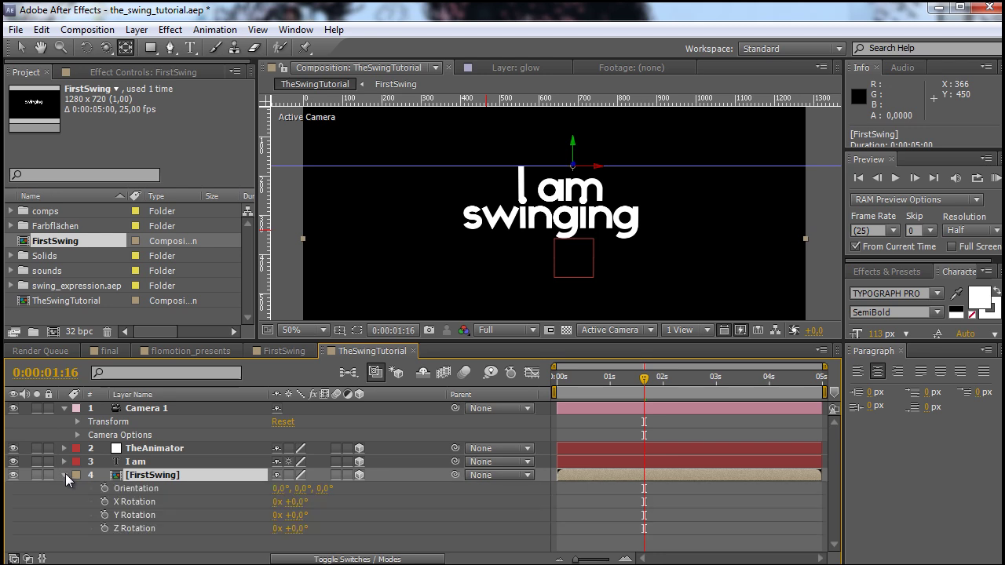
left_click(104, 502, "alt")
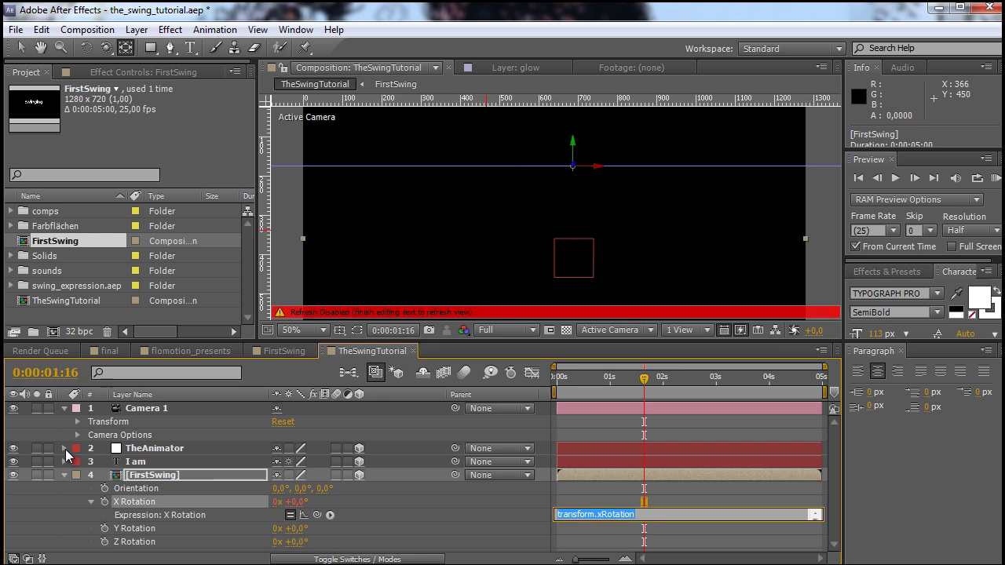
left_click(65, 448)
scroll(118, 428, "down", 3)
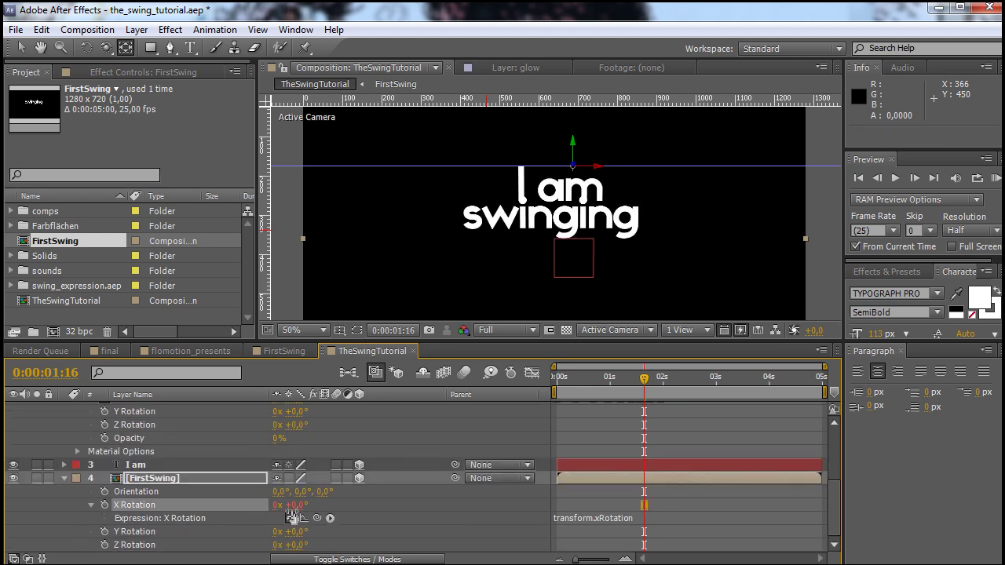
left_click_drag(316, 518, 141, 436)
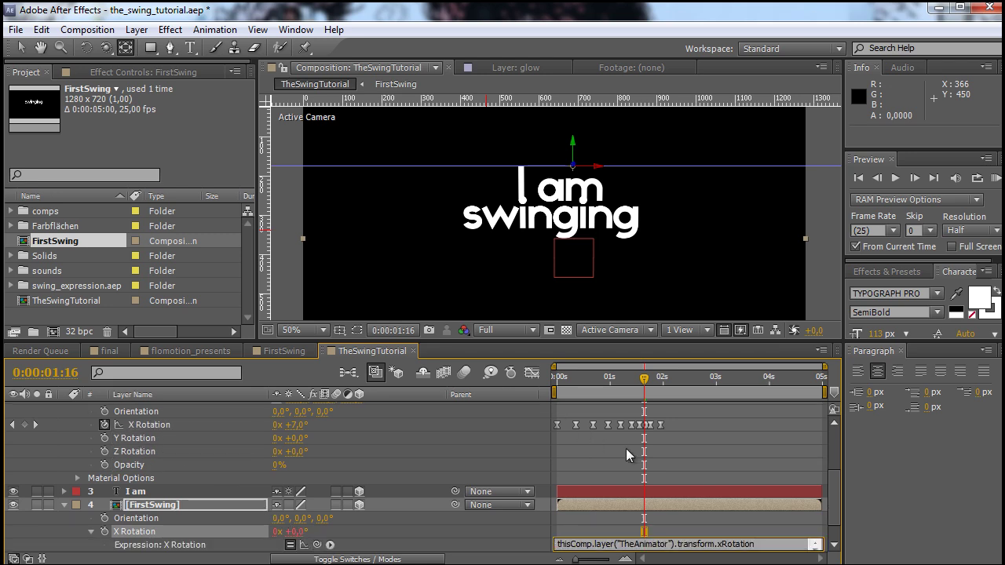
- Scrub the linked swing back to 0:00:01:06, and remove the horizontal guide from the composition view
left_click_drag(644, 382, 614, 413)
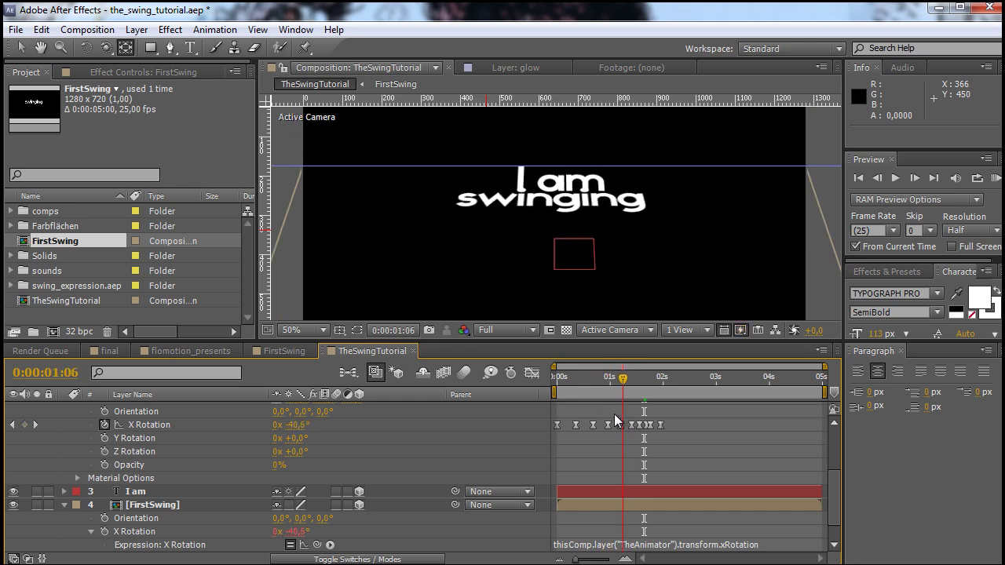
key("v")
left_click_drag(491, 167, 632, 460)
- Orbit Camera 1 around the text and scrub to 0:00:00:20 to examine the swing from the side and the front
scroll(100, 496, "up", 3)
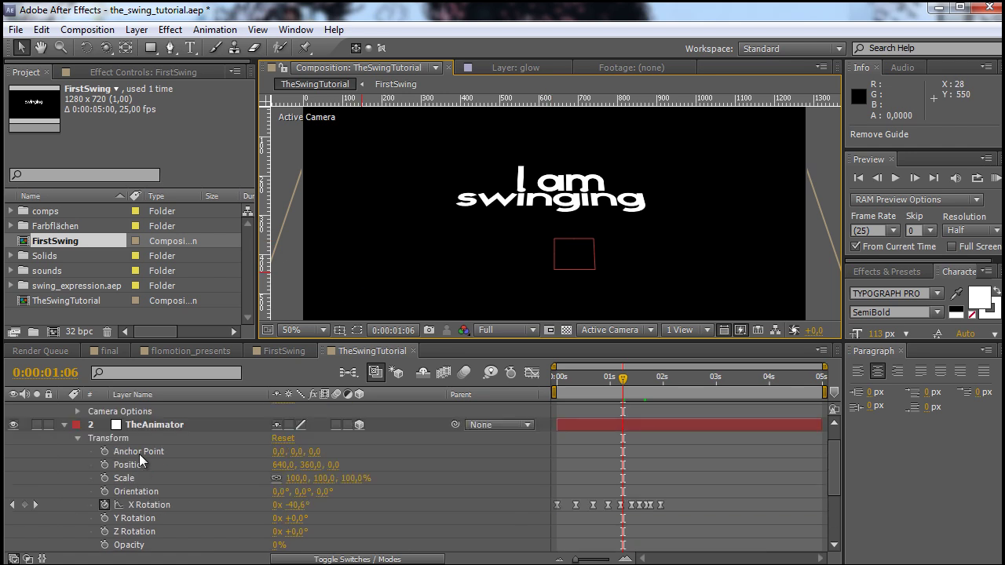
scroll(188, 502, "up", 1)
left_click(167, 409)
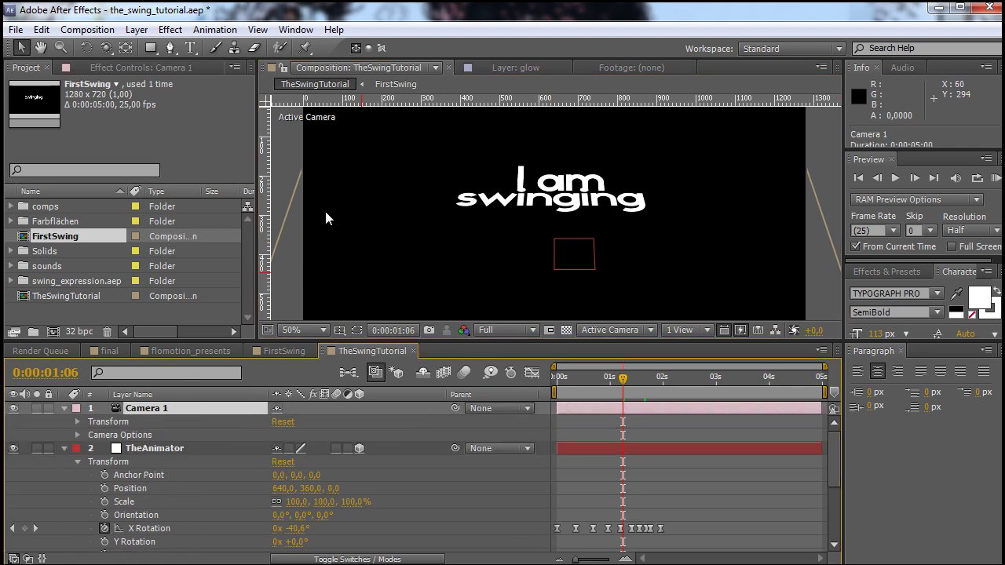
key("c")
left_click_drag(411, 215, 620, 374)
left_click_drag(546, 245, 505, 243)
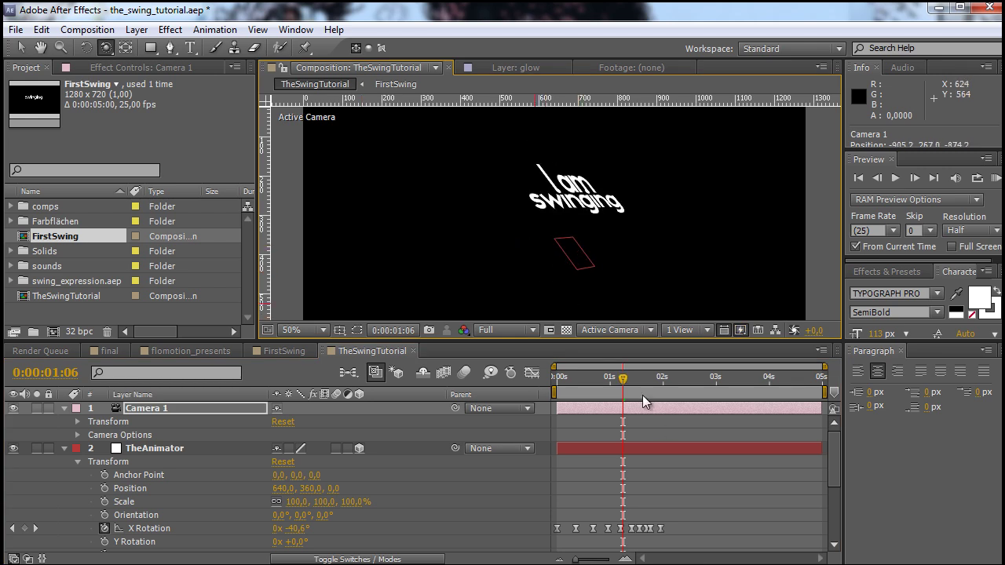
left_click_drag(620, 385, 594, 400)
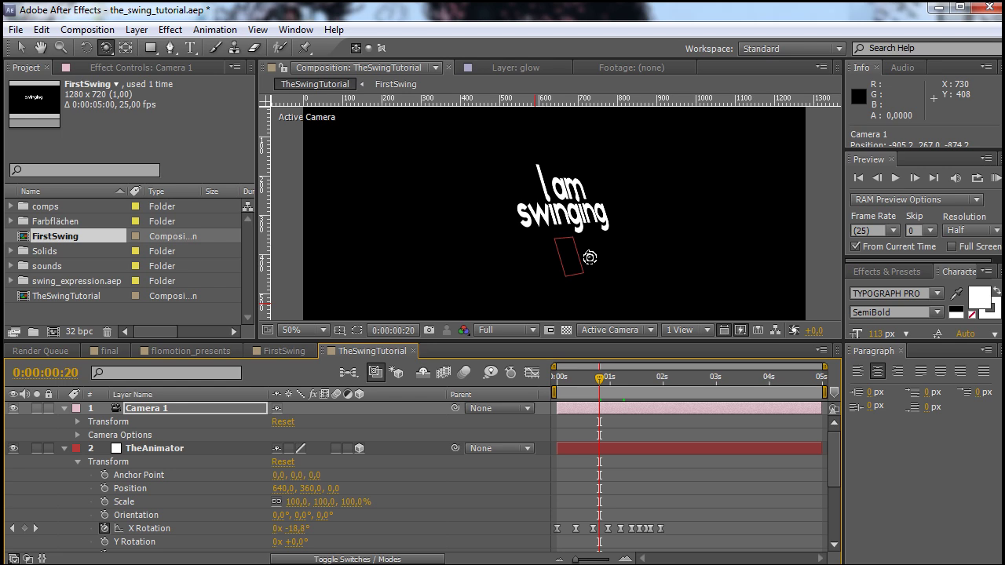
left_click_drag(592, 262, 532, 262)
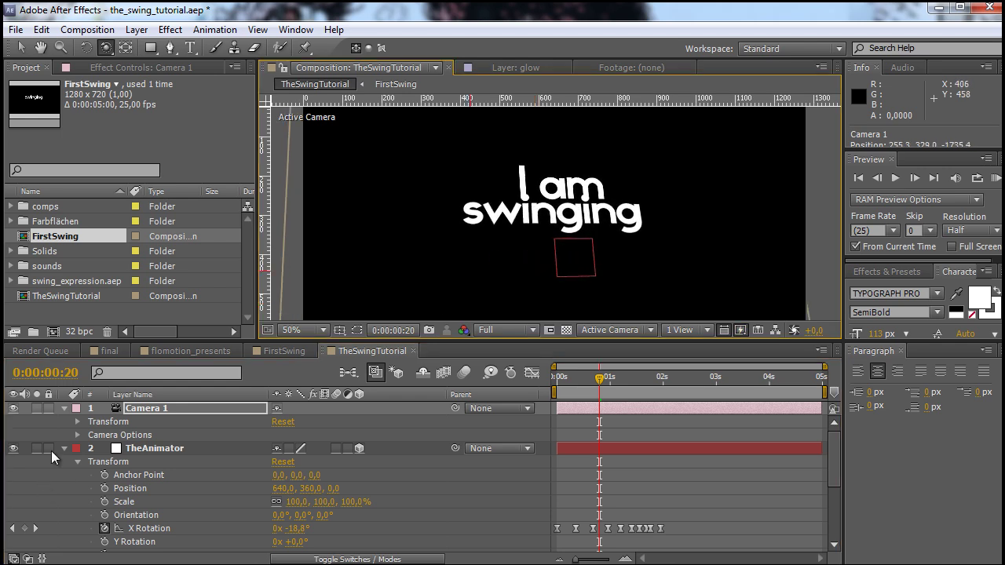
- Collapse the open properties of the Camera 1, TheAnimator and FirstSwing layers
left_click(63, 408)
left_click(63, 422)
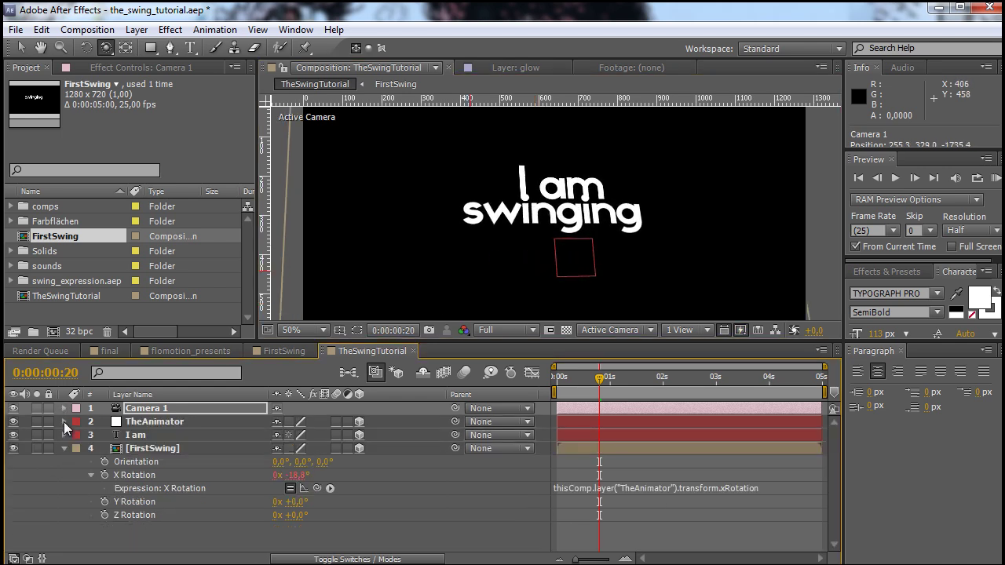
left_click(64, 448)
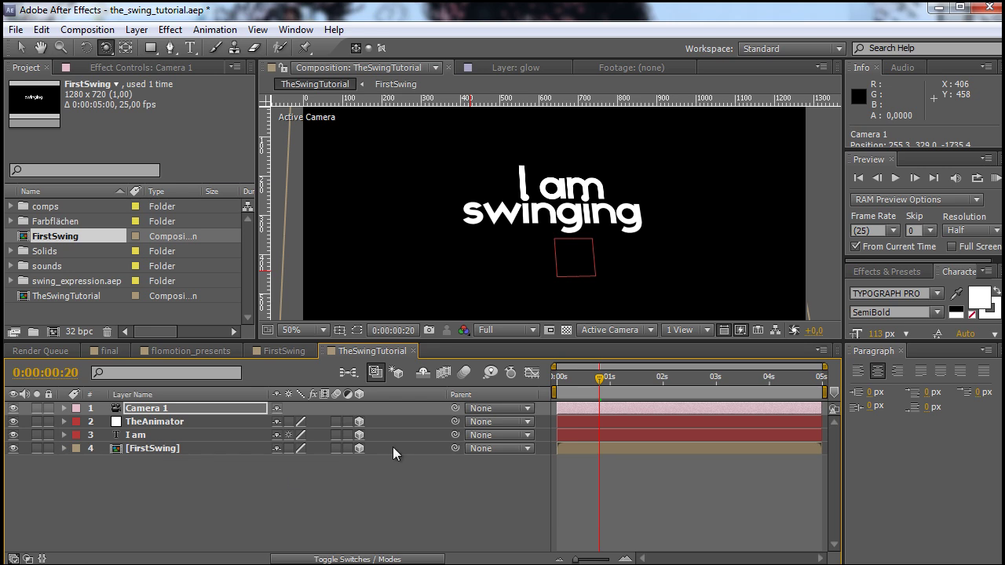
- Check the FirstSwing composition, and turn on Collapse Transformations for the FirstSwing layer in TheSwingTutorial
left_click(141, 453)
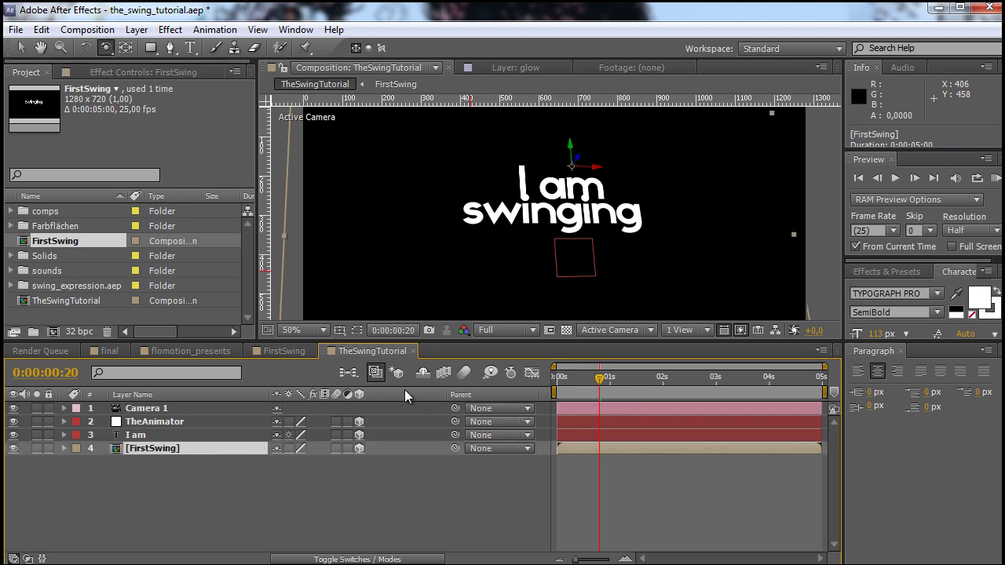
left_click(281, 352)
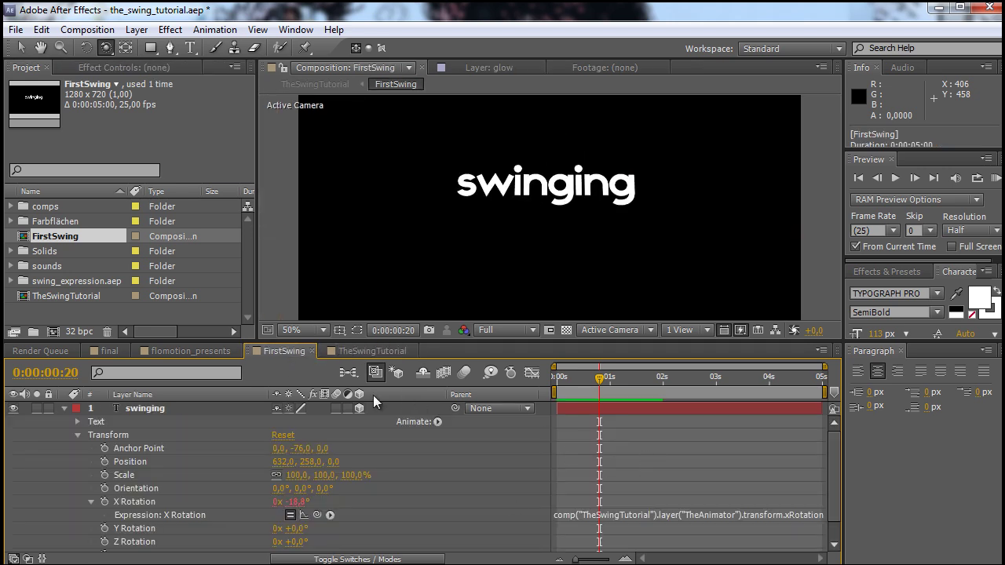
left_click(363, 350)
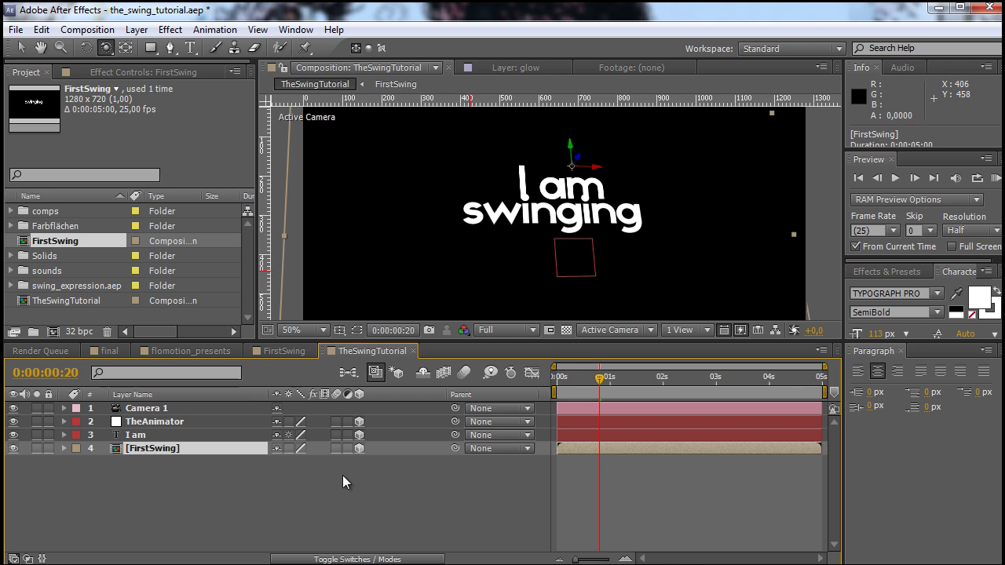
left_click(288, 449)
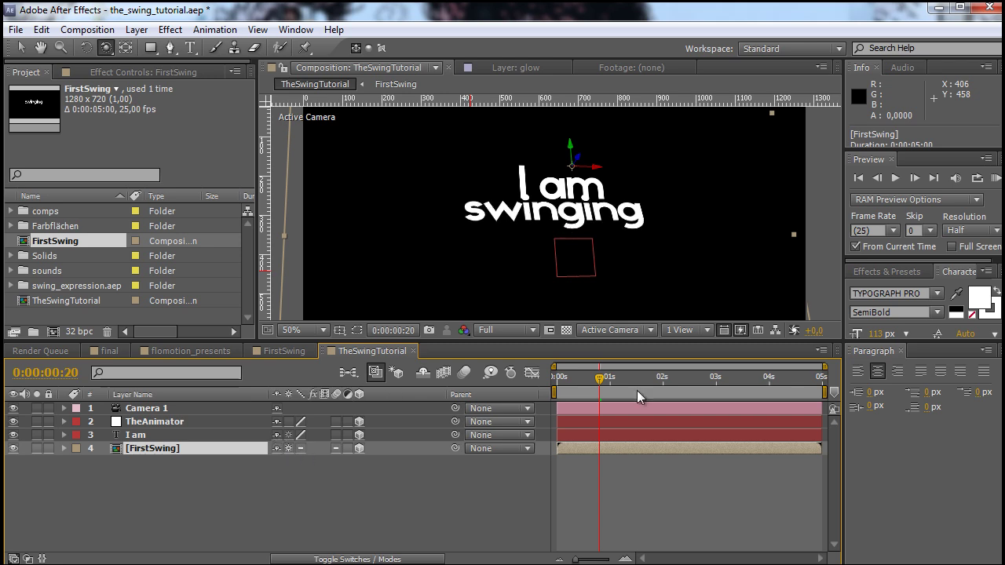
- Scrub to 0:00:00:21 and orbit Camera 1 to an angled view at about -821, 500, -1004
left_click_drag(499, 253, 588, 247)
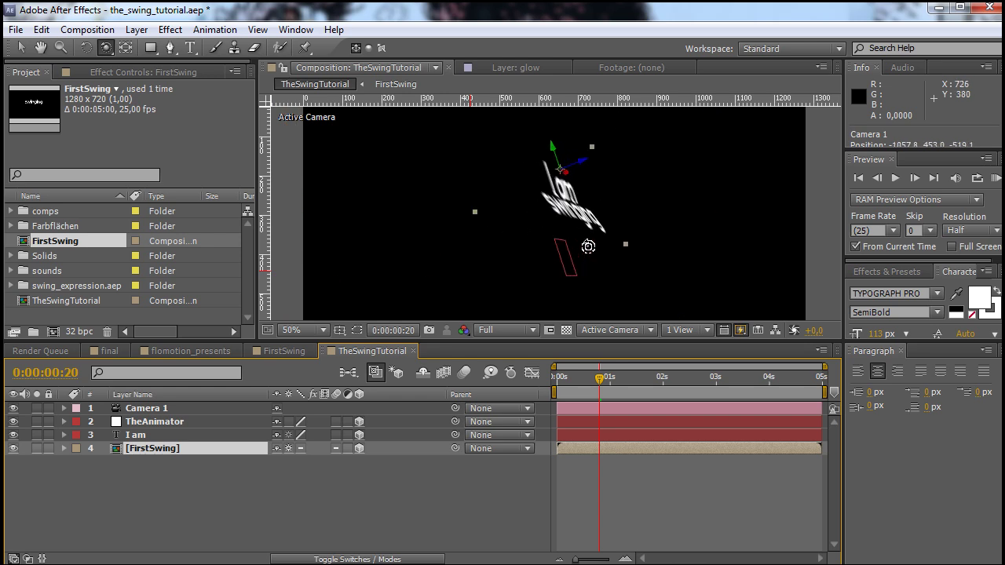
left_click_drag(599, 385, 600, 409)
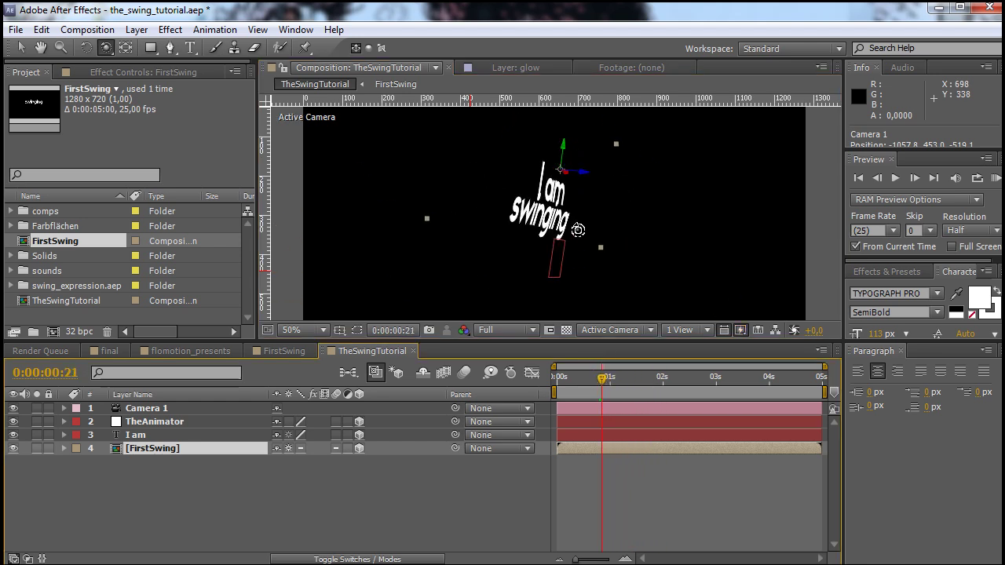
left_click_drag(620, 235, 592, 229)
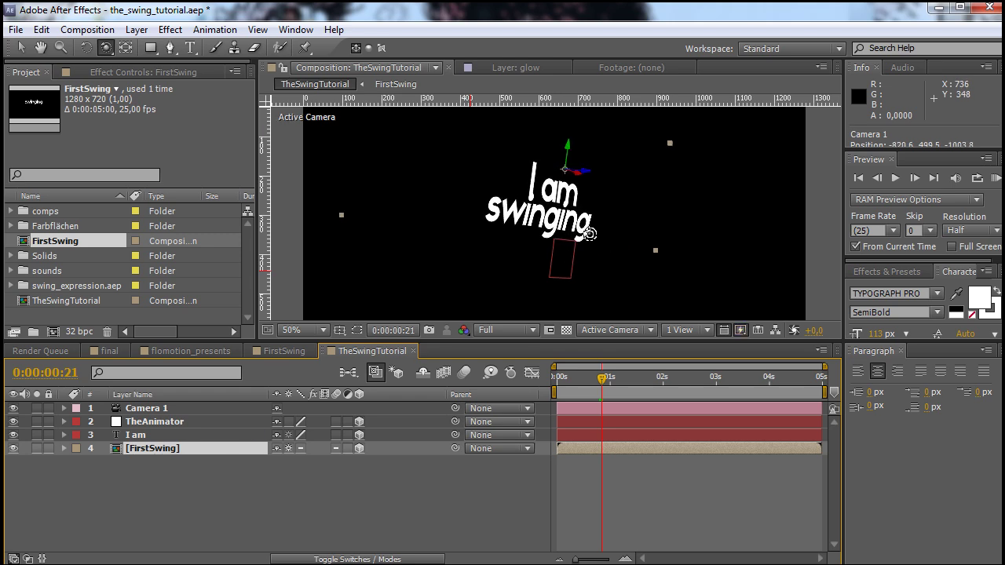
- Enable motion blur for the "I am" layer and the composition, and for the "swinging" layer inside FirstSwing
left_click(336, 435)
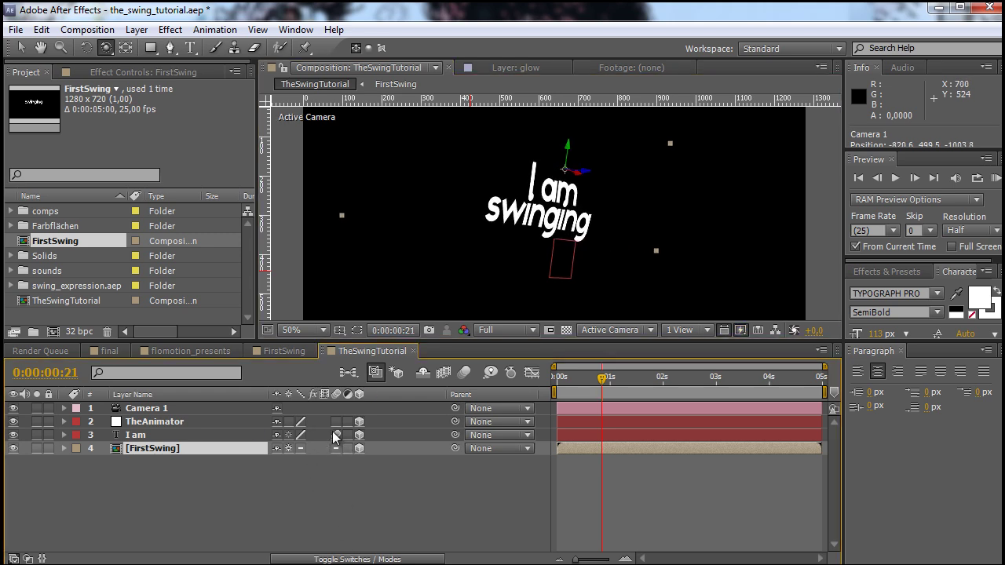
left_click(464, 375)
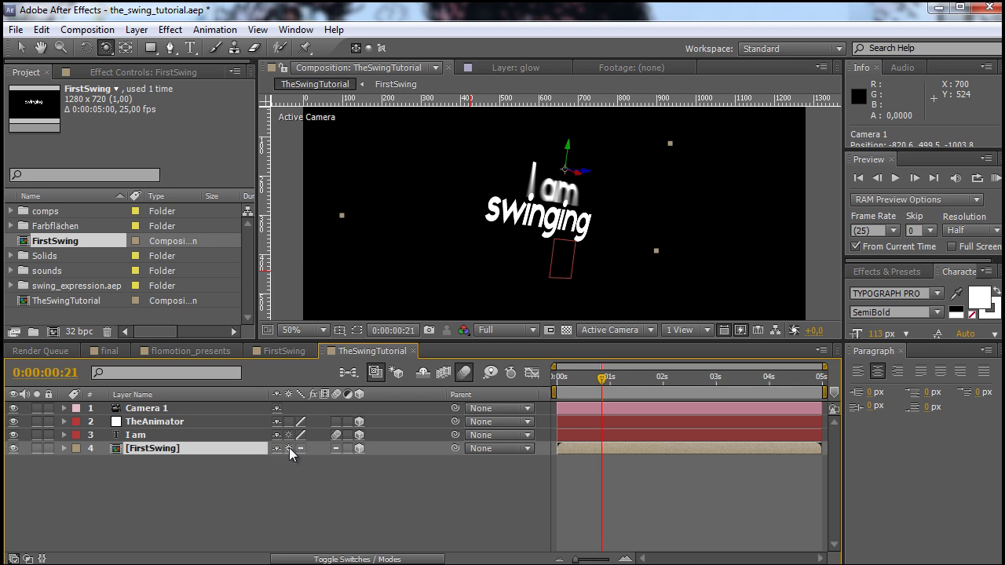
left_click(284, 351)
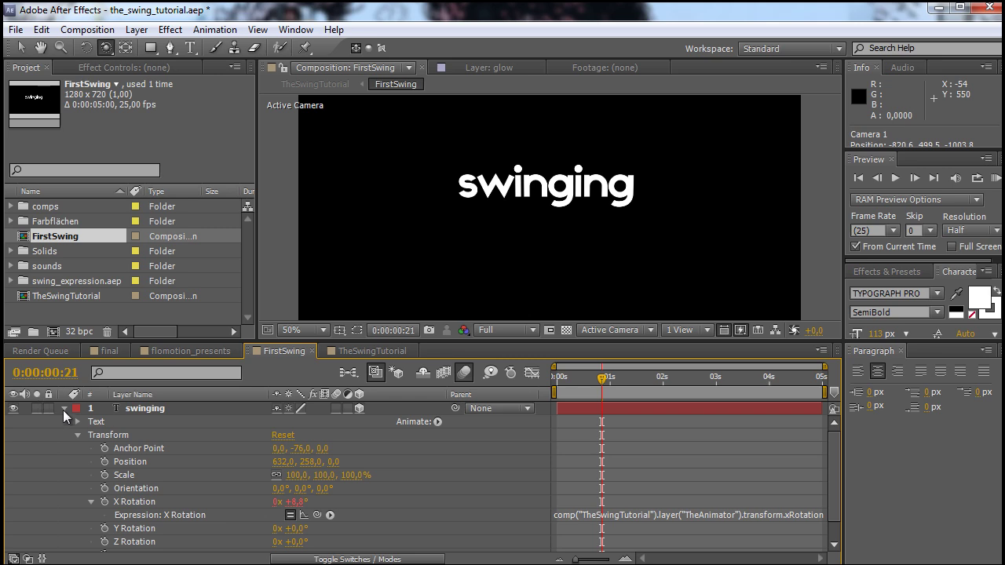
left_click(64, 408)
left_click(336, 408)
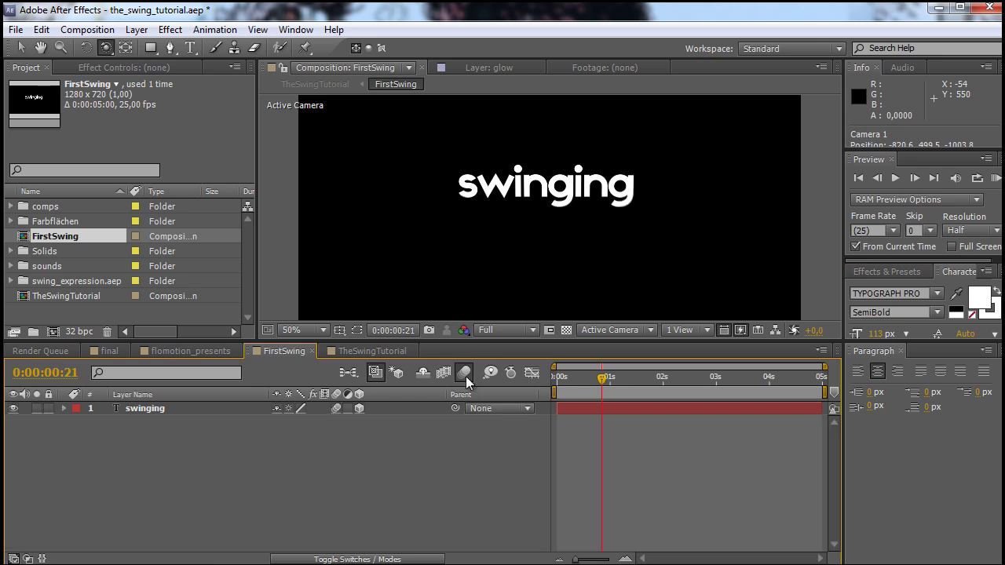
left_click(374, 351)
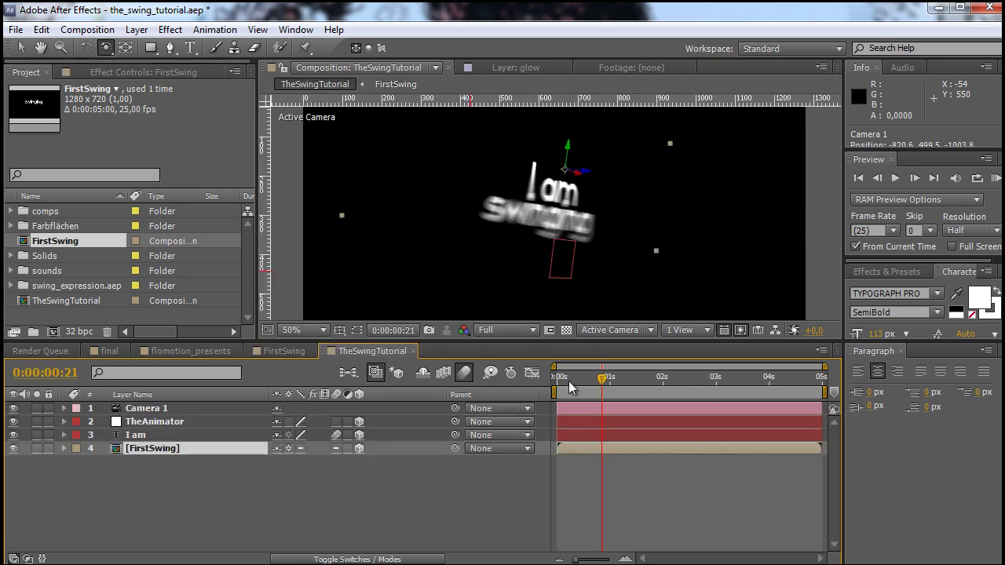
- Play a RAM preview of TheSwingTutorial from 0:00:00:00, and stop it at 0:00:02:14
left_click_drag(570, 387, 554, 380)
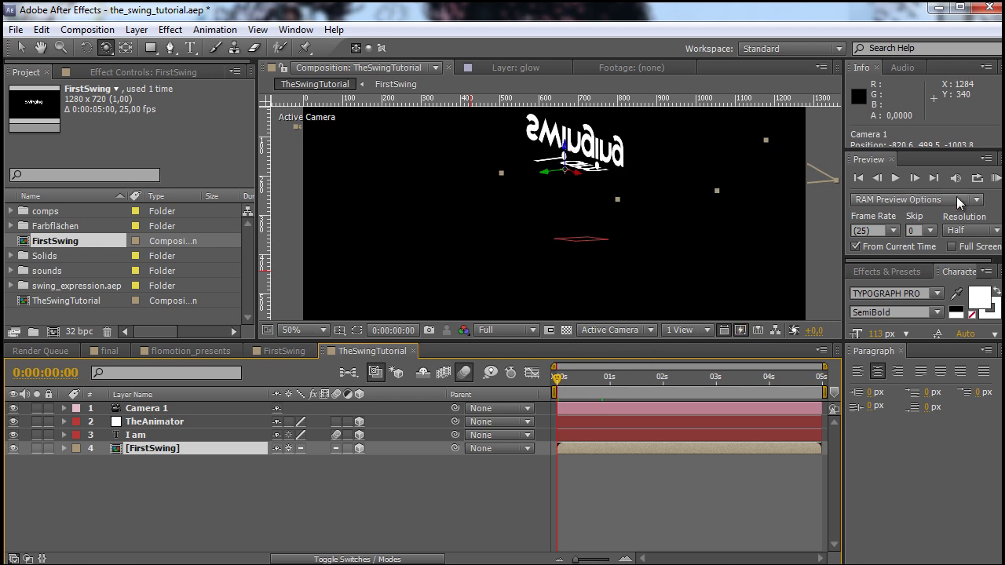
left_click(995, 179)
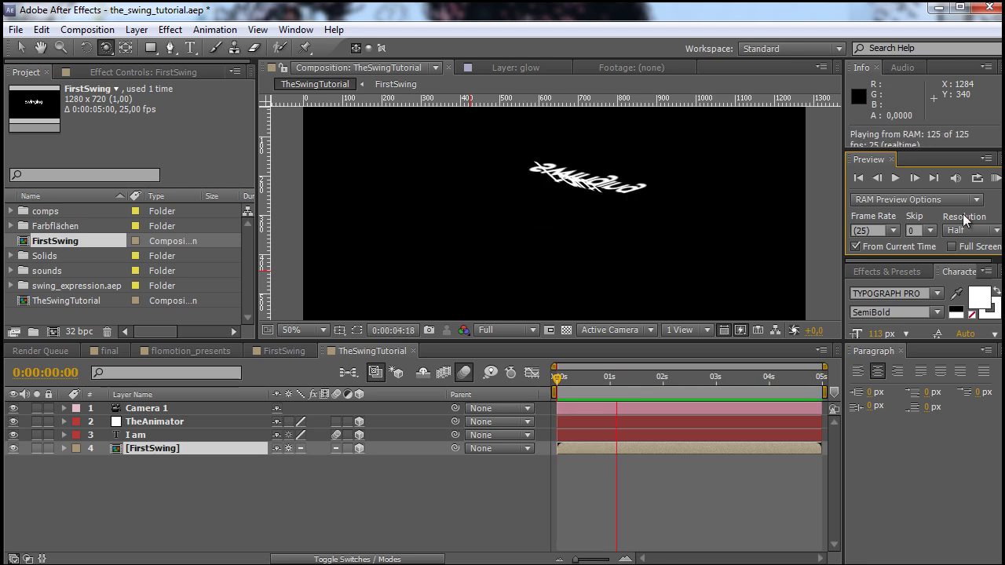
left_click(591, 498)
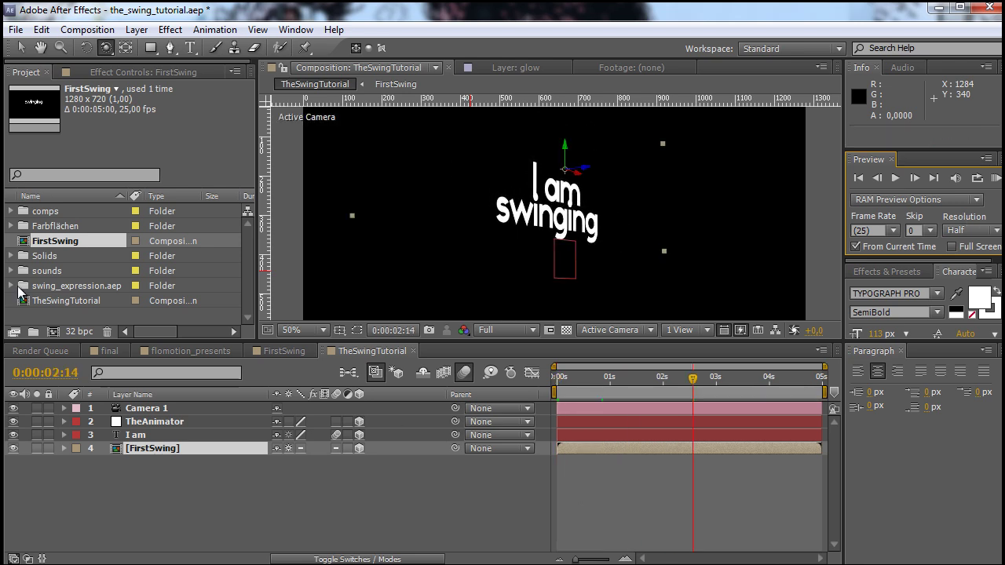
- Shift all of TheAnimator's X Rotation keyframes so that the first one sits at 0:00:01:00
left_click(124, 408)
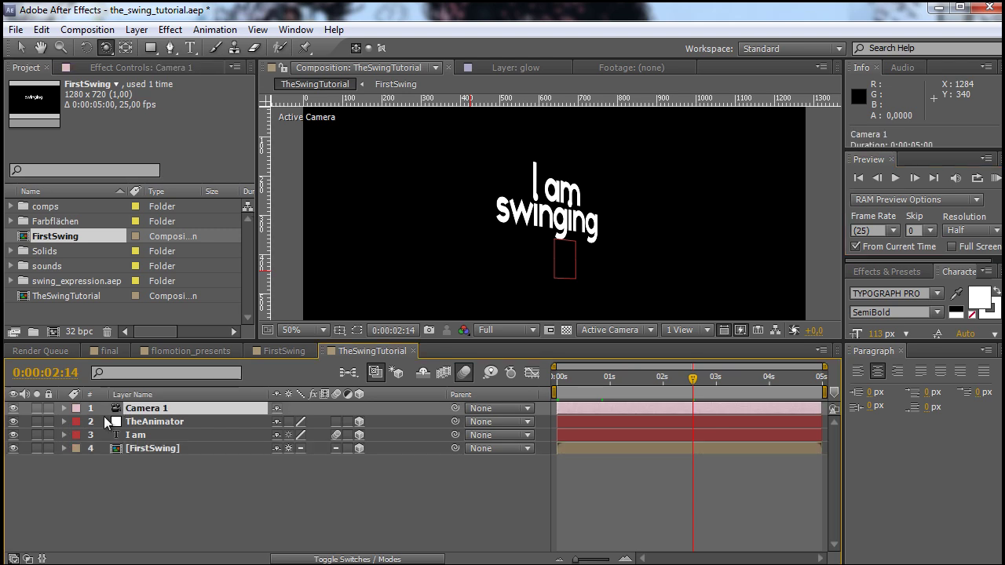
left_click(159, 421)
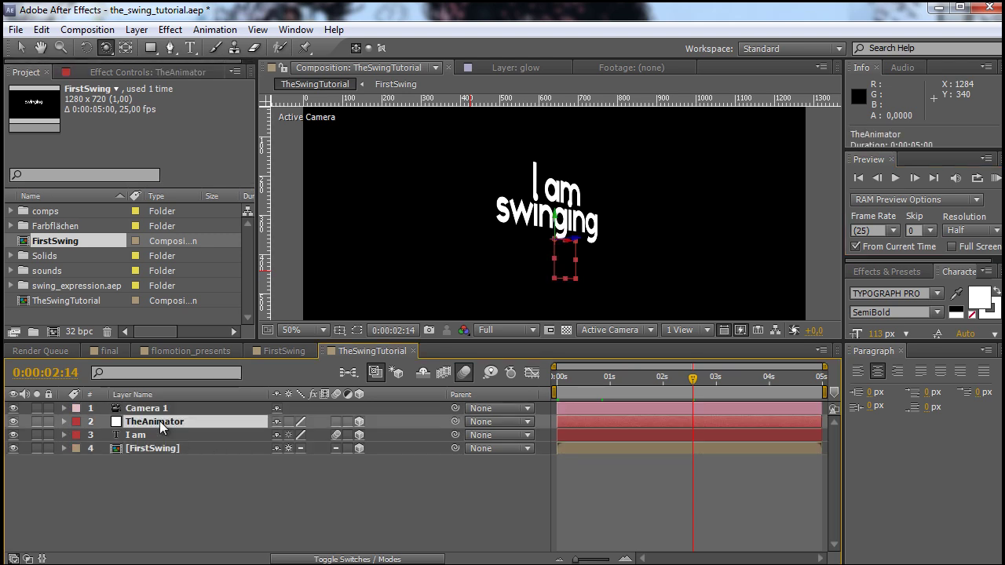
left_click(64, 422)
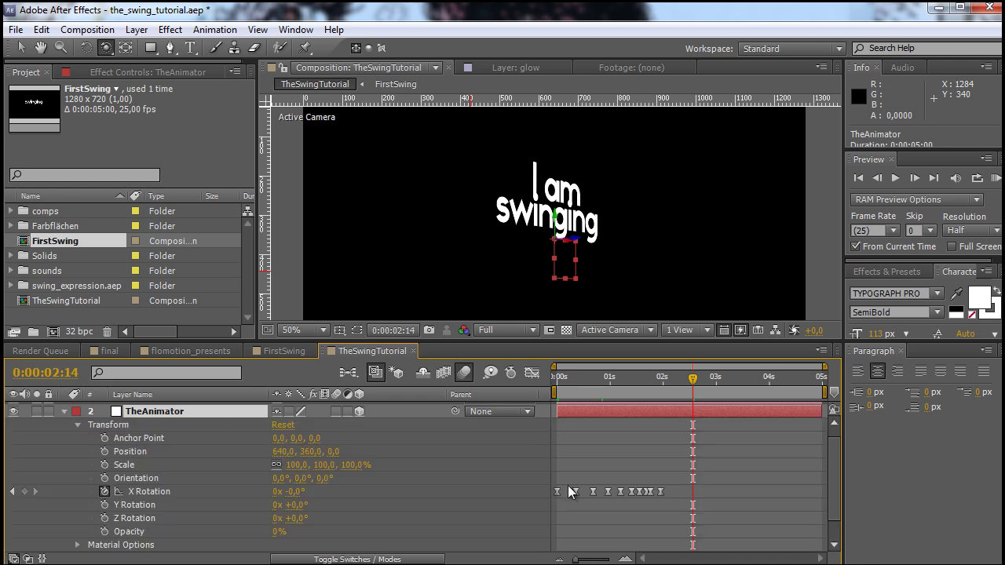
left_click_drag(674, 504, 614, 501)
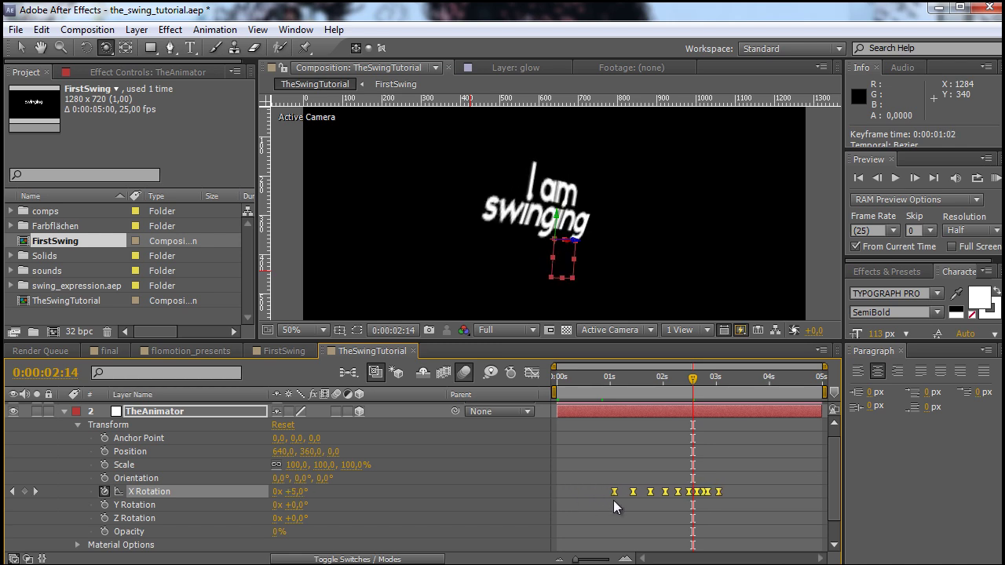
left_click(610, 377)
left_click_drag(614, 492, 609, 495)
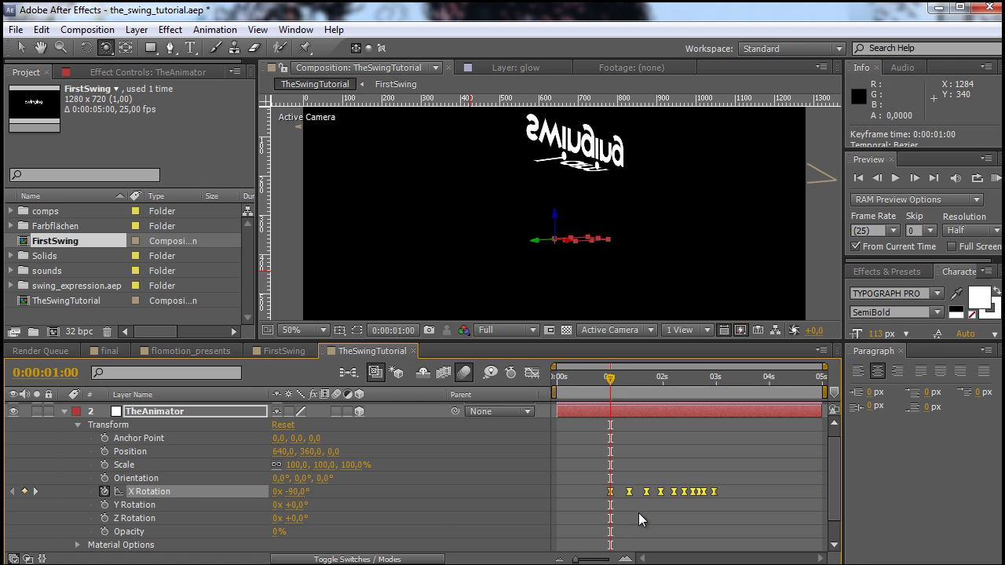
- Preview TheSwingTutorial from 0:00:00:00, stop at 0:00:02:00, and scrub back to 0:00:01:00
left_click(638, 513)
left_click_drag(568, 377, 542, 382)
key("KP_0")
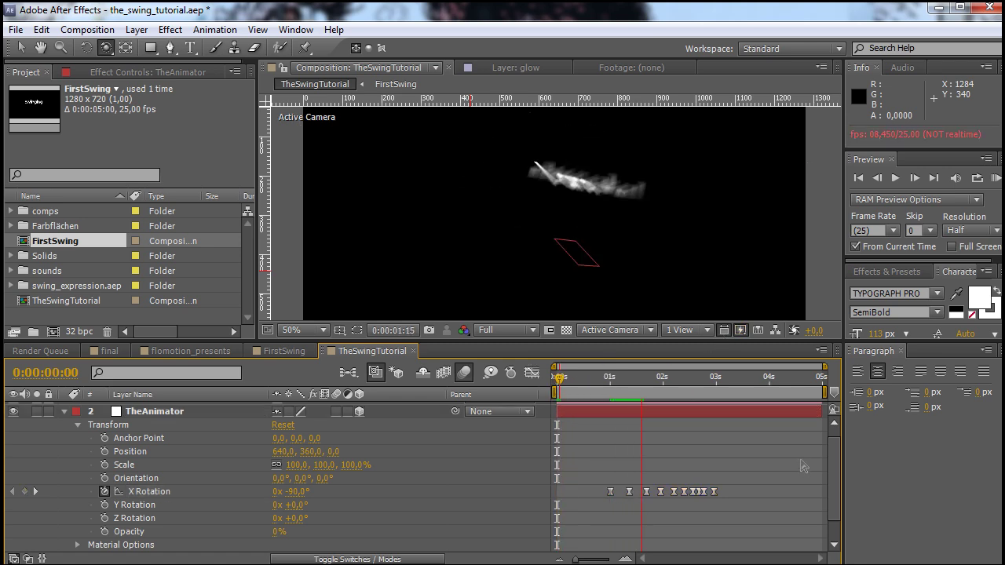
key("space")
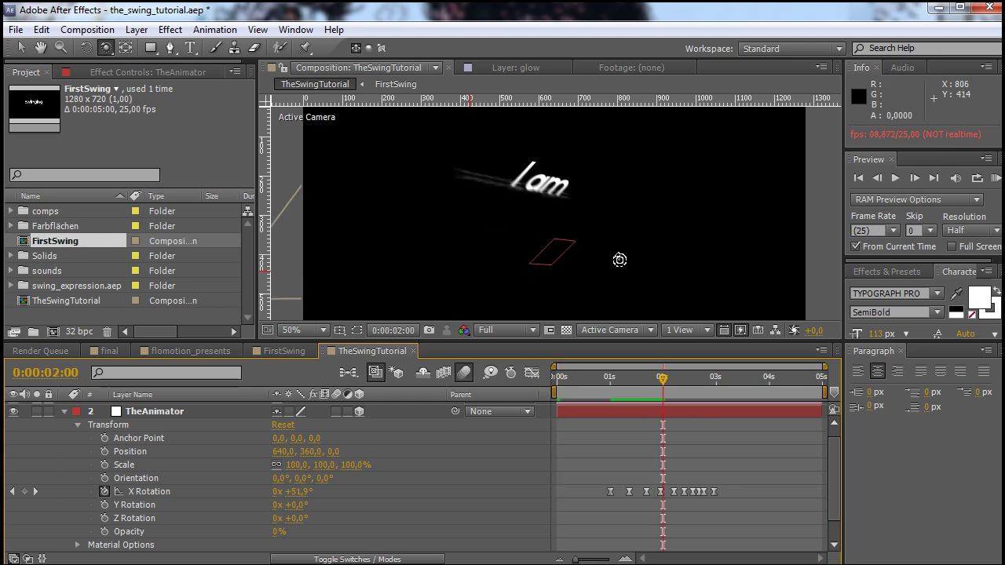
left_click_drag(633, 386, 610, 387)
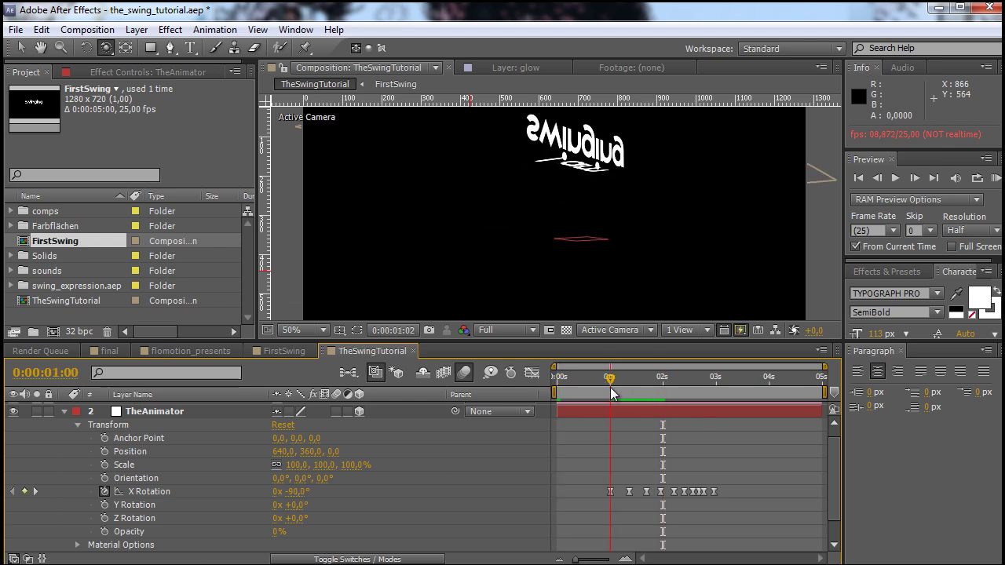
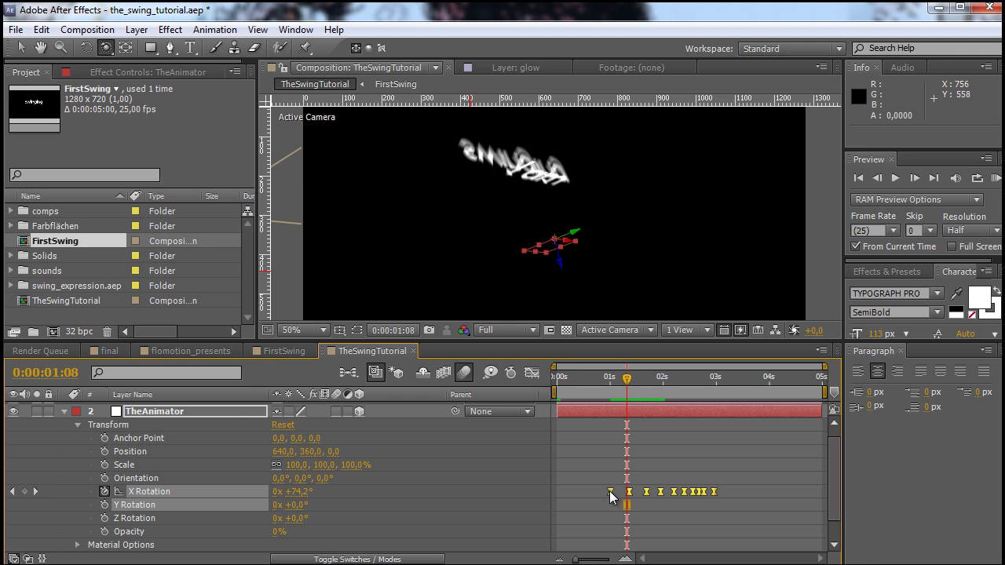
- Shift TheAnimator's X Rotation keyframes to start at 0:00:00:00 and stretch them proportionally so the last sits just past 0:00:04:00
left_click_drag(612, 492, 555, 493)
left_click(628, 510)
left_click_drag(694, 500, 553, 480)
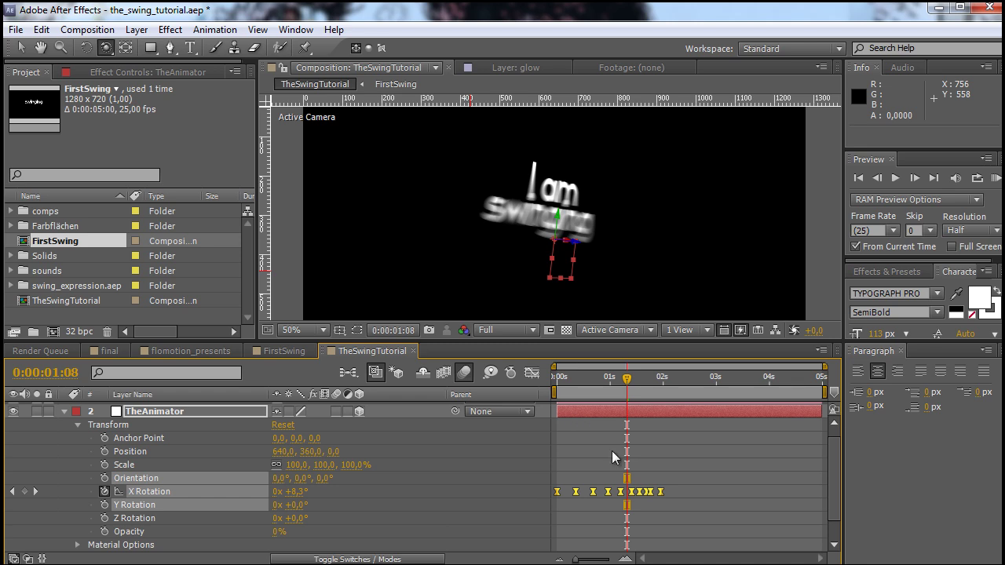
left_click_drag(662, 493, 775, 501)
key("Home")
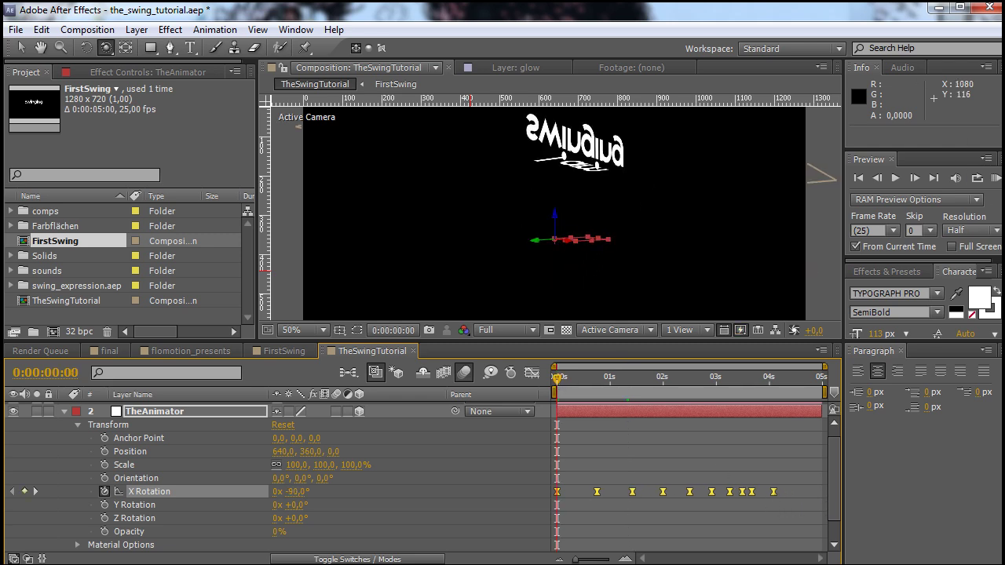
- Play a RAM preview of the stretched swing from the start, and scrub to 0:00:01:04
left_click(996, 179)
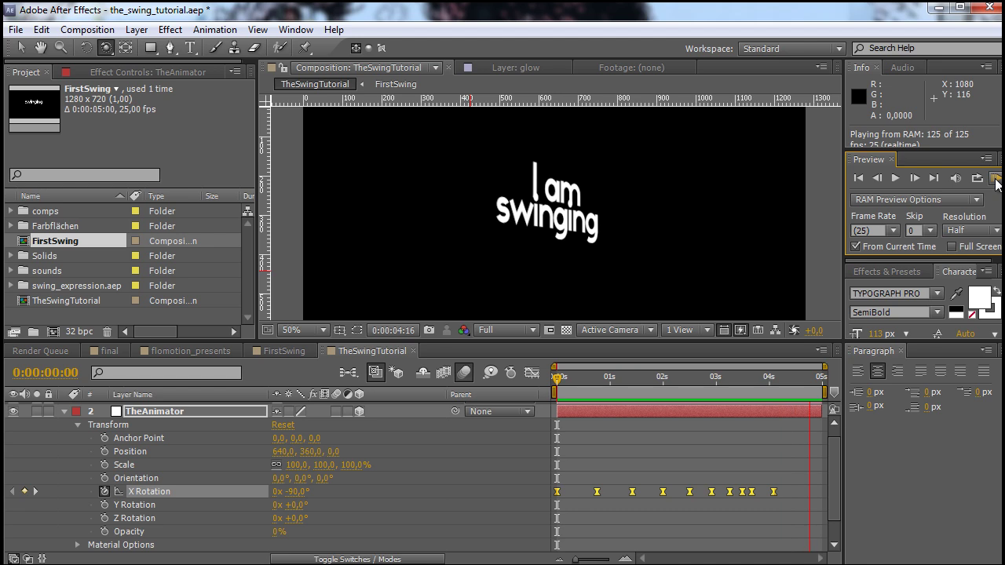
left_click(996, 180)
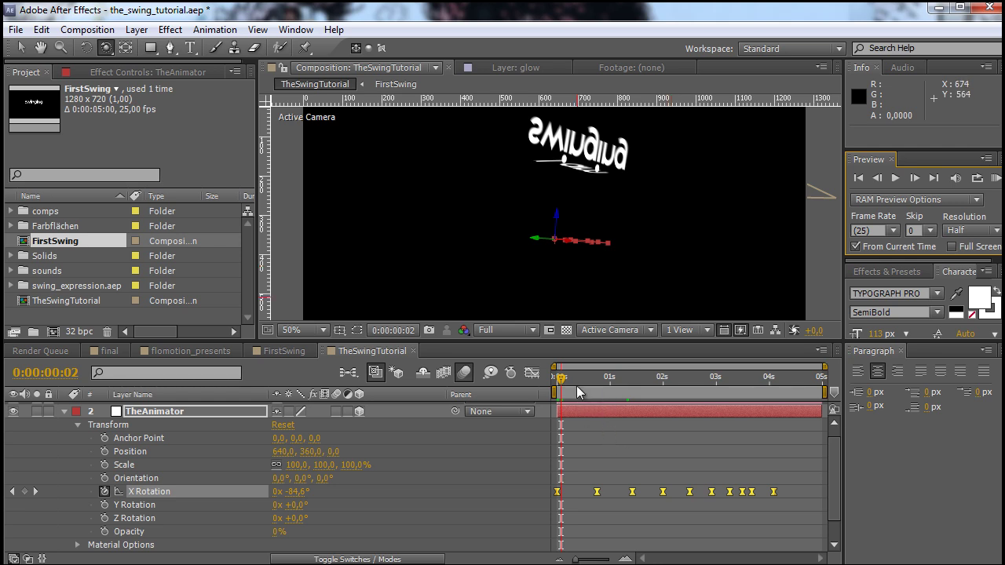
left_click_drag(568, 380, 618, 406)
- Collapse TheAnimator's properties and leave every layer deselected
left_click(64, 412)
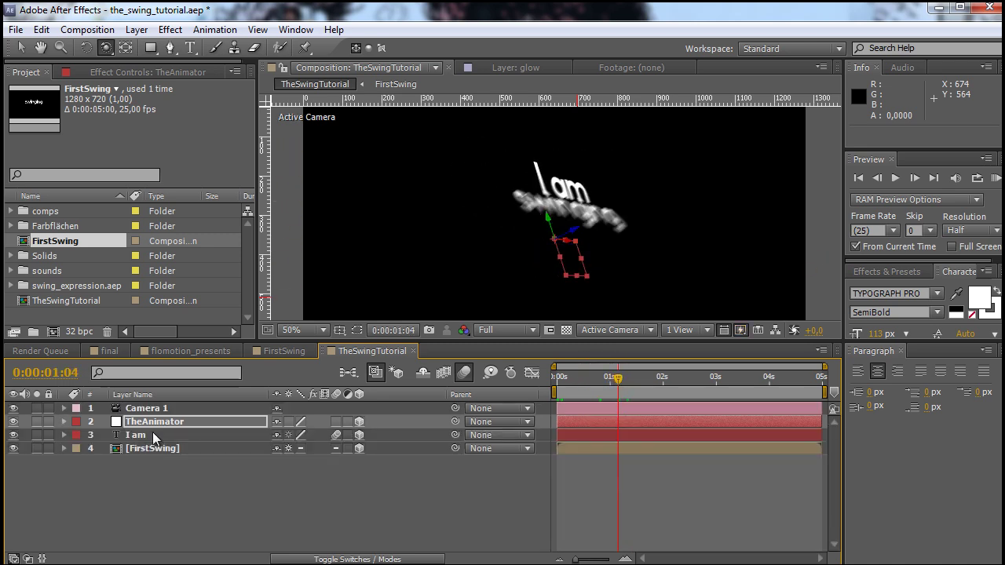
left_click(166, 425)
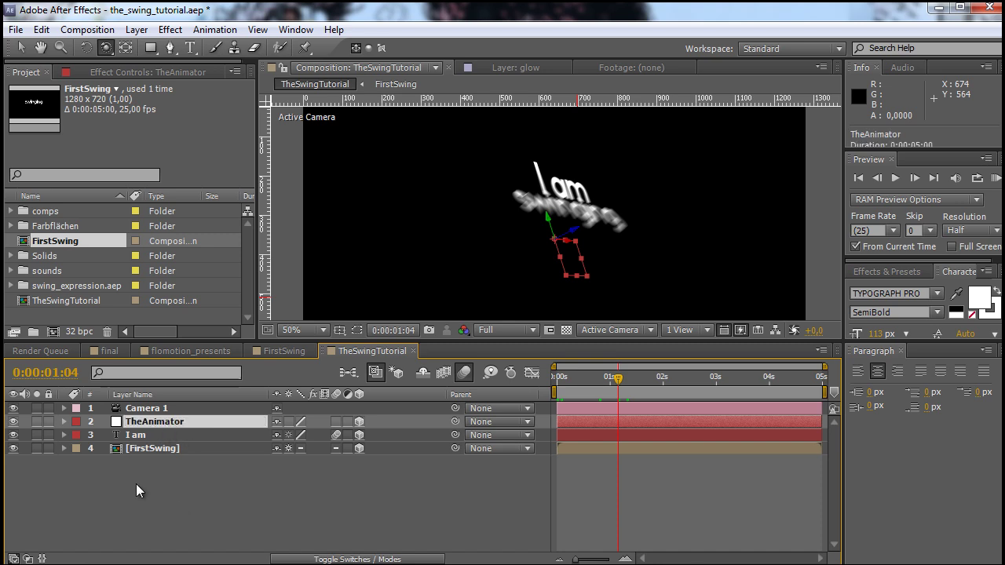
left_click(160, 507)
left_click(161, 426)
left_click(247, 505)
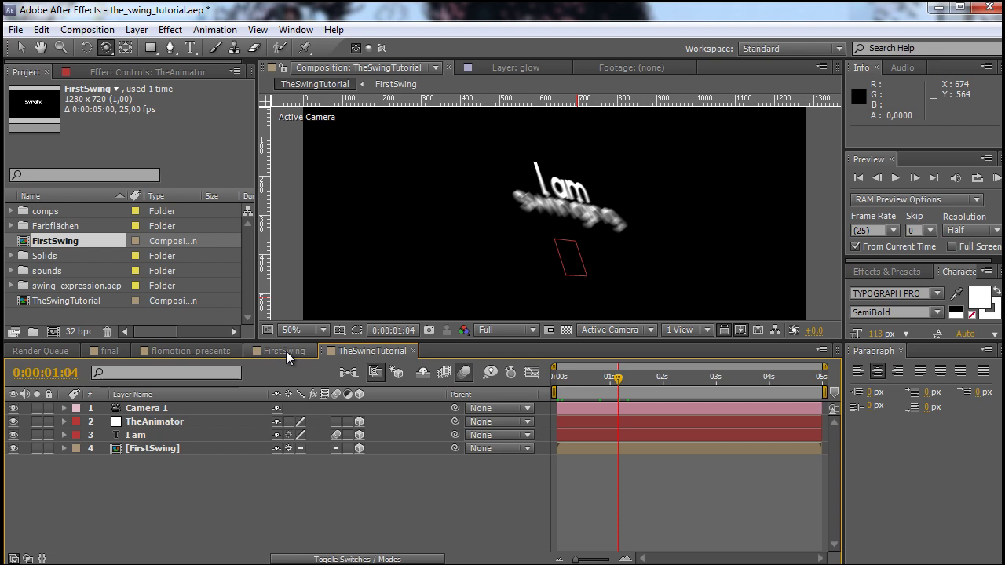
- In FirstSwing, append /2 to the "swinging" layer's X Rotation expression, widening the timeline area to fit it
left_click(284, 351)
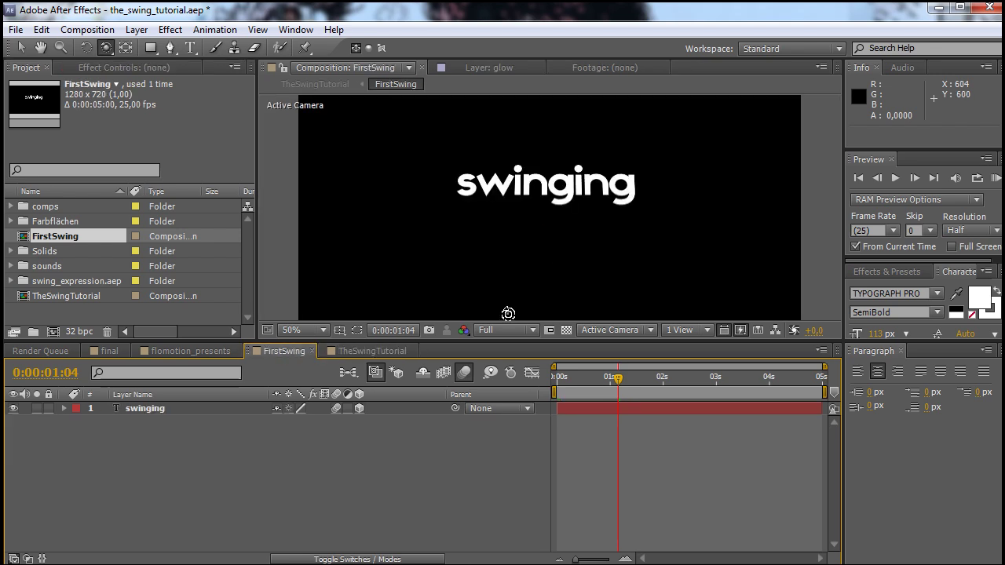
left_click(146, 408)
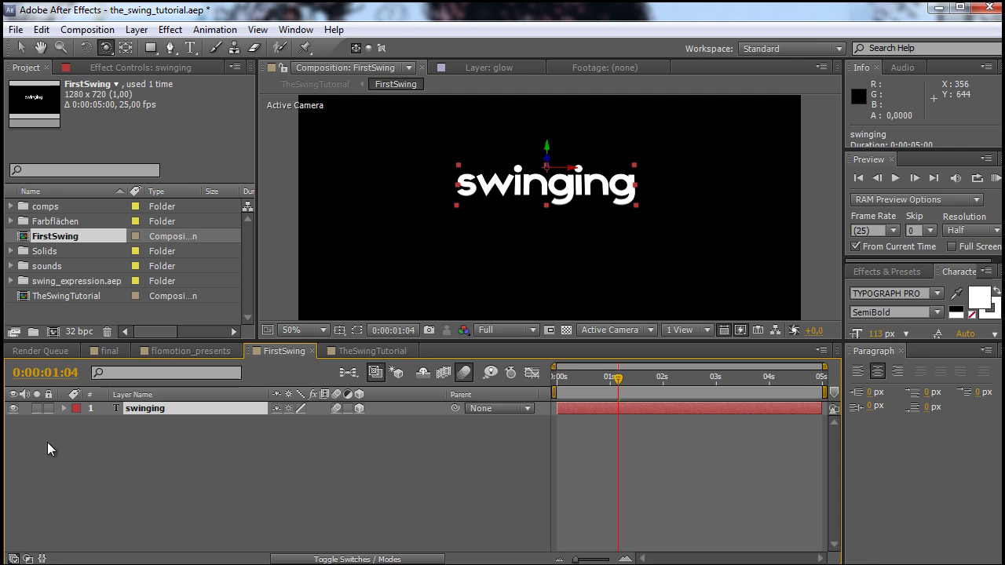
left_click(65, 409)
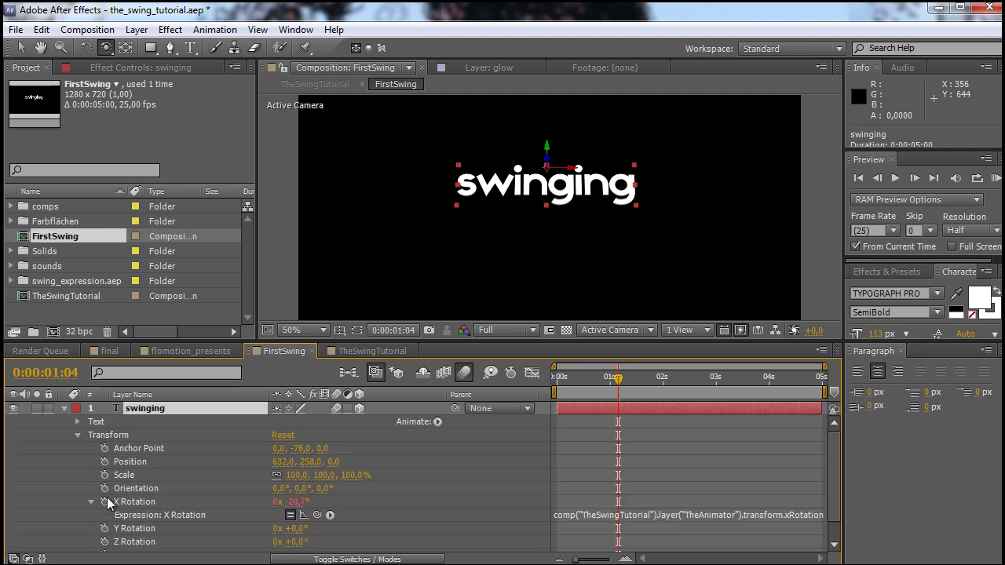
left_click(626, 514)
left_click_drag(843, 471, 878, 471)
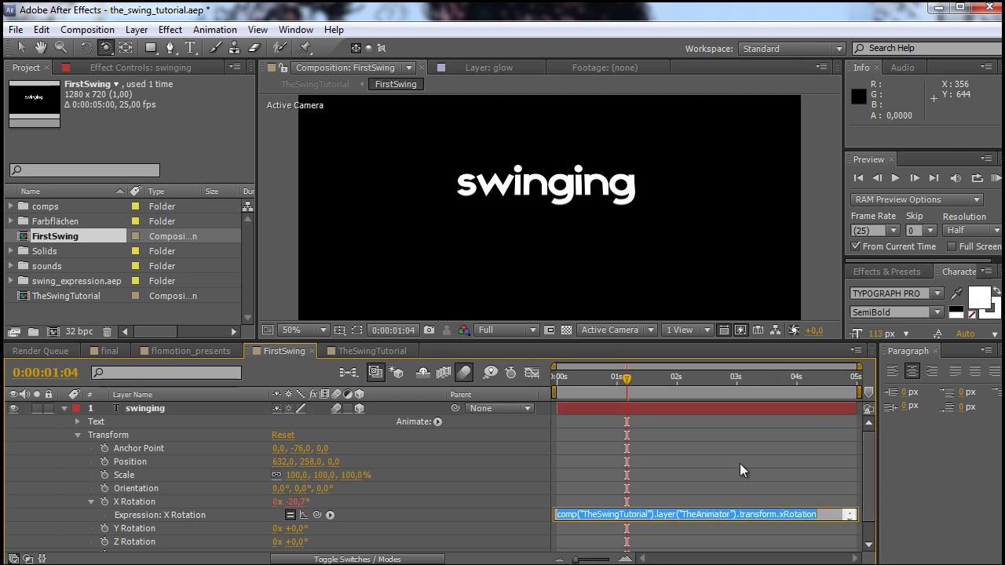
left_click(715, 524)
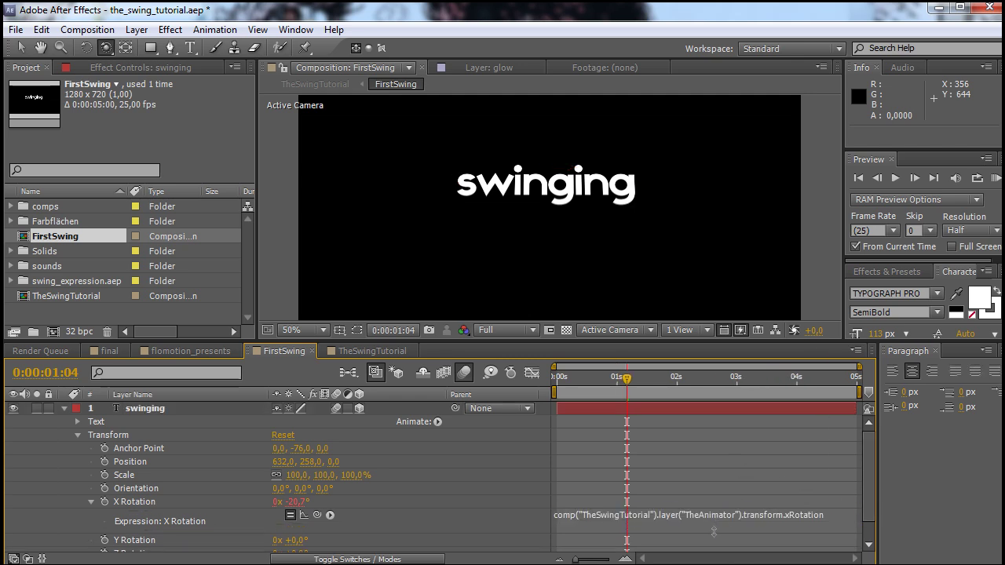
left_click(823, 517)
left_click(824, 516)
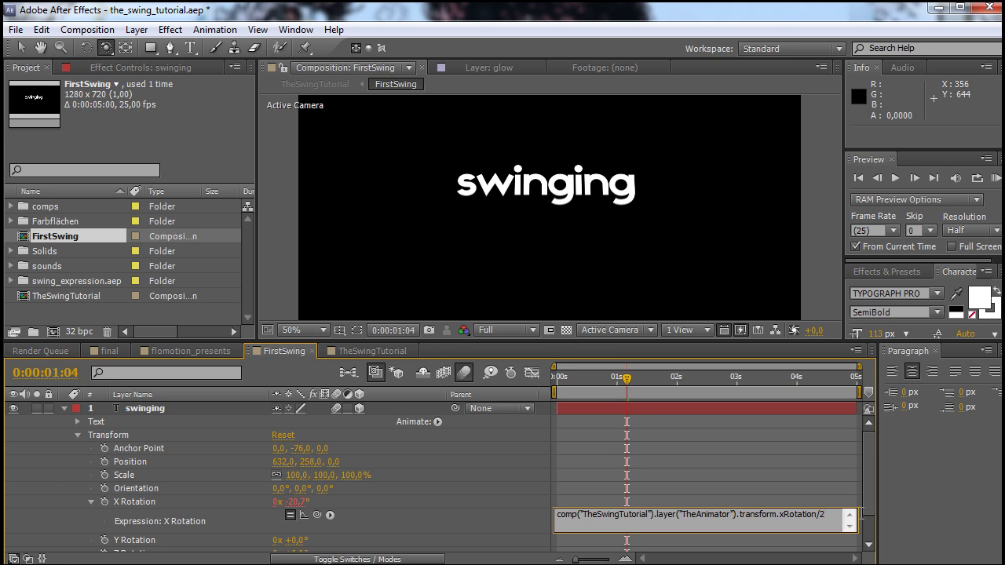
left_click(835, 496)
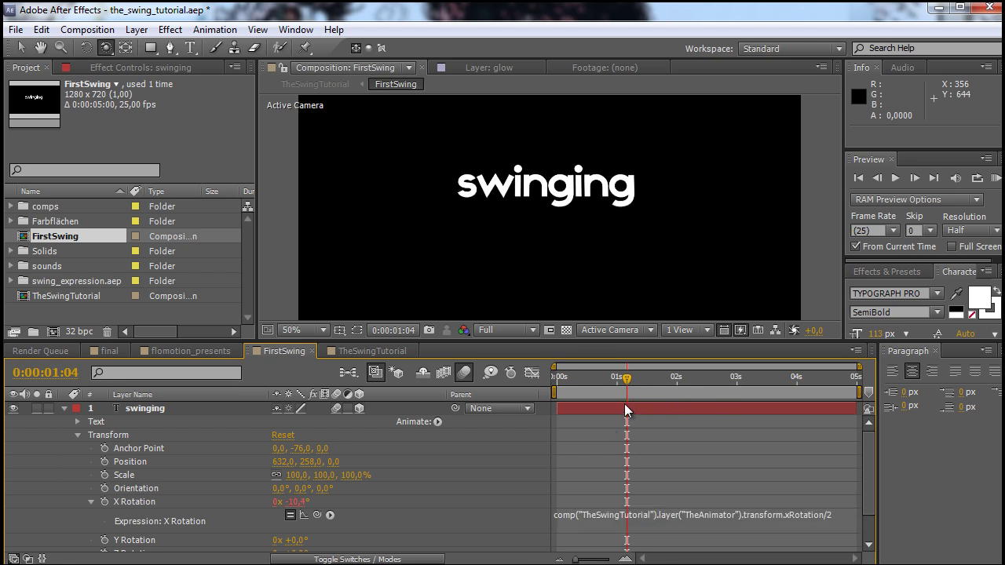
- Check the rotation at 0:00:00:00 in FirstSwing, and examine the swing in TheSwingTutorial between 0:00:00:00 and 0:00:03:00
left_click_drag(626, 382, 557, 382)
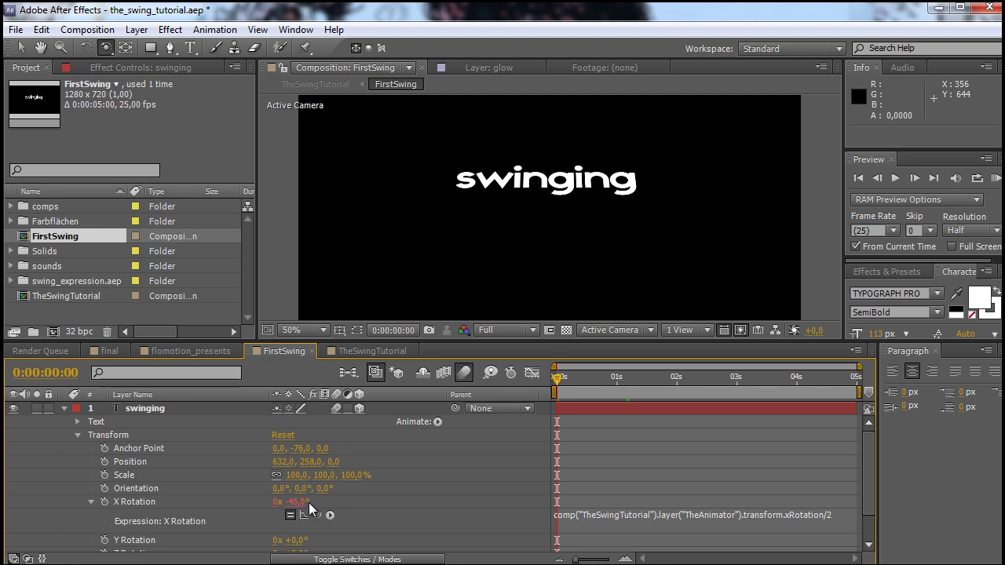
left_click(372, 351)
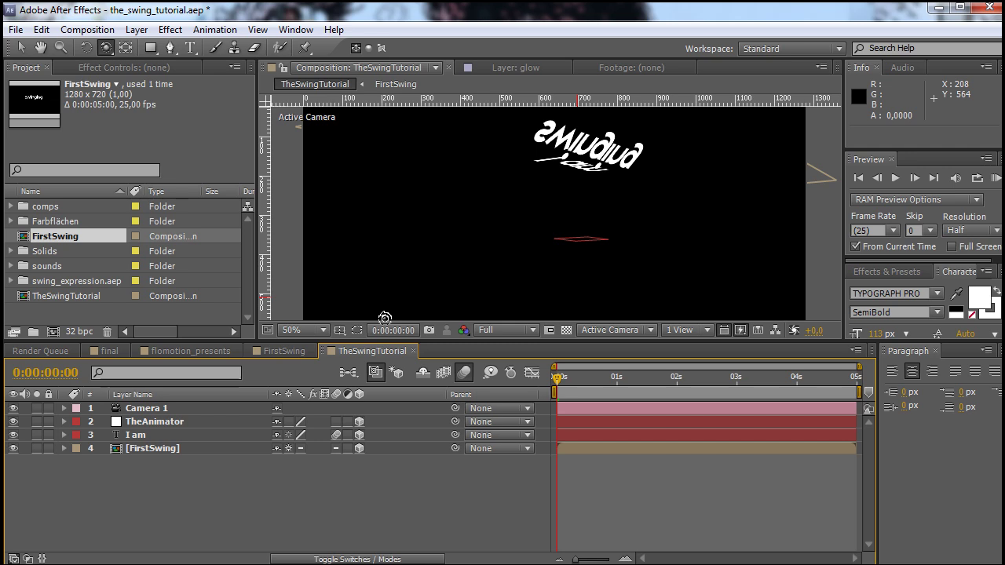
left_click_drag(558, 381, 685, 421)
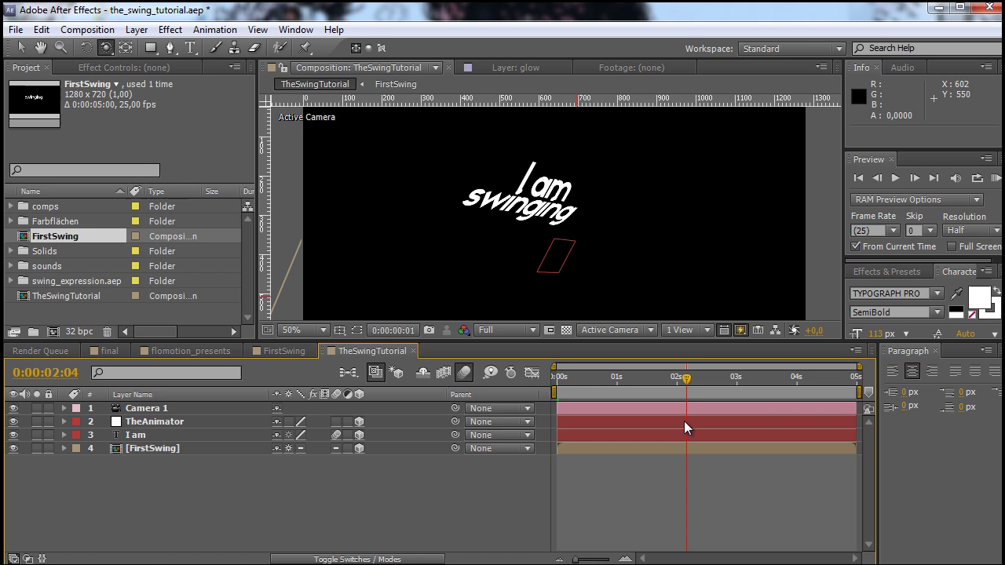
left_click(155, 422)
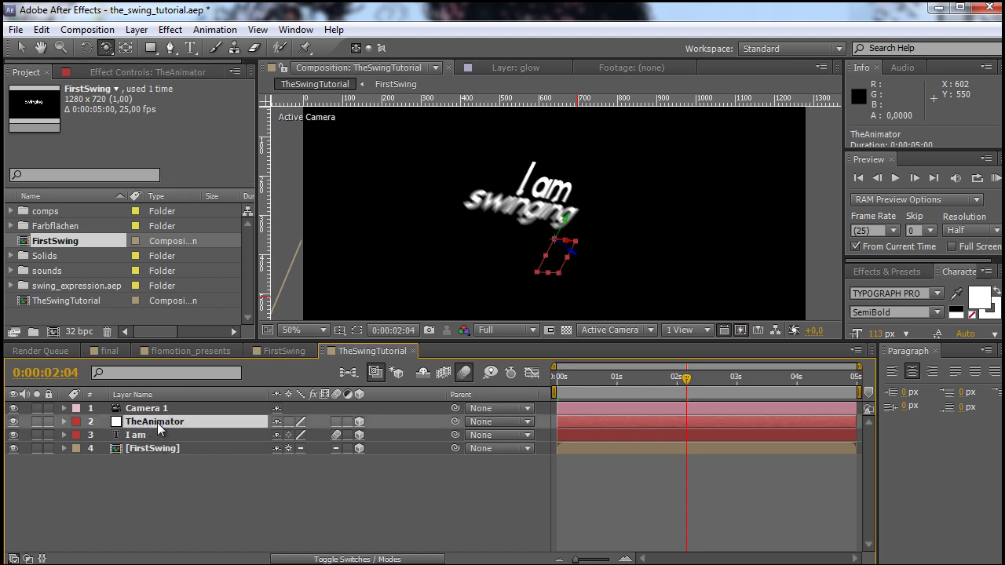
left_click_drag(685, 389, 695, 433)
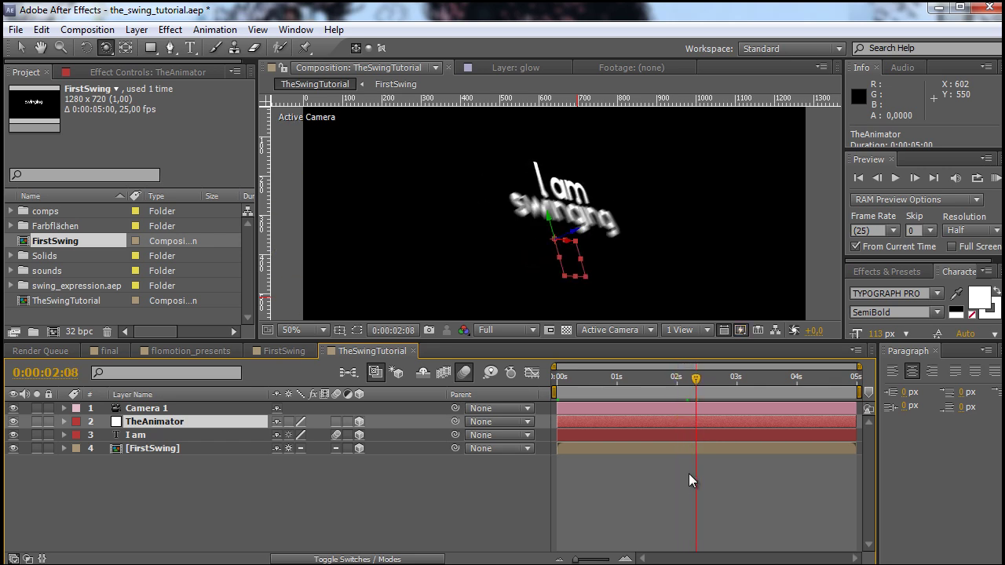
mouse_move(695, 385)
left_mouse_down()
mouse_move(673, 386)
mouse_move(687, 388)
left_mouse_up()
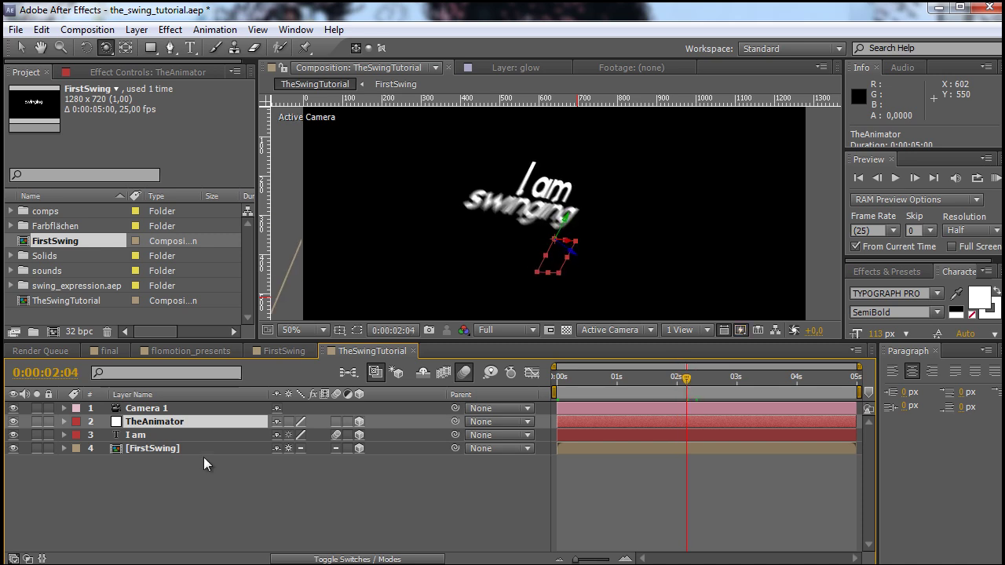
left_click_drag(688, 382, 737, 391)
left_click(699, 496)
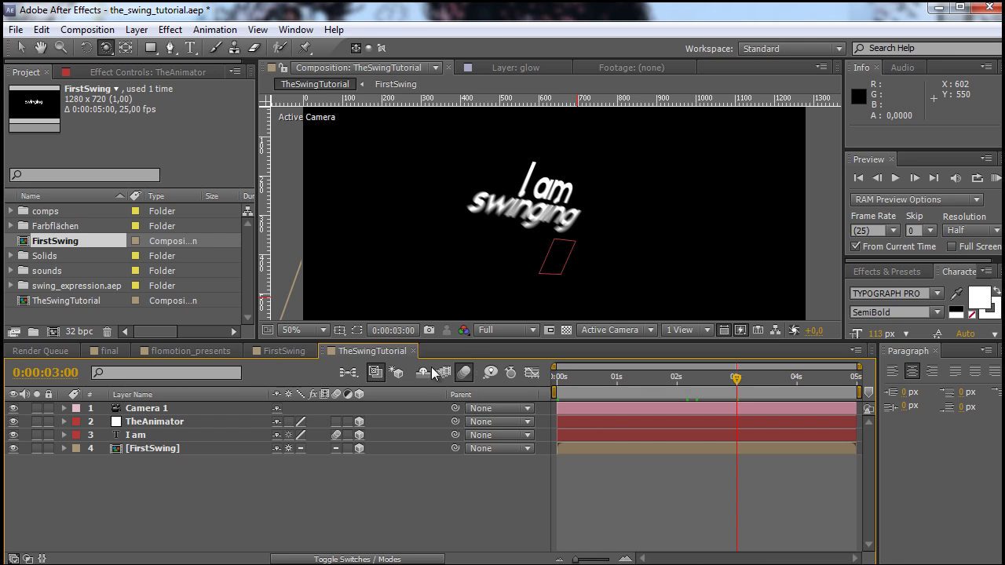
- At 0:00:01:19, add a 3D text layer reading "another" beside "I am swinging" and send it to the bottom of the stack
left_click(662, 378)
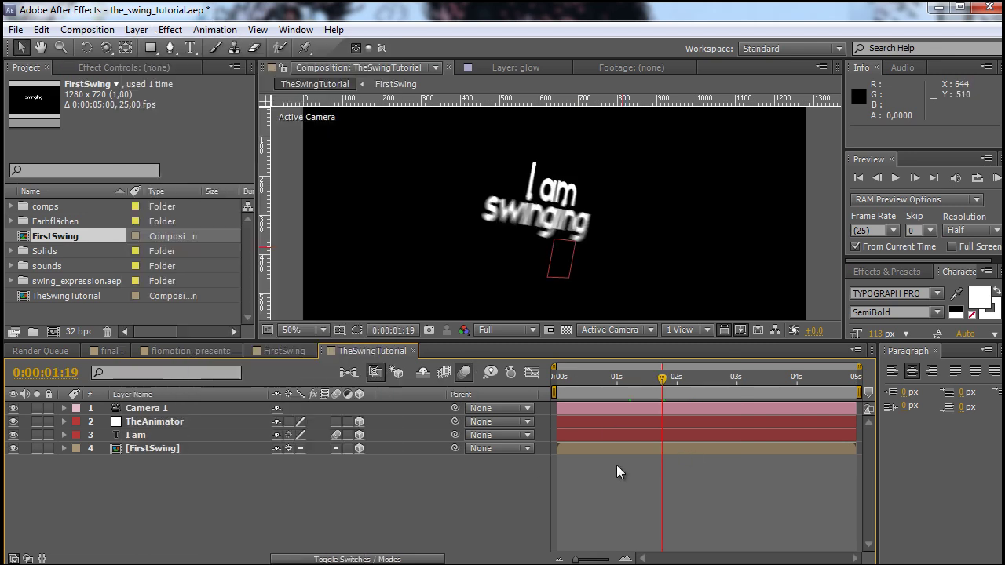
key("ctrl+t")
left_click(626, 226)
type("another")
key("Escape")
key("v")
left_click_drag(628, 208, 667, 227)
left_click(359, 409)
key("ctrl+shift+bracketleft")
- Link the "another" layer's X Rotation to TheAnimator's X Rotation with an expression, and scrub to 0:00:01:02
left_click(155, 422)
key("r")
left_click(143, 515)
key("r")
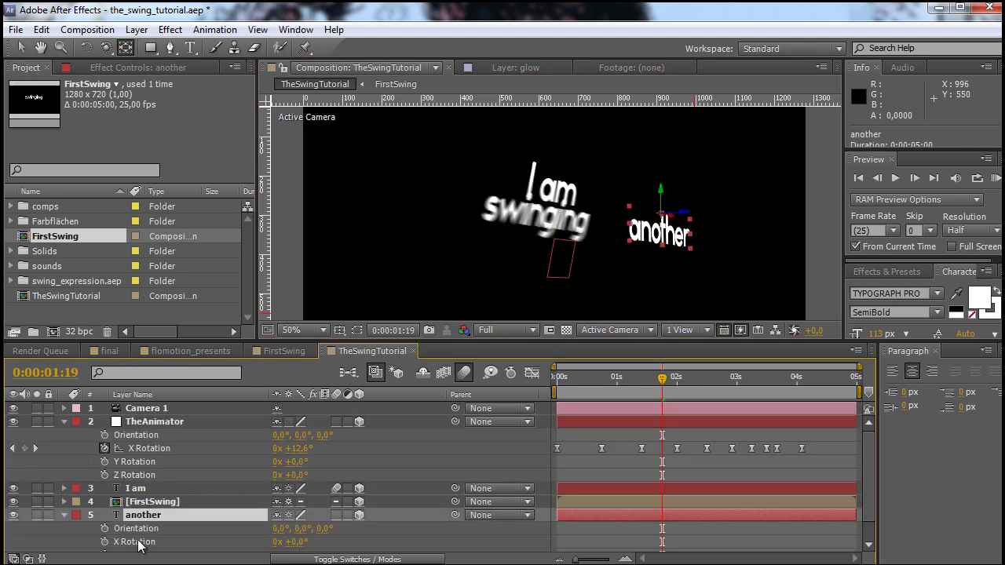
left_click(104, 542, "alt")
left_click_drag(290, 544, 149, 438)
left_click(609, 392)
mouse_move(609, 392)
left_mouse_down()
mouse_move(566, 391)
mouse_move(623, 397)
left_mouse_up()
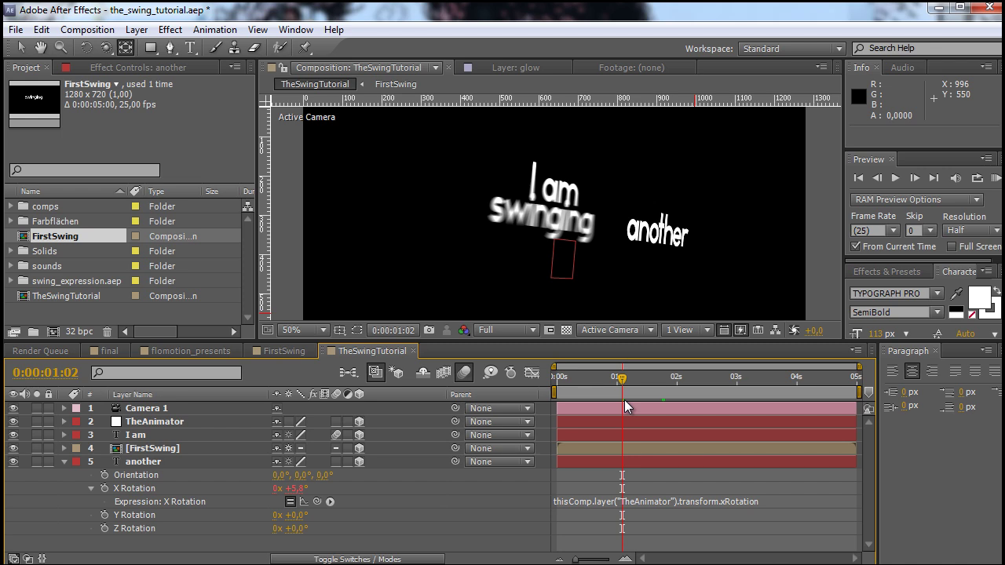
- Slide the "another" layer to later start times, scrub its swing, and return the layer to the composition's start
left_click(201, 463)
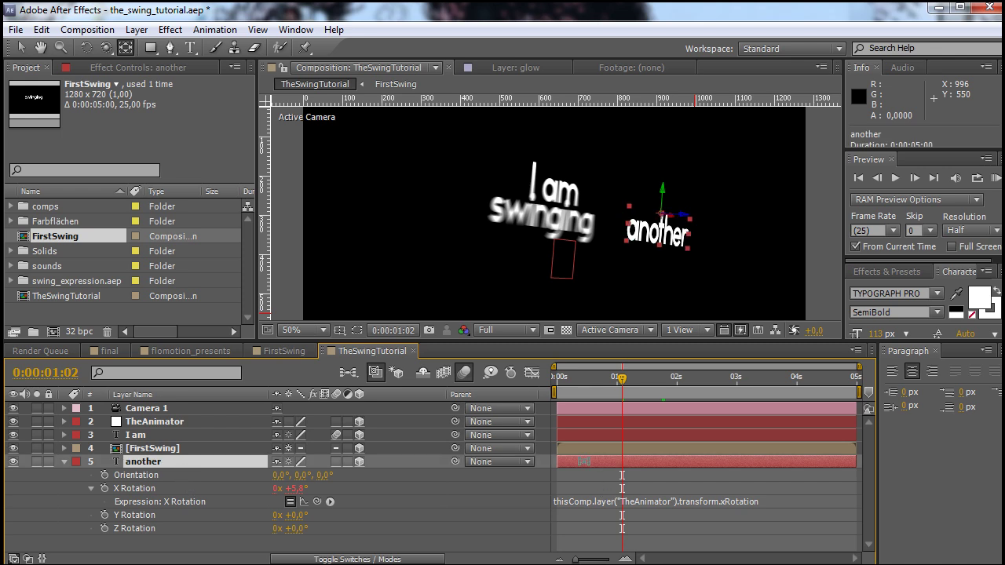
key("v")
left_click_drag(584, 461, 646, 462)
left_click_drag(622, 378, 616, 455)
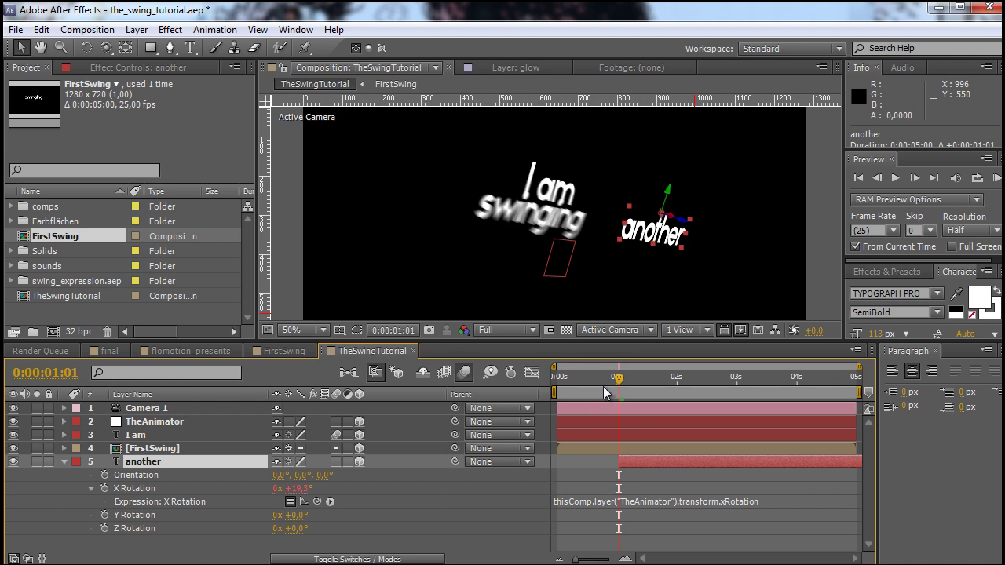
left_click_drag(621, 456, 657, 458)
left_click_drag(725, 461, 817, 460)
left_click_drag(750, 378, 763, 408)
left_click_drag(818, 462, 584, 466)
left_click_drag(562, 392, 617, 392)
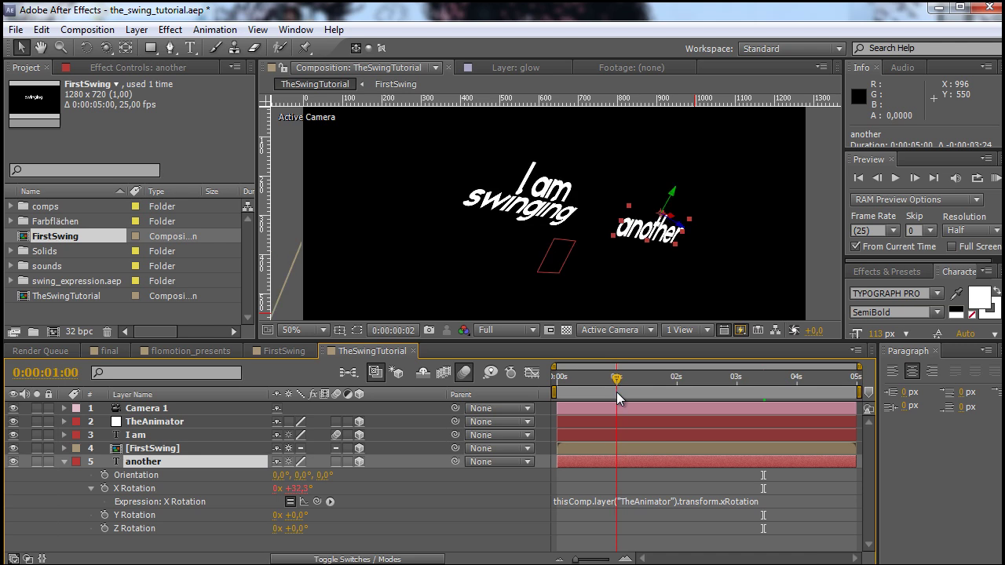
- At 0:00:02:00, extend the "another" layer's X Rotation expression with .valueAtTime(time-10*thisComp.frameDuration) to delay its swing by 10 frames
left_click(677, 382)
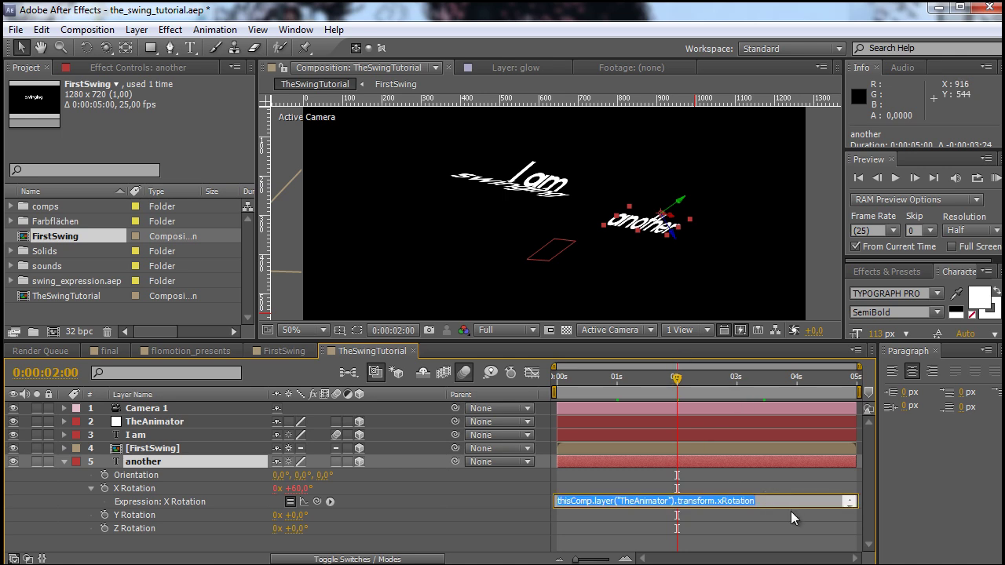
left_click_drag(788, 506, 794, 512)
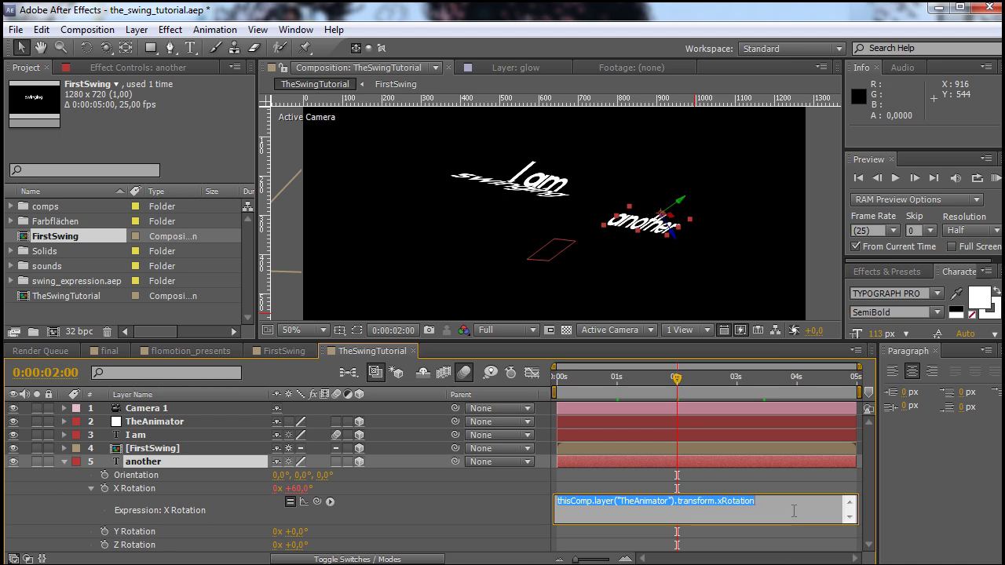
left_click(797, 512)
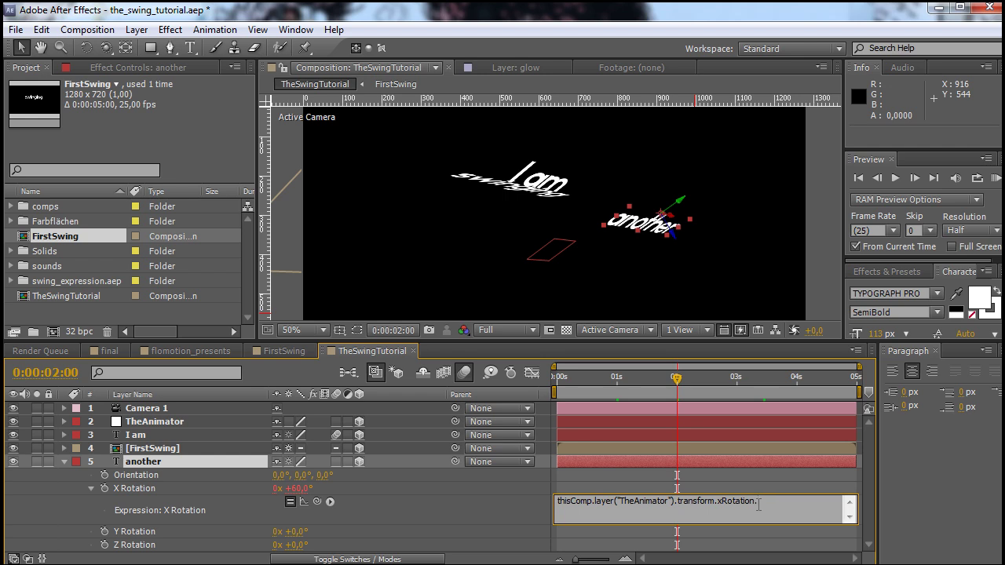
key("Return")
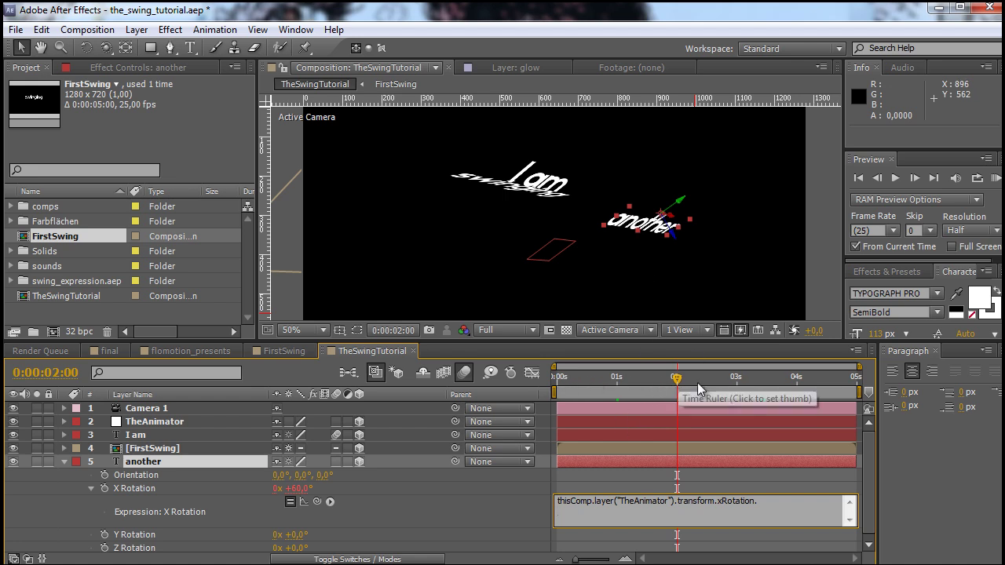
type("va")
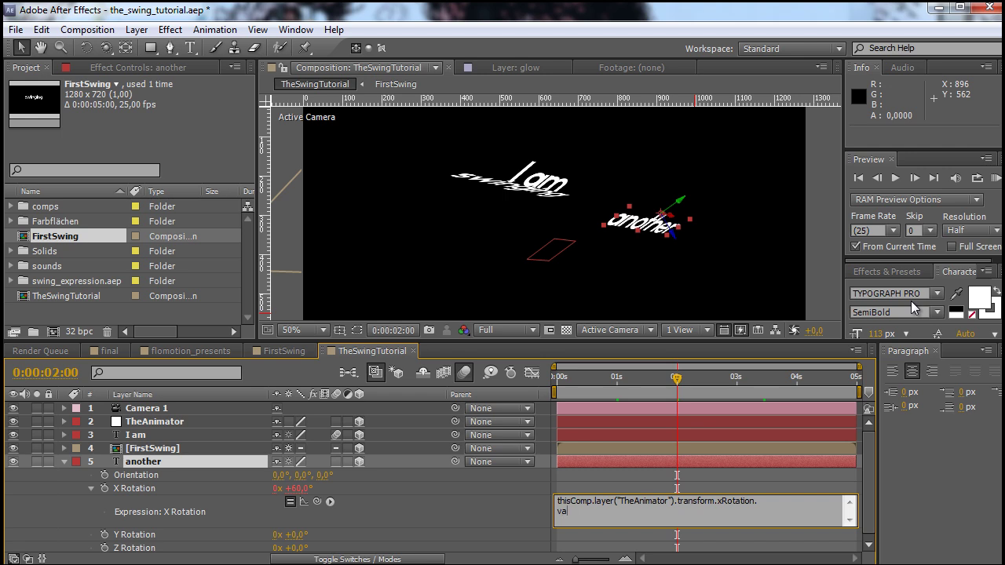
type("lueAtTime")
type("(time")
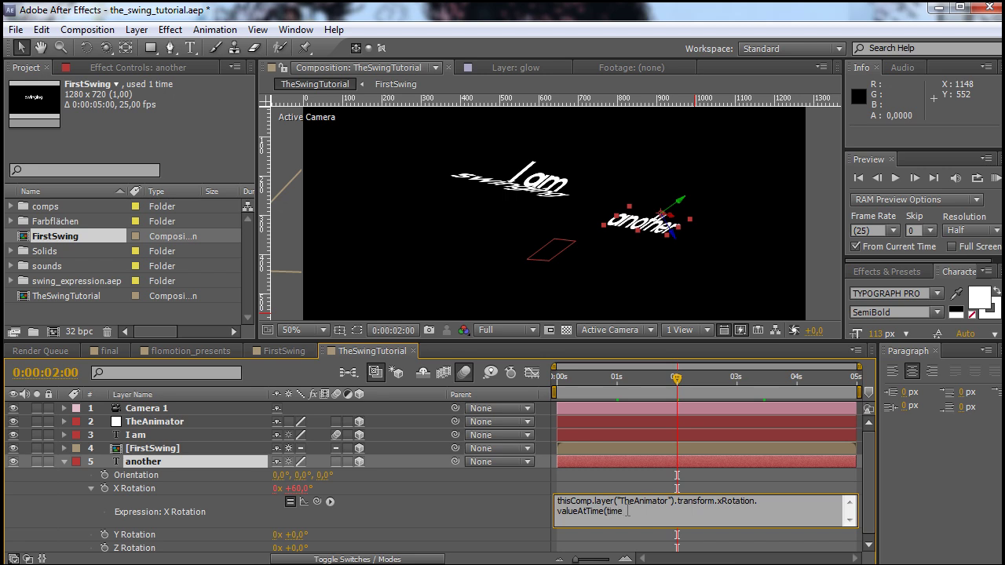
type("-")
type("10*thisComp.frameDuration")
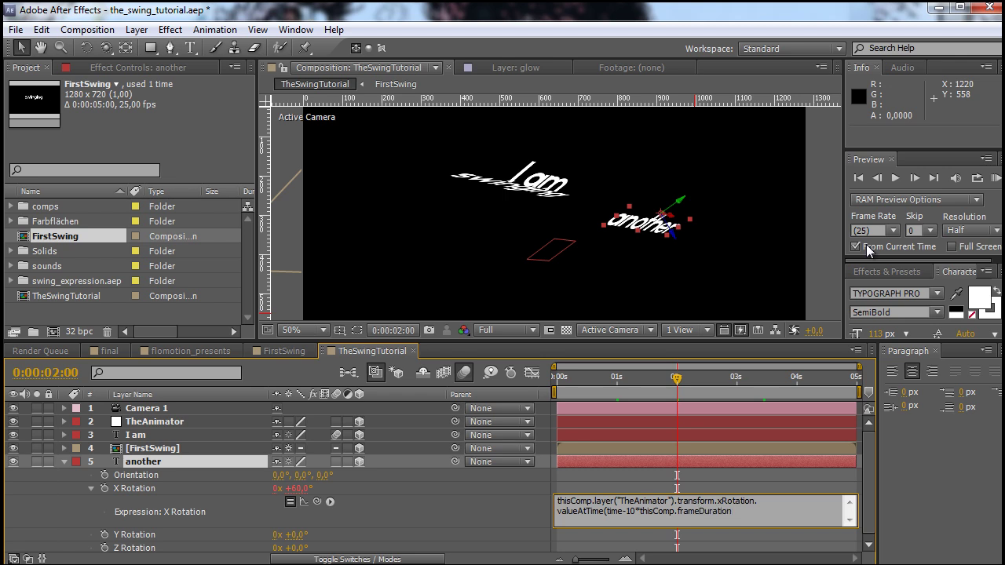
type(")")
left_click(762, 485)
- Scrub back to 0:00:00:04 and step frame by frame to 0:00:00:22, examining how the "another" layer's swing trails the other text
left_click_drag(652, 382, 565, 392)
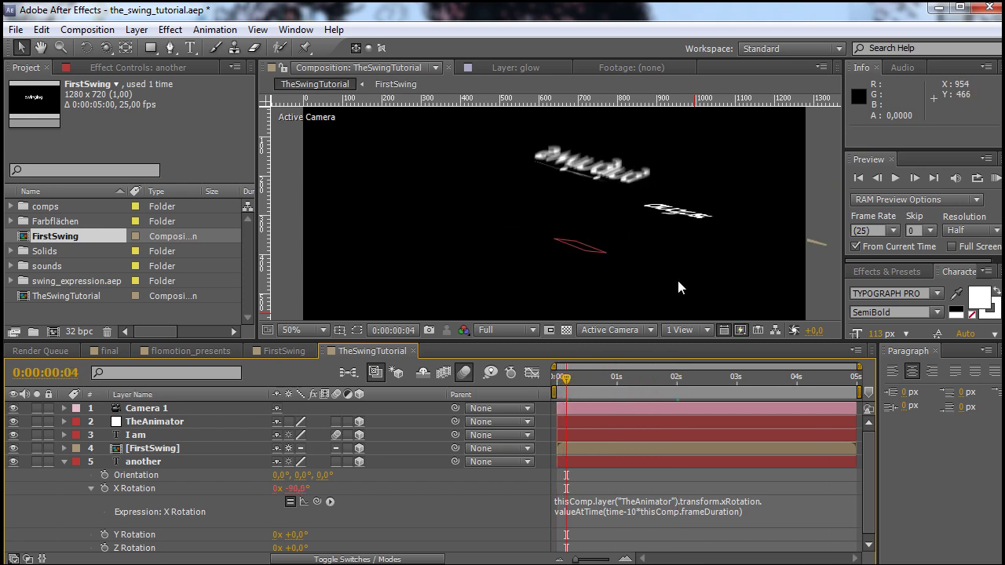
key("c")
left_click(563, 380)
mouse_move(565, 382)
left_mouse_down()
mouse_move(554, 385)
mouse_move(567, 385)
left_mouse_up()
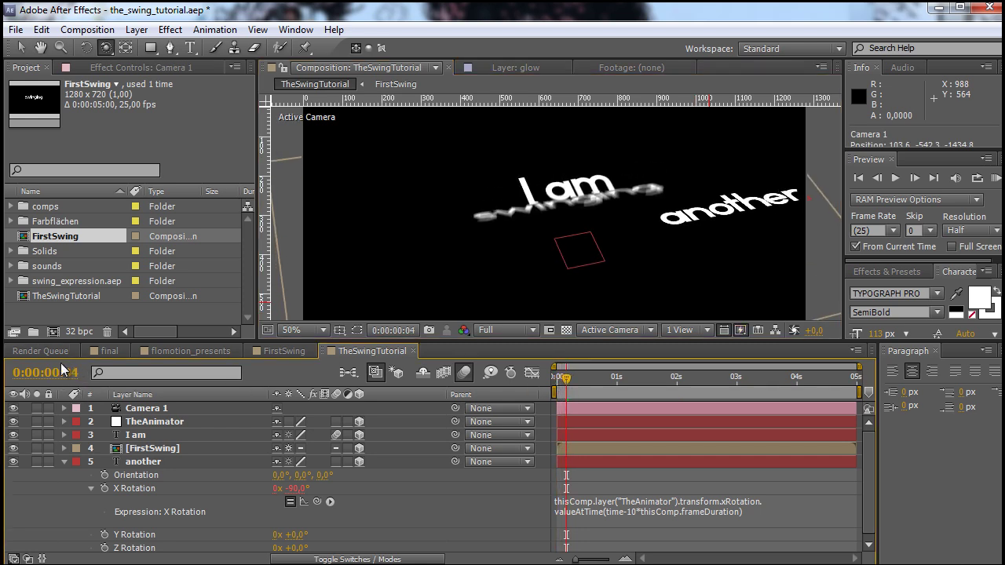
key("Page_Down")
key("Page_Down")
key("Page_Down")
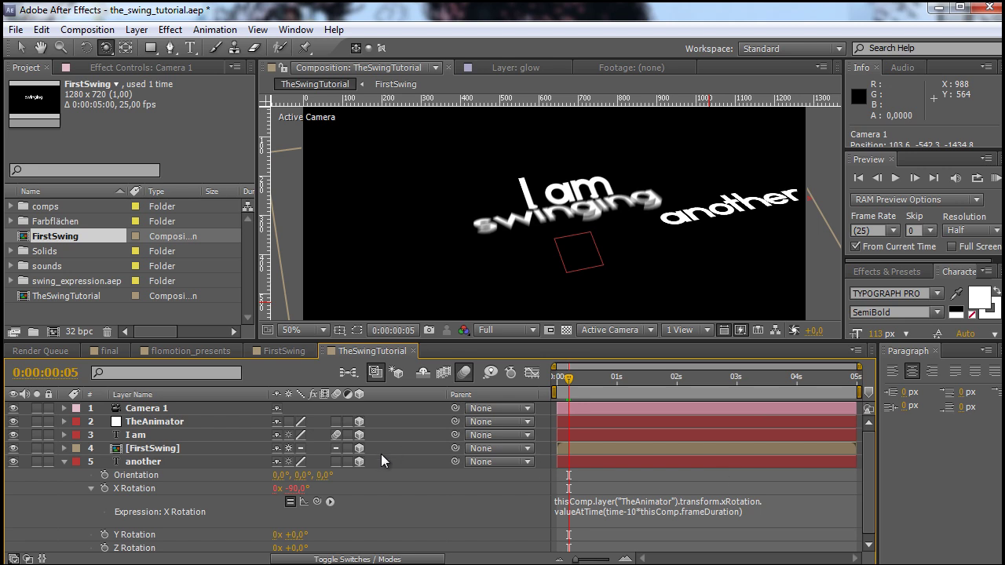
key("Page_Down")
key("Page_Down")
key("Page_Down")
key("Page_Down")
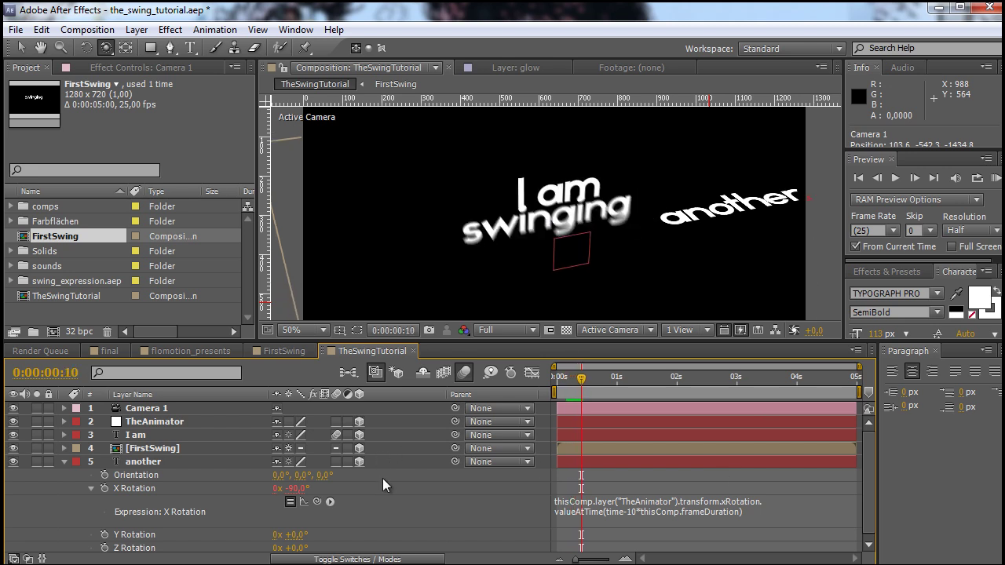
key("Page_Down")
key("Page_Down")
key("Page_Down")
key("Page_Down")
key("Page_Down")
key("Page_Down")
key("Page_Down")
key("Page_Down")
key("Page_Down")
key("Page_Down")
key("Page_Down")
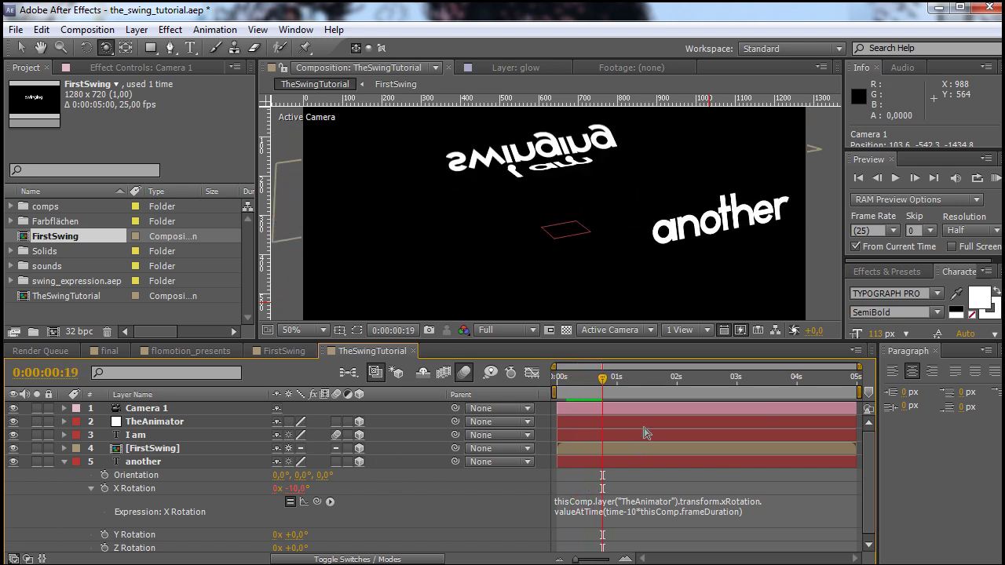
- Set the frame offset in the "another" layer's X Rotation expression to 20, giving valueAtTime(time-20*thisComp.frameDuration)
left_click(699, 524)
left_click_drag(638, 512, 626, 511)
type("20")
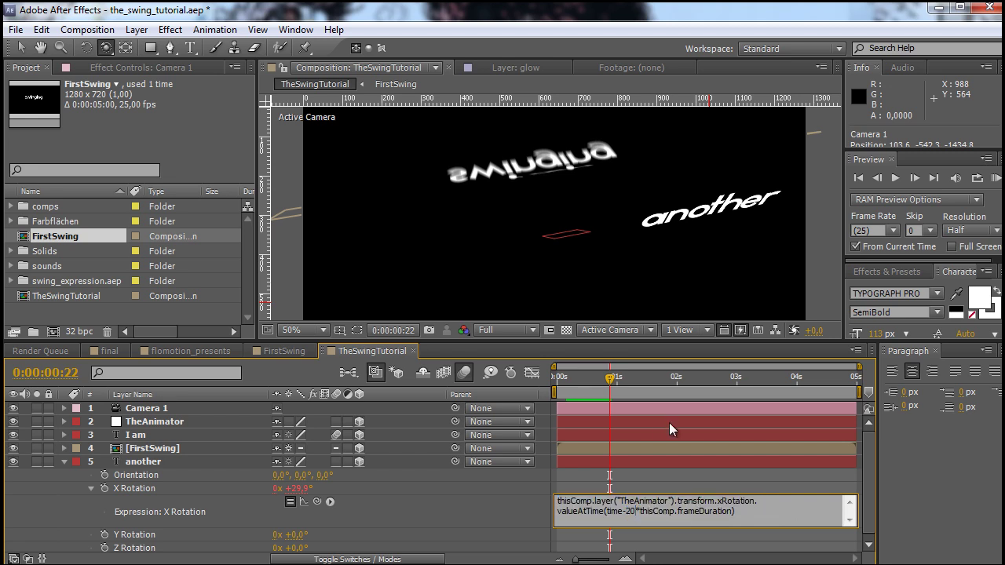
left_click(784, 489)
- Play the swing briefly and step through the frames between 0:00:00:18 and 0:00:01:10 to examine the longer delay on "another"
key("space")
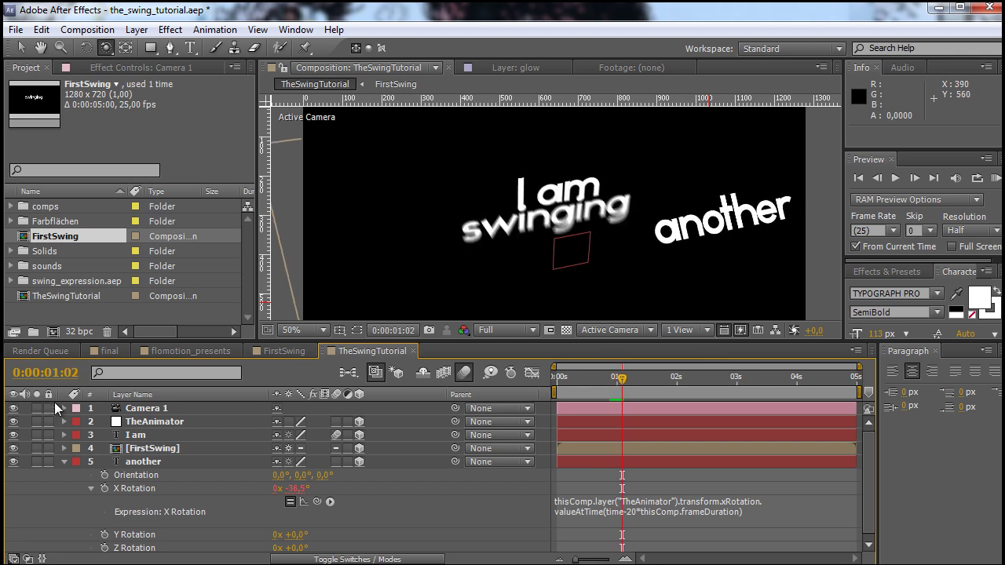
key("Page_Up")
key("Page_Up")
key("Page_Up")
key("Page_Up")
key("Page_Up")
key("Page_Up")
key("Page_Up")
key("Page_Up")
key("Page_Up")
key("Page_Up")
key("Page_Up")
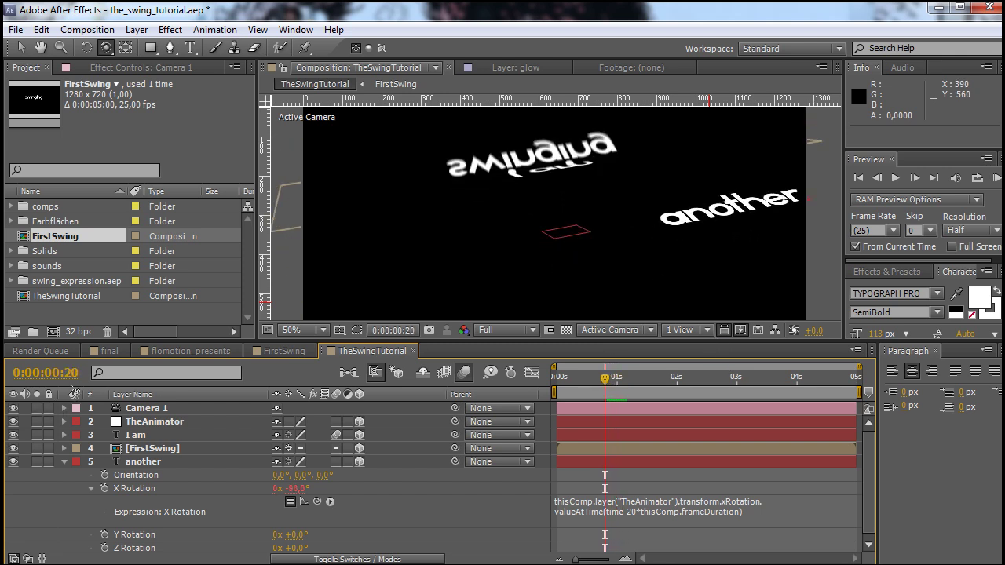
key("Page_Down")
key("Page_Down")
key("Page_Down")
key("Page_Down")
key("Page_Down")
key("Page_Down")
key("Page_Down")
key("Page_Down")
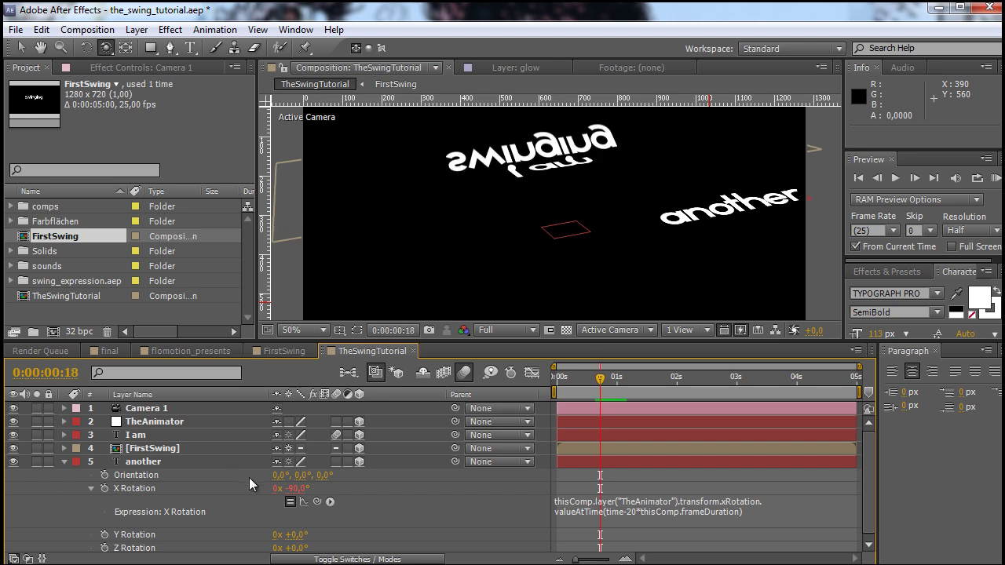
key("Page_Down")
key("Page_Down")
key("Page_Down")
key("Page_Down")
key("Page_Down")
key("Page_Down")
key("Page_Down")
key("Page_Down")
key("Page_Down")
key("Page_Down")
key("Page_Down")
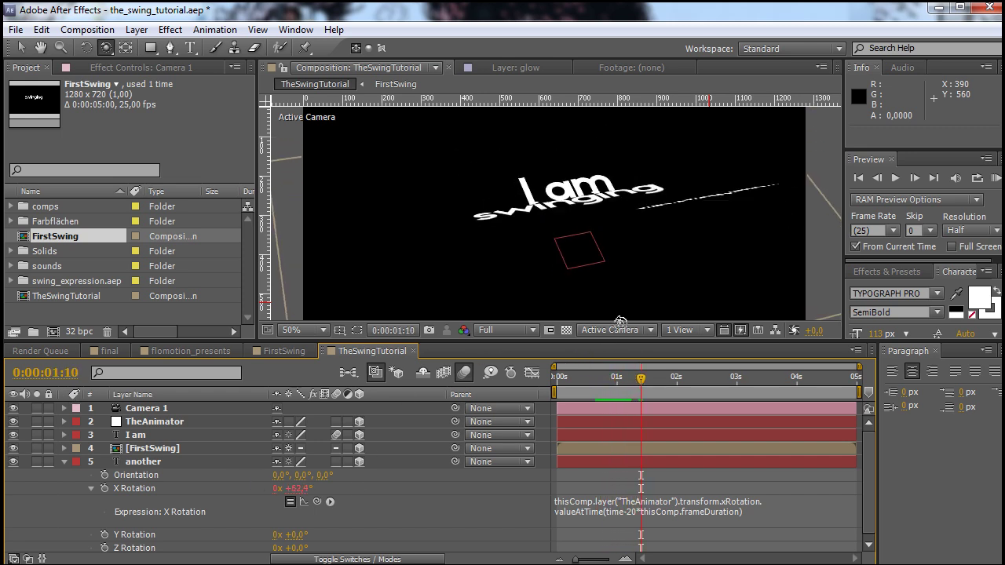
- Step back to 0:00:01:02 and play the delayed swing from the composition's start
key("Page_Up")
key("Page_Up")
key("Page_Up")
key("Page_Up")
key("Page_Up")
key("Page_Up")
key("Page_Up")
key("Page_Up")
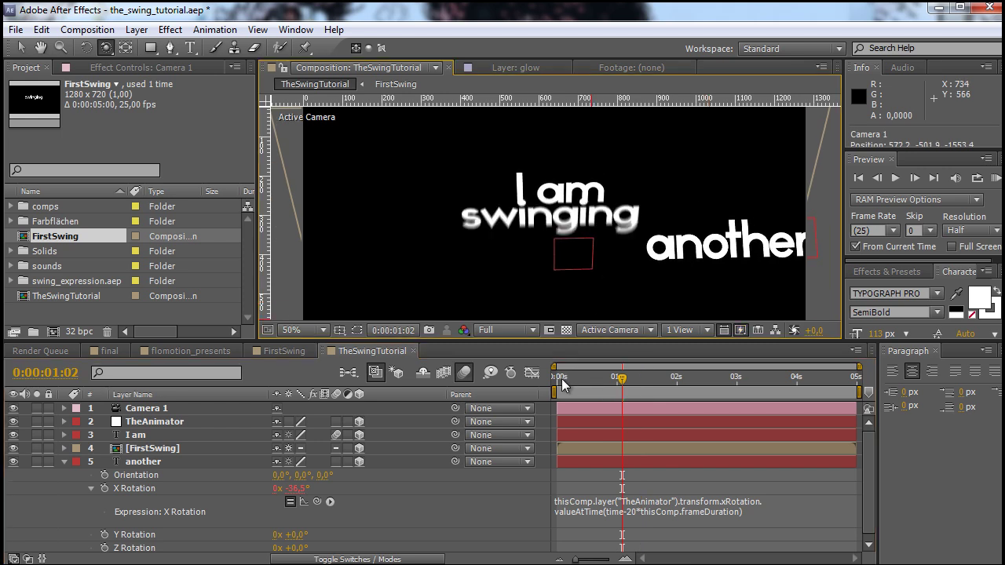
left_click(560, 379)
key("space")
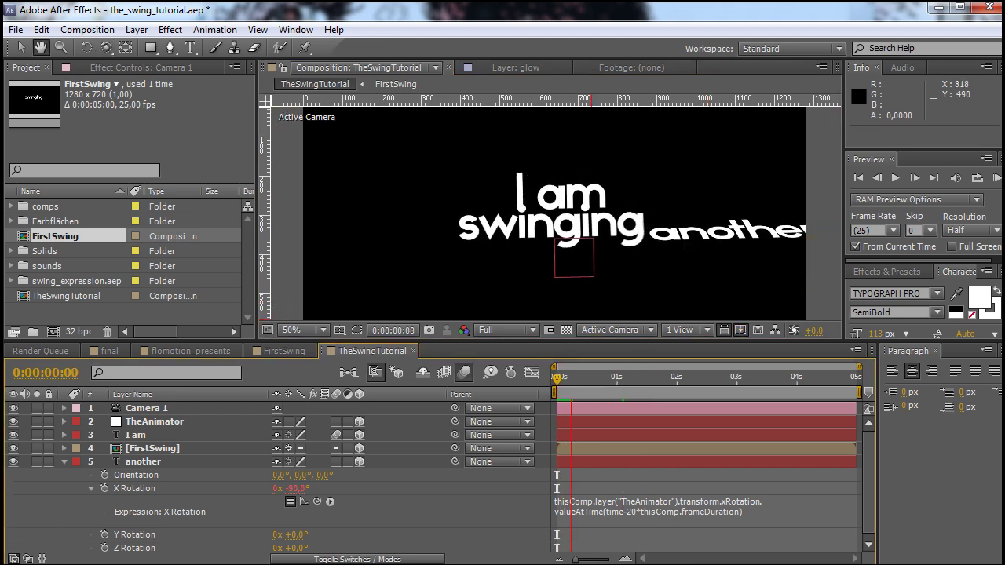